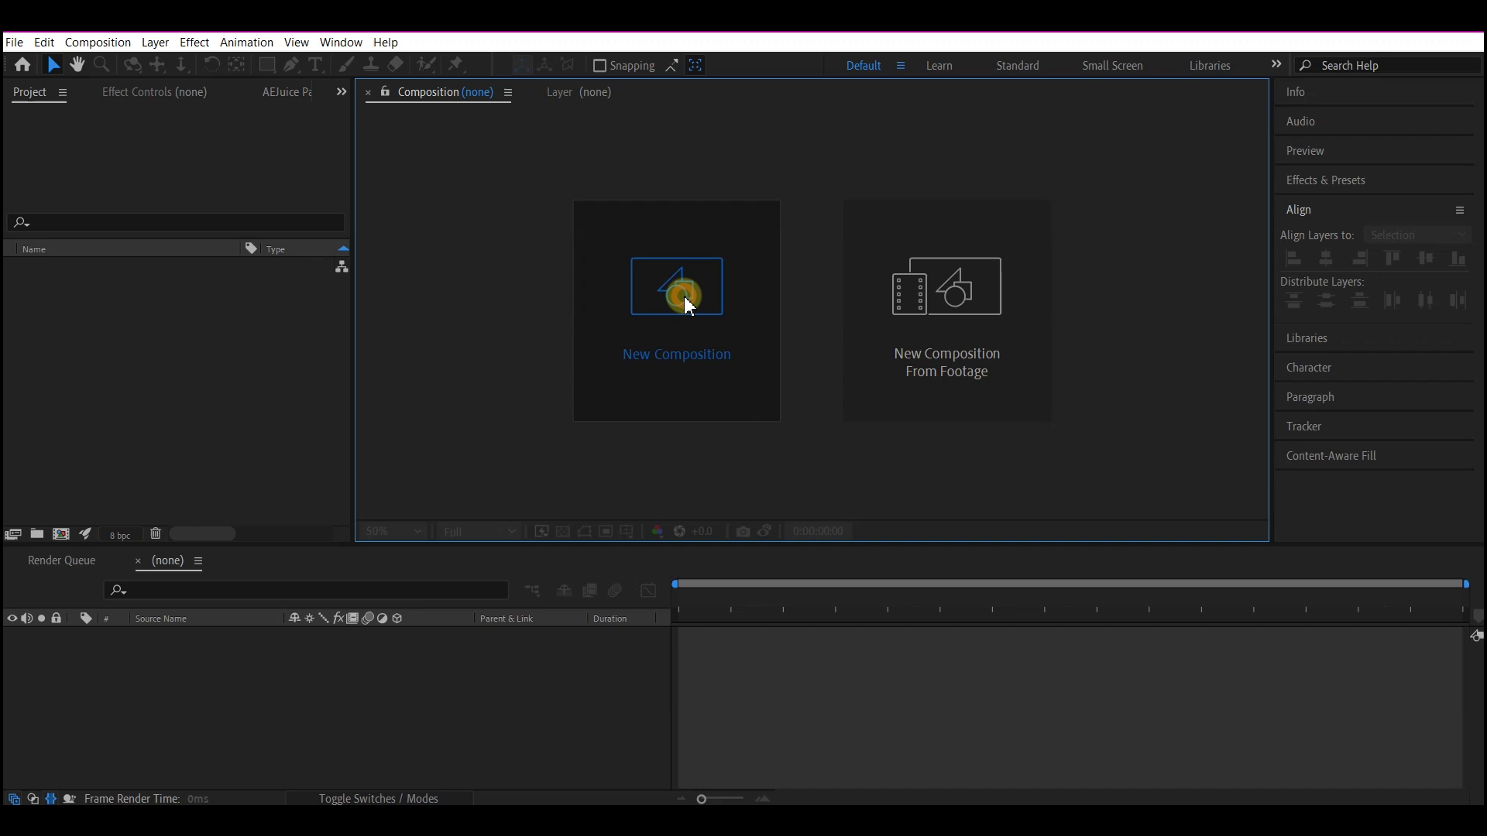
Create a 1920×1080, 30 fps, 10-second composition named '3D STROKE LOGO TUTORIAL'
left_click(685, 302)
left_click(652, 311)
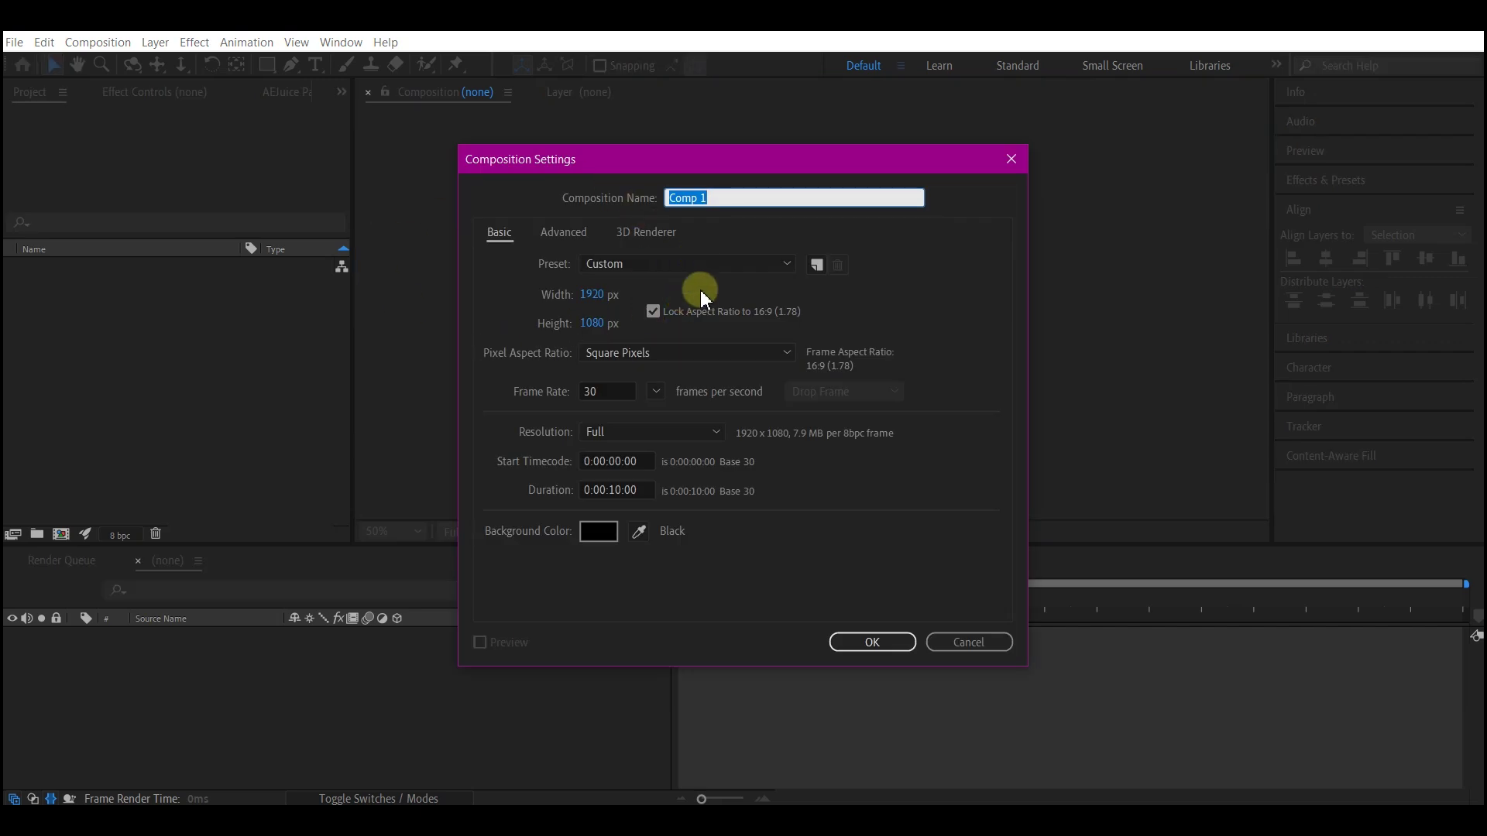
type("3D STROKE LOGO TUTORIAL")
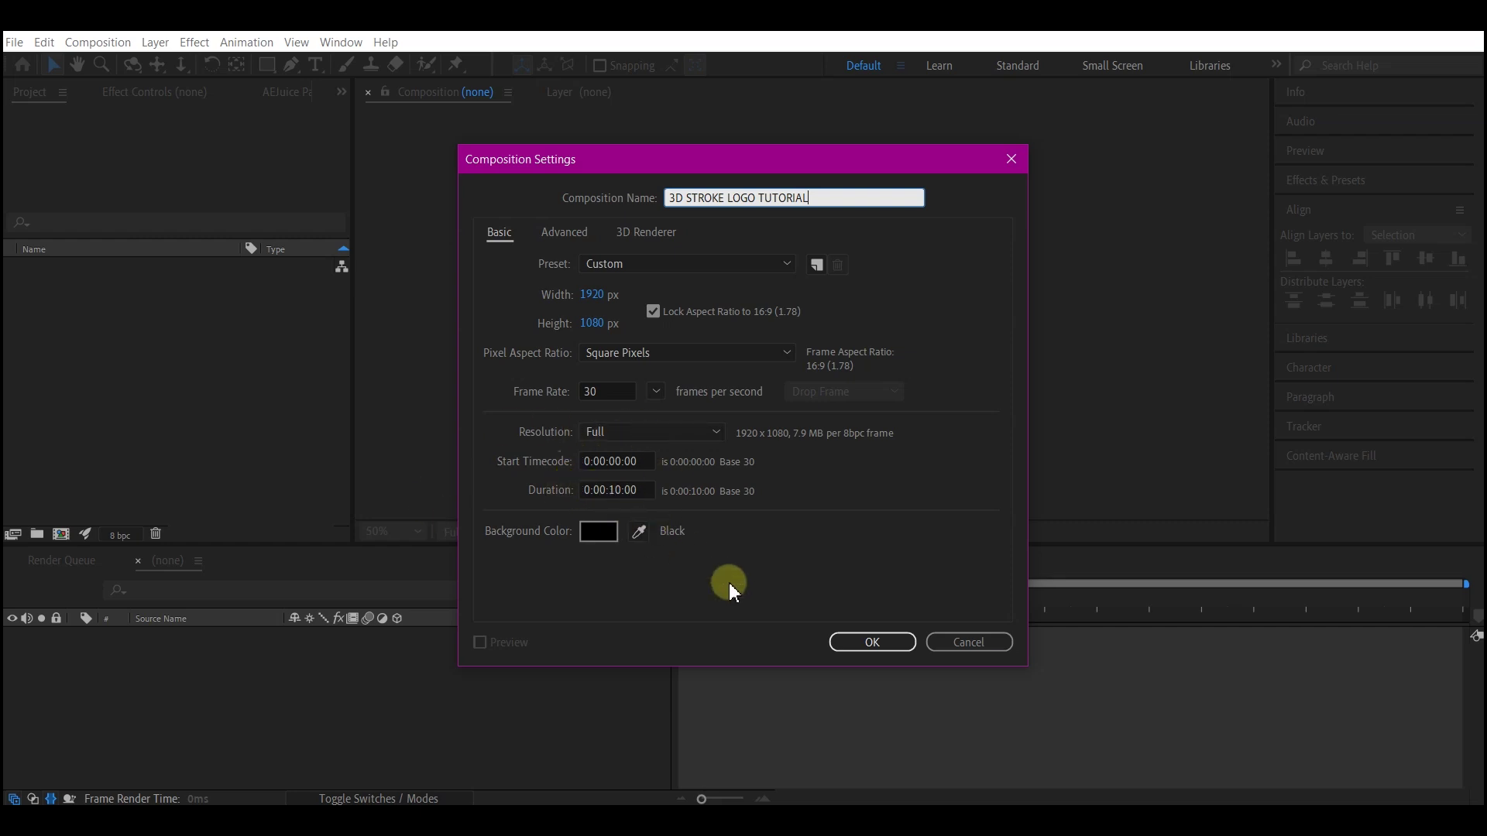
left_click(844, 642)
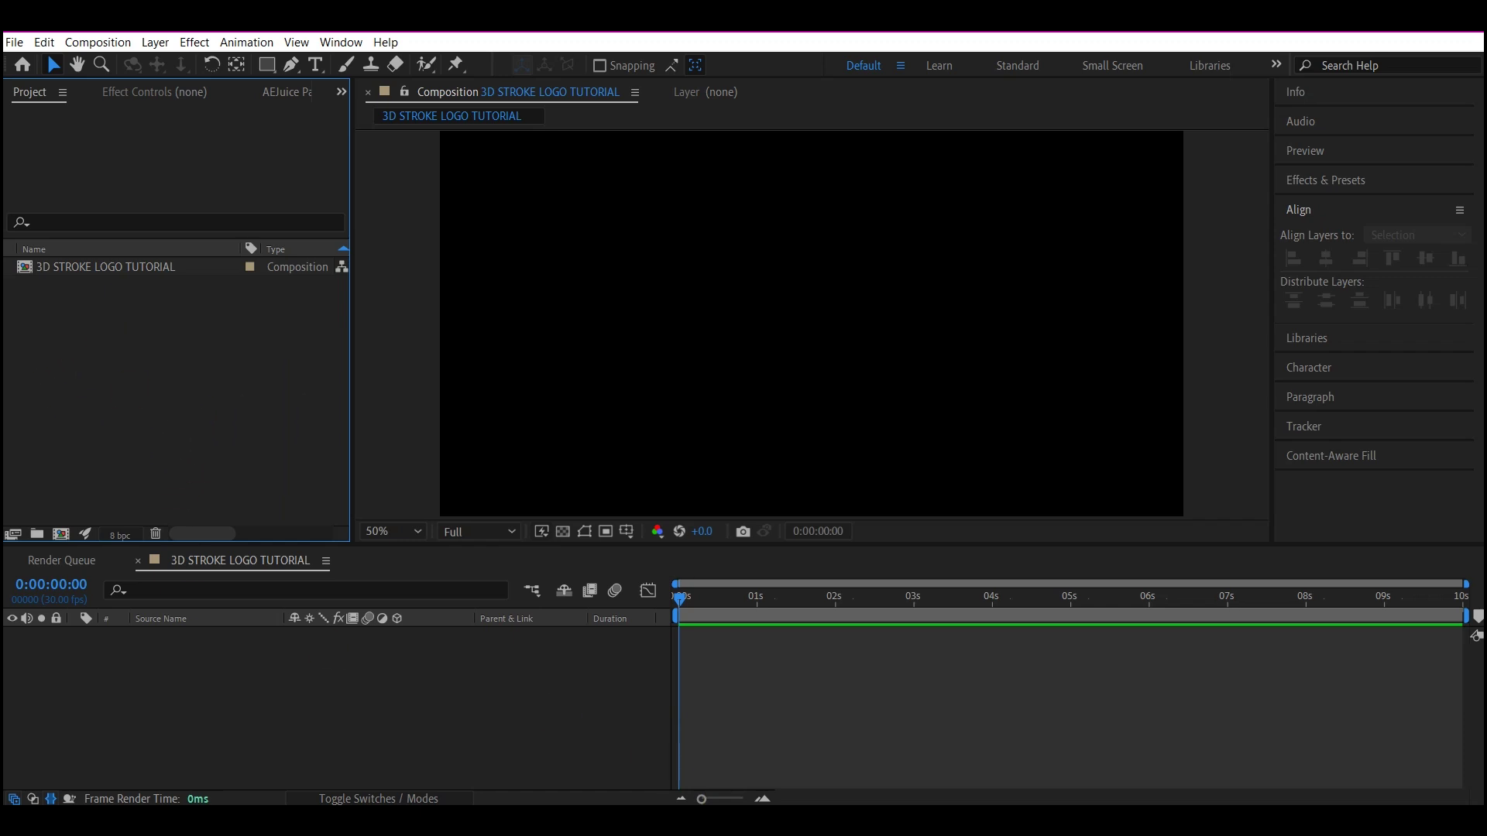
Drag 3D Stroke Logo.ai from the Assets folder into the After Effects Project panel
key("alt+Tab")
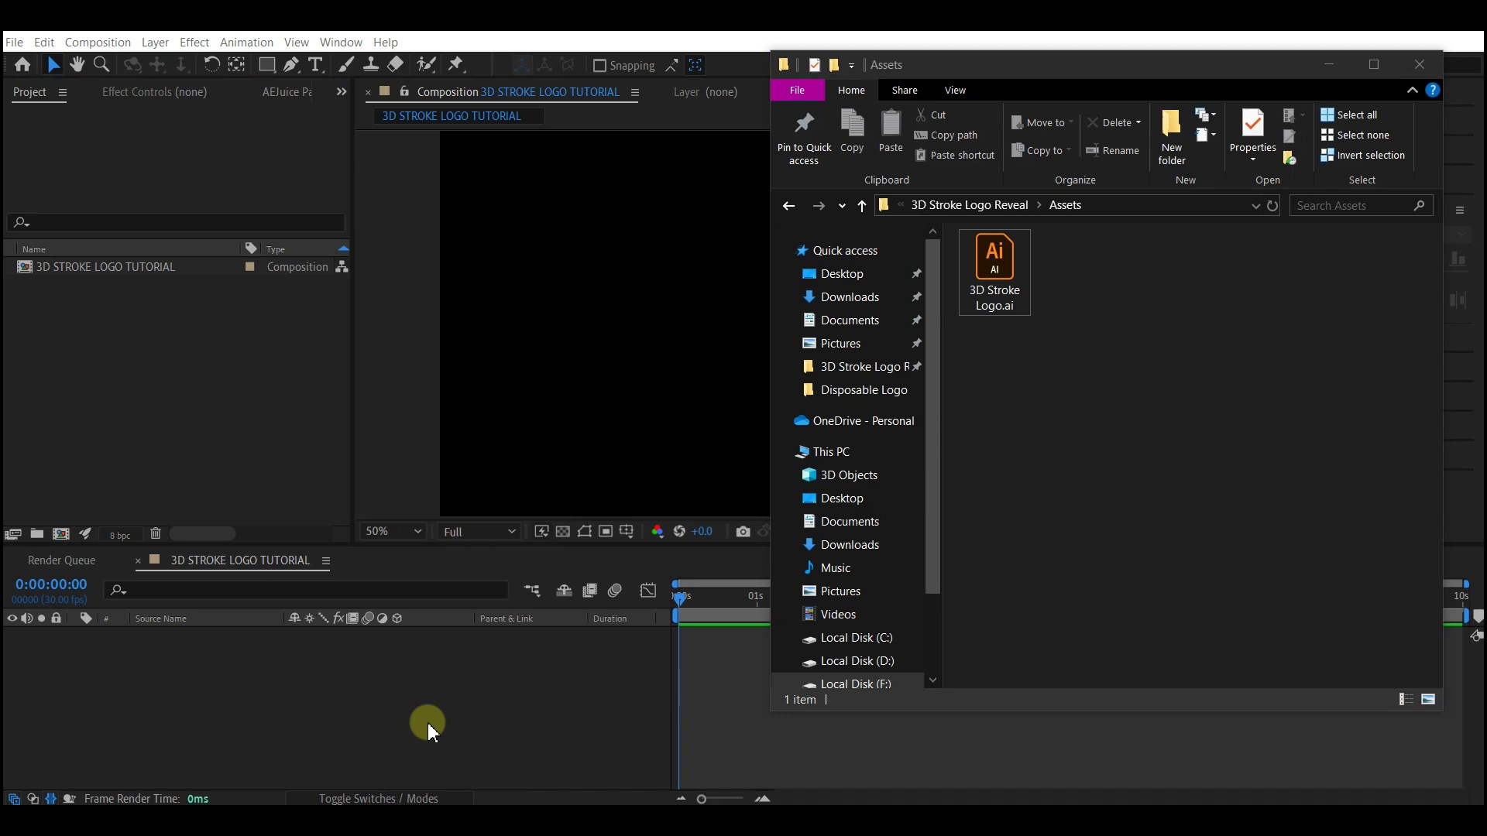
left_click_drag(1005, 263, 558, 364)
mouse_move(124, 442)
left_mouse_down()
mouse_move(179, 444)
mouse_move(153, 396)
left_mouse_up()
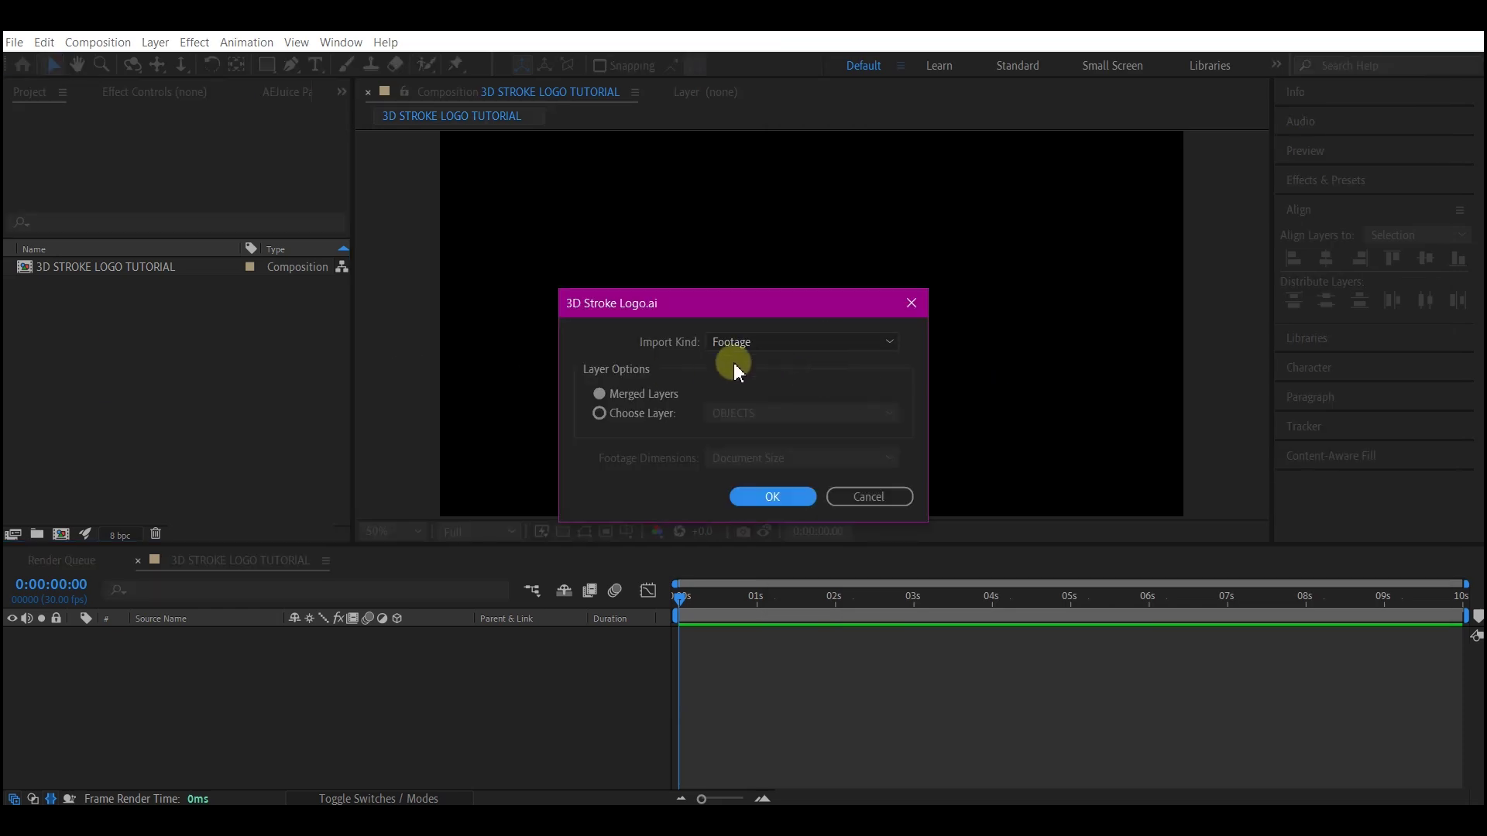
Import 3D Stroke Logo.ai as footage and add it to the composition as a layer
left_click(775, 502)
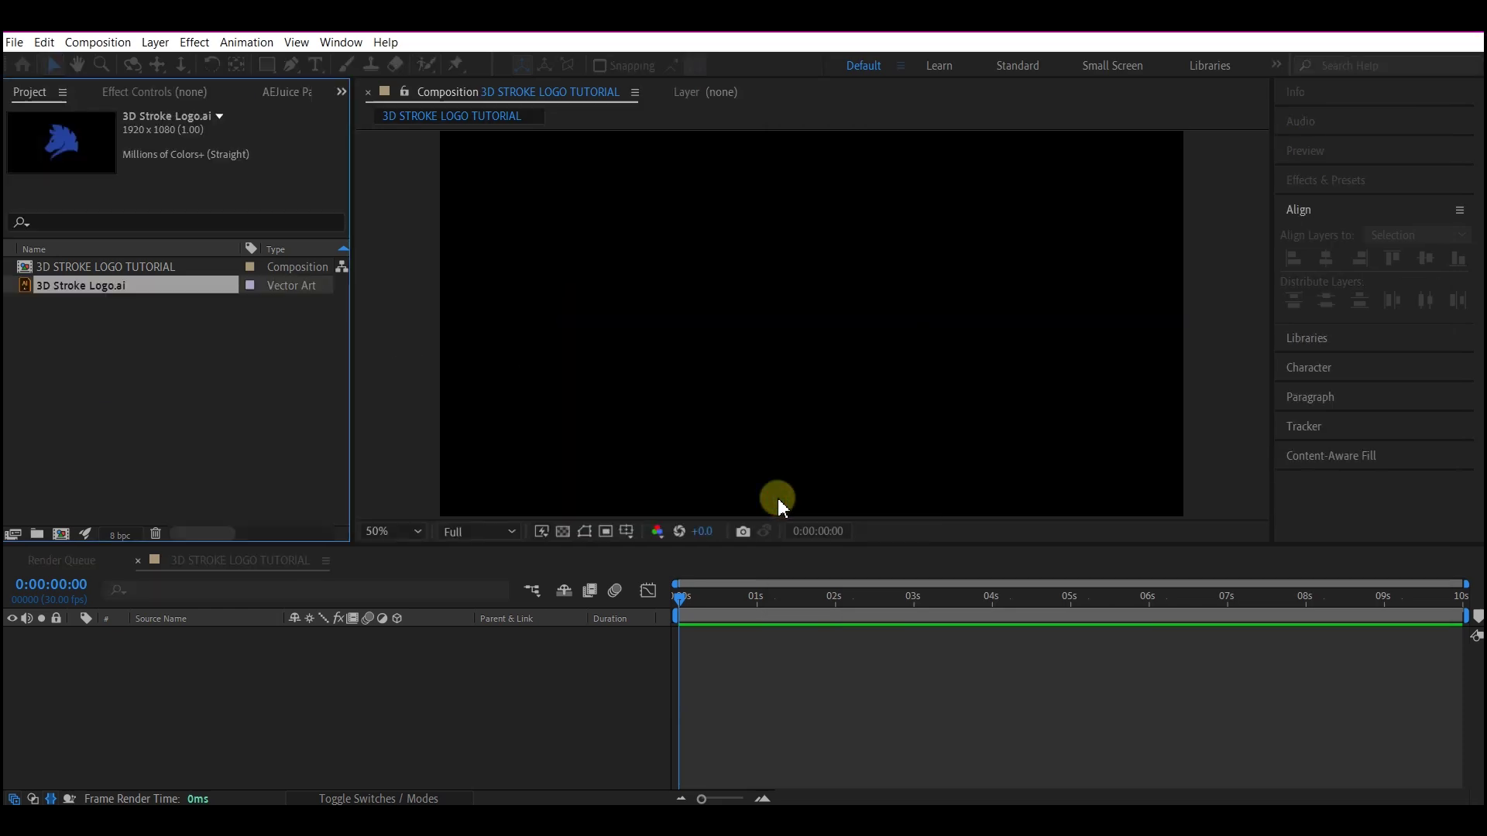
mouse_move(20, 295)
left_mouse_down()
mouse_move(173, 591)
mouse_move(189, 657)
mouse_move(175, 671)
left_mouse_up()
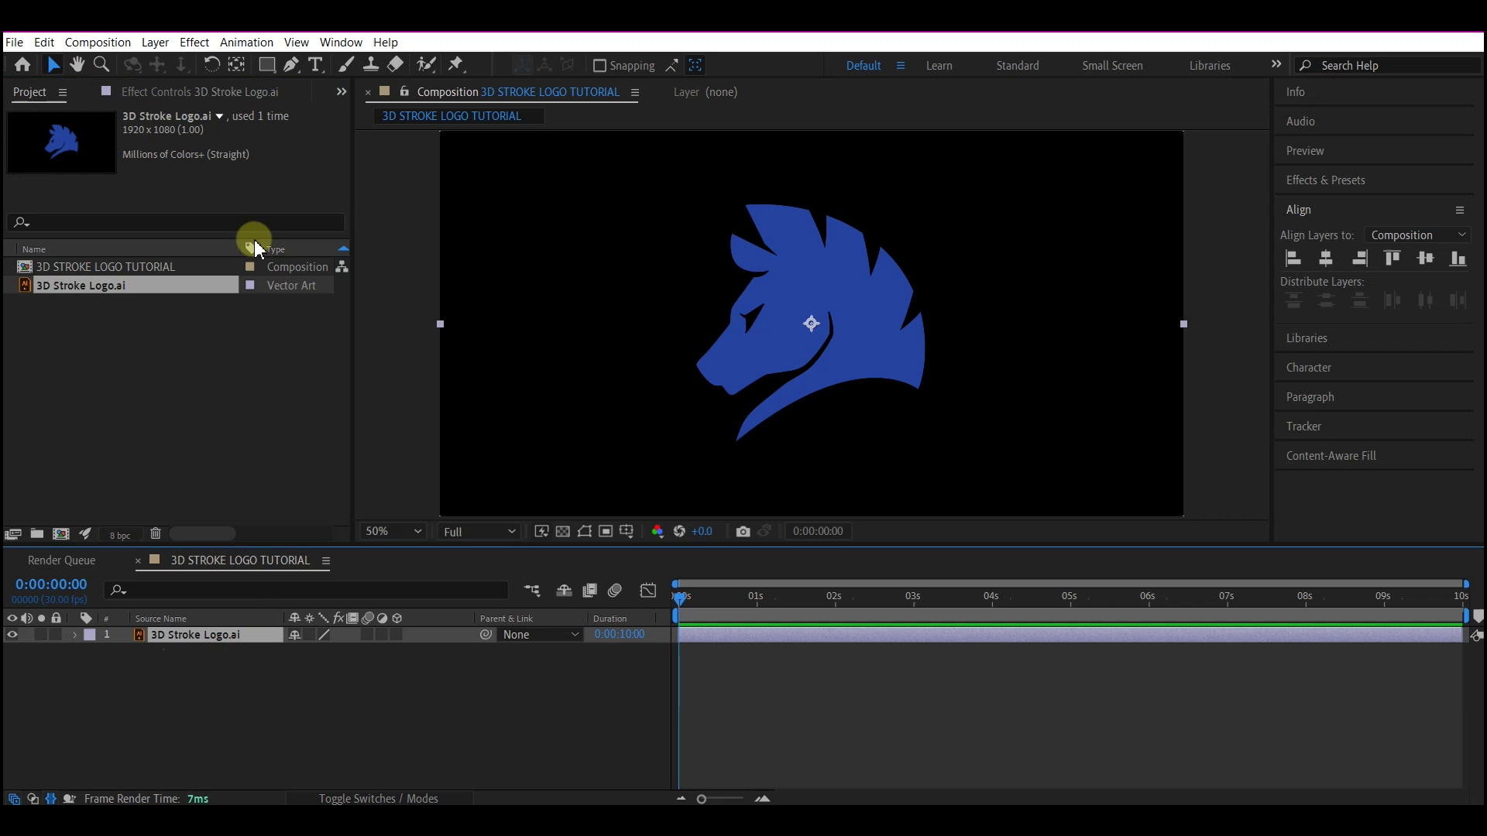
Auto-trace the logo layer's alpha channel onto a new layer via Layer > Auto-trace
left_click(155, 44)
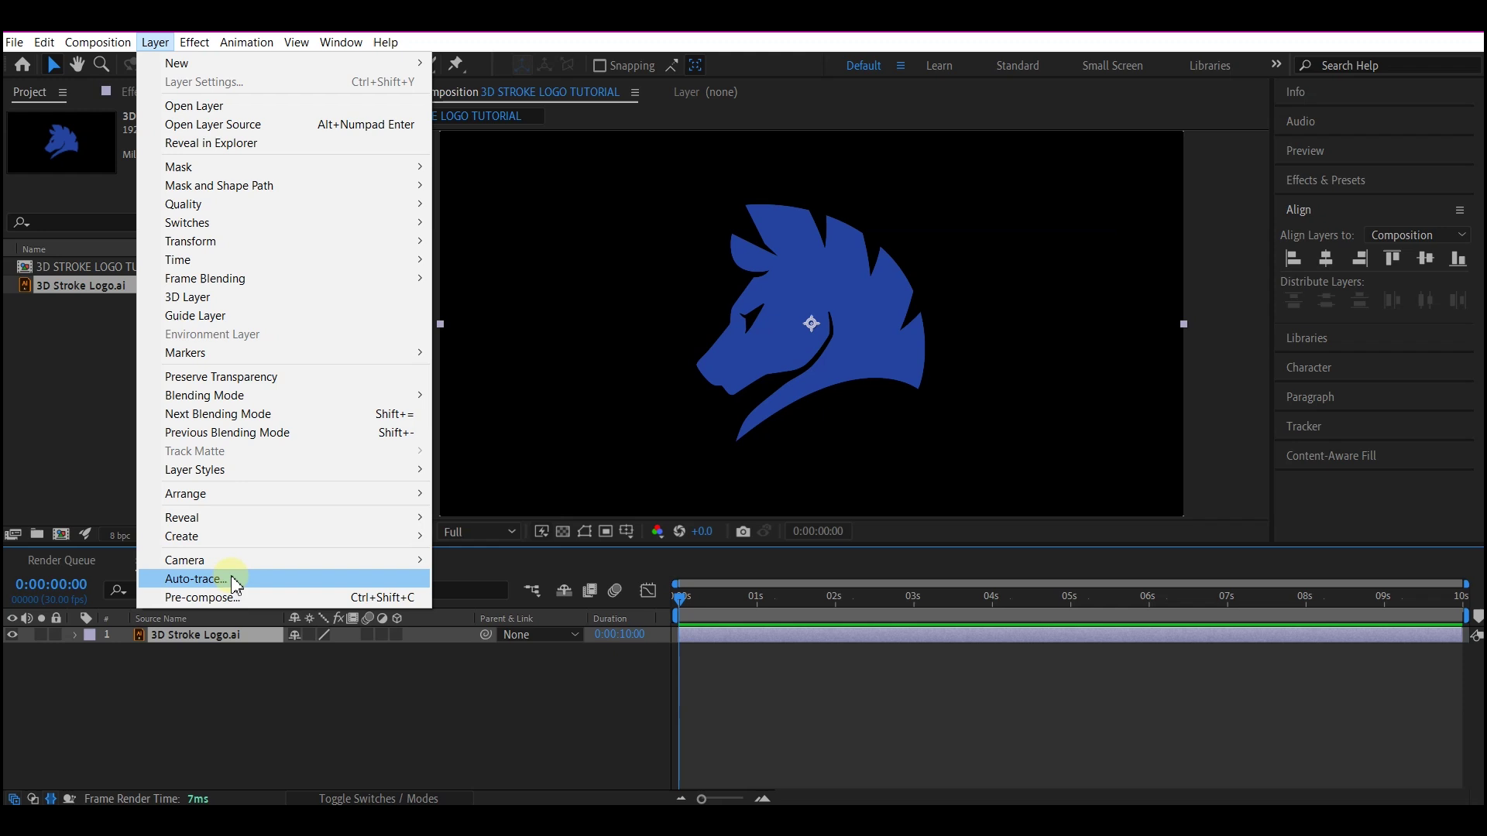
left_click(195, 579)
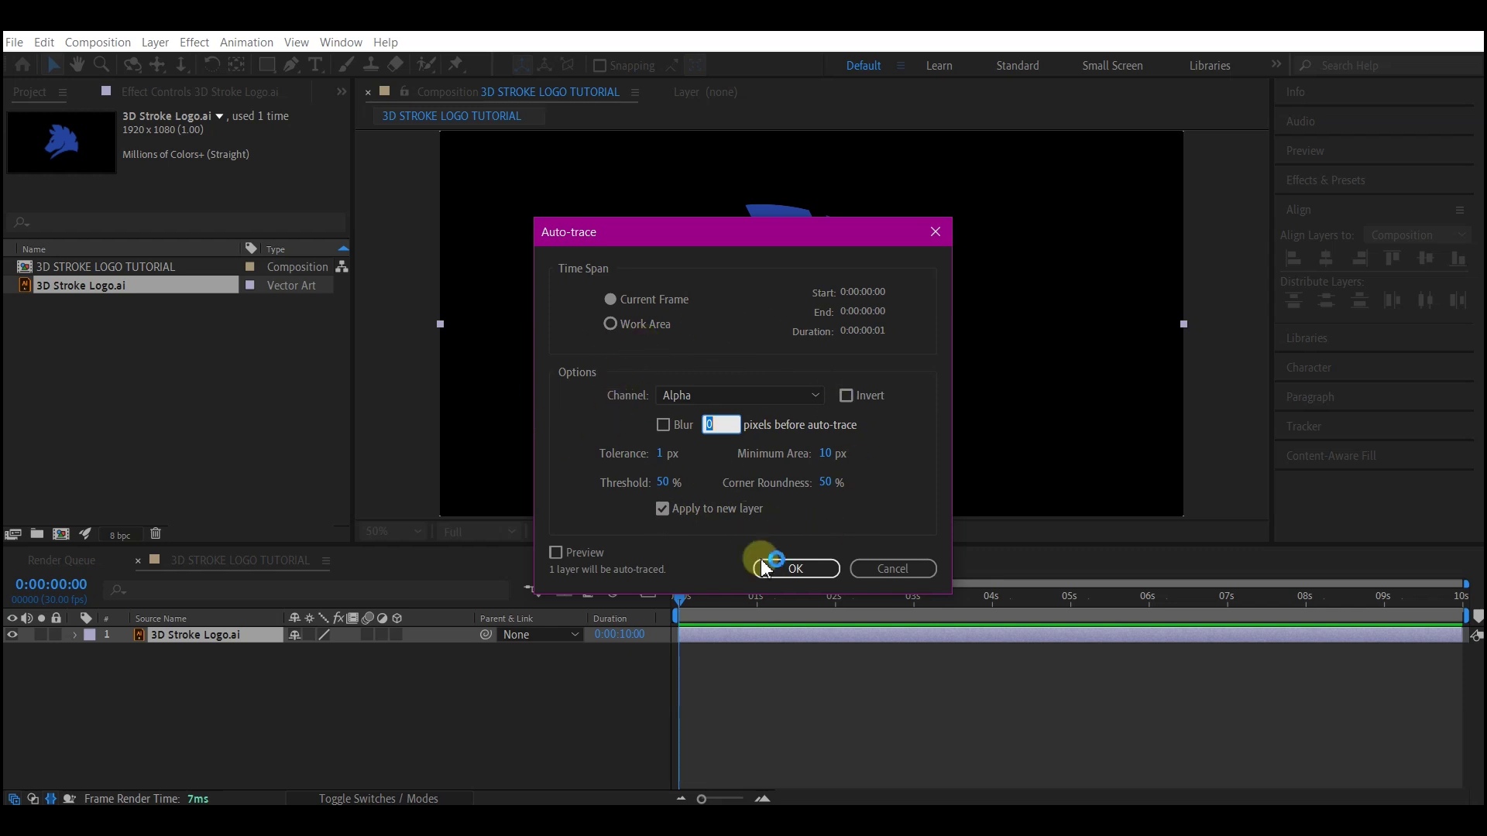
left_click(661, 418)
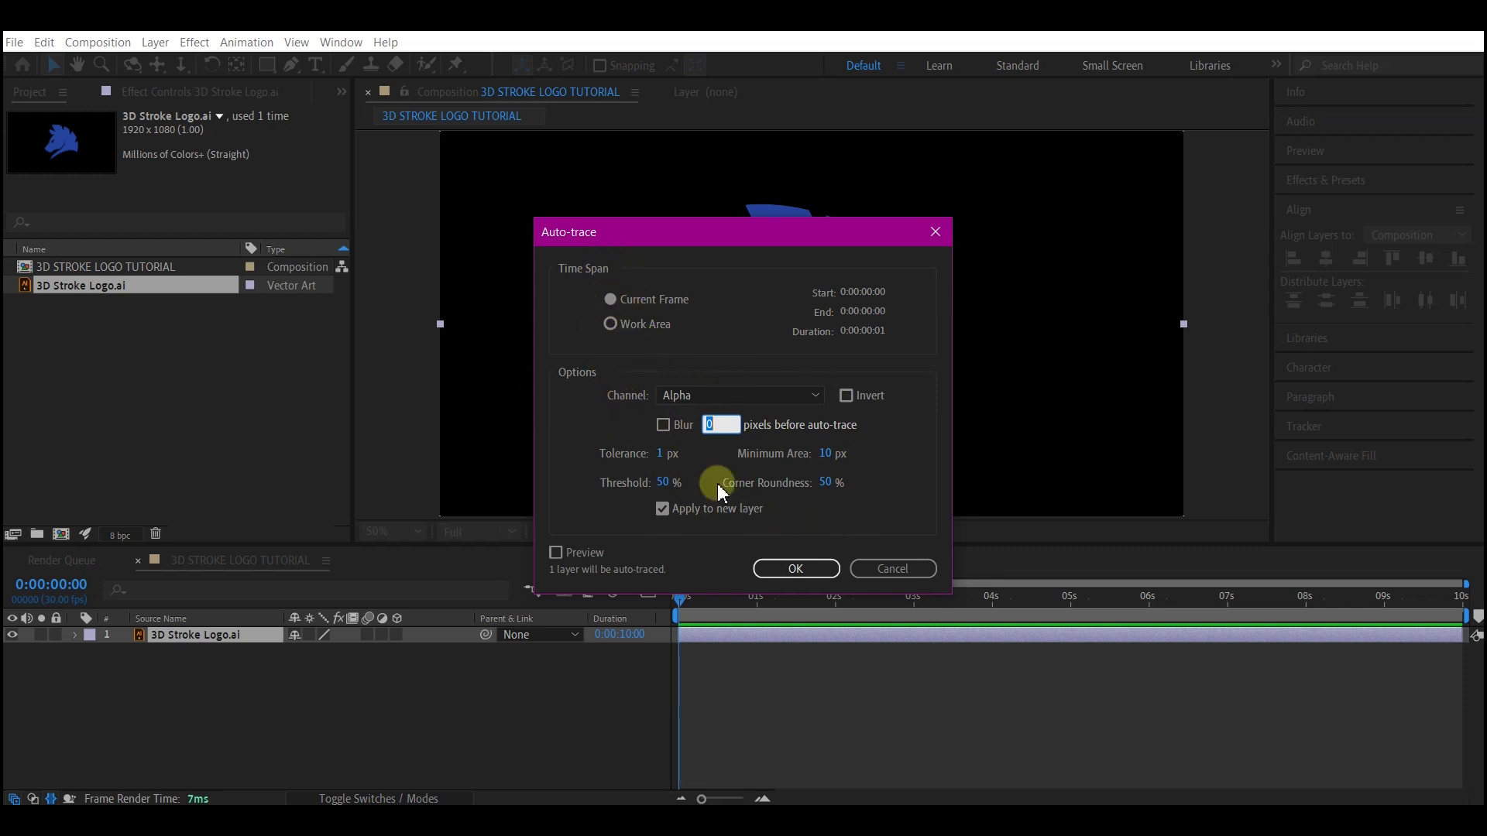
left_click(804, 566)
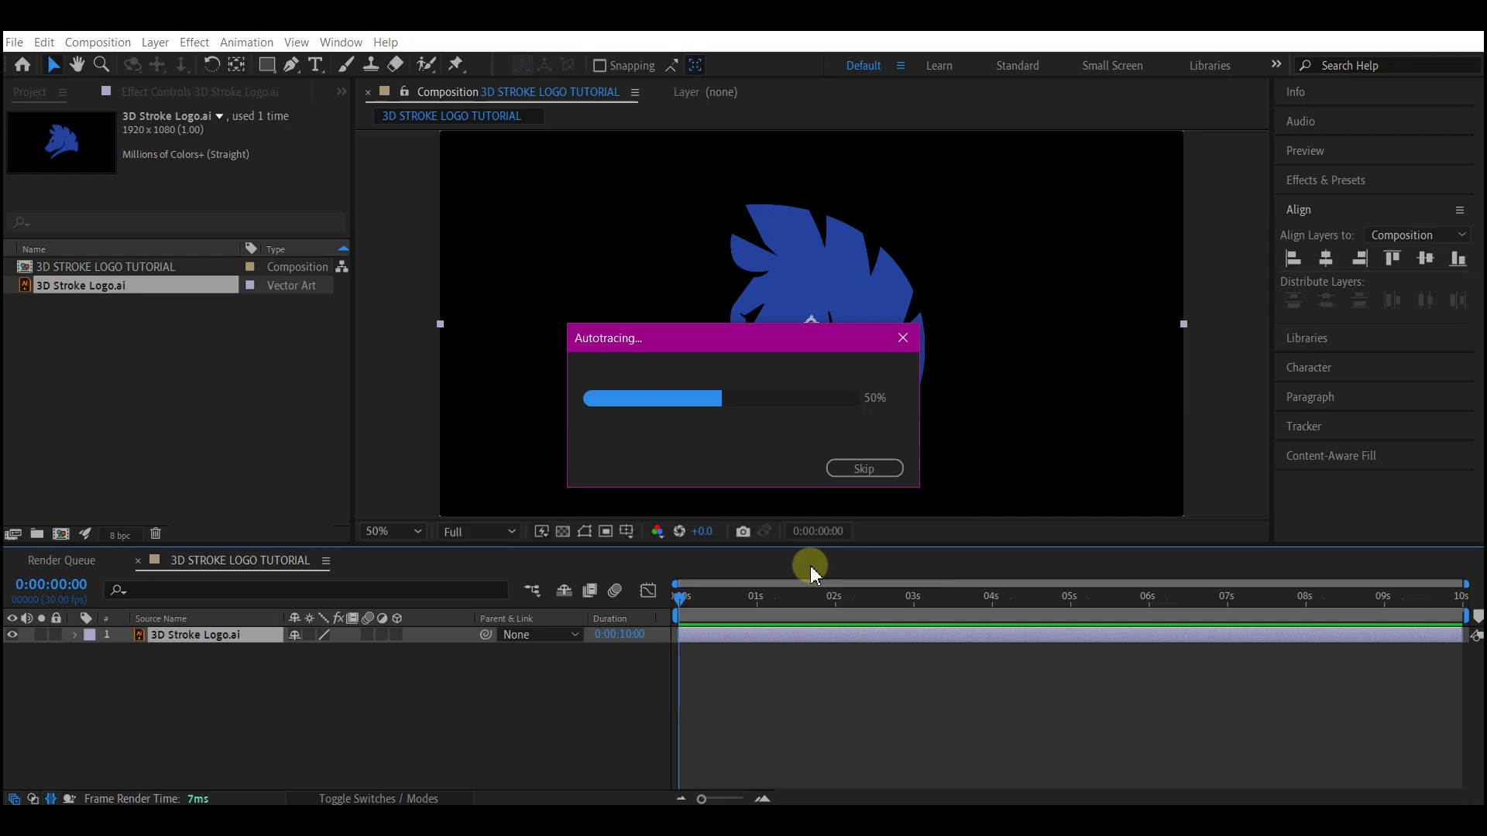
Apply a Stroke effect on all masks with Paint Style set to Reveal Original Image
key("ctrl+space")
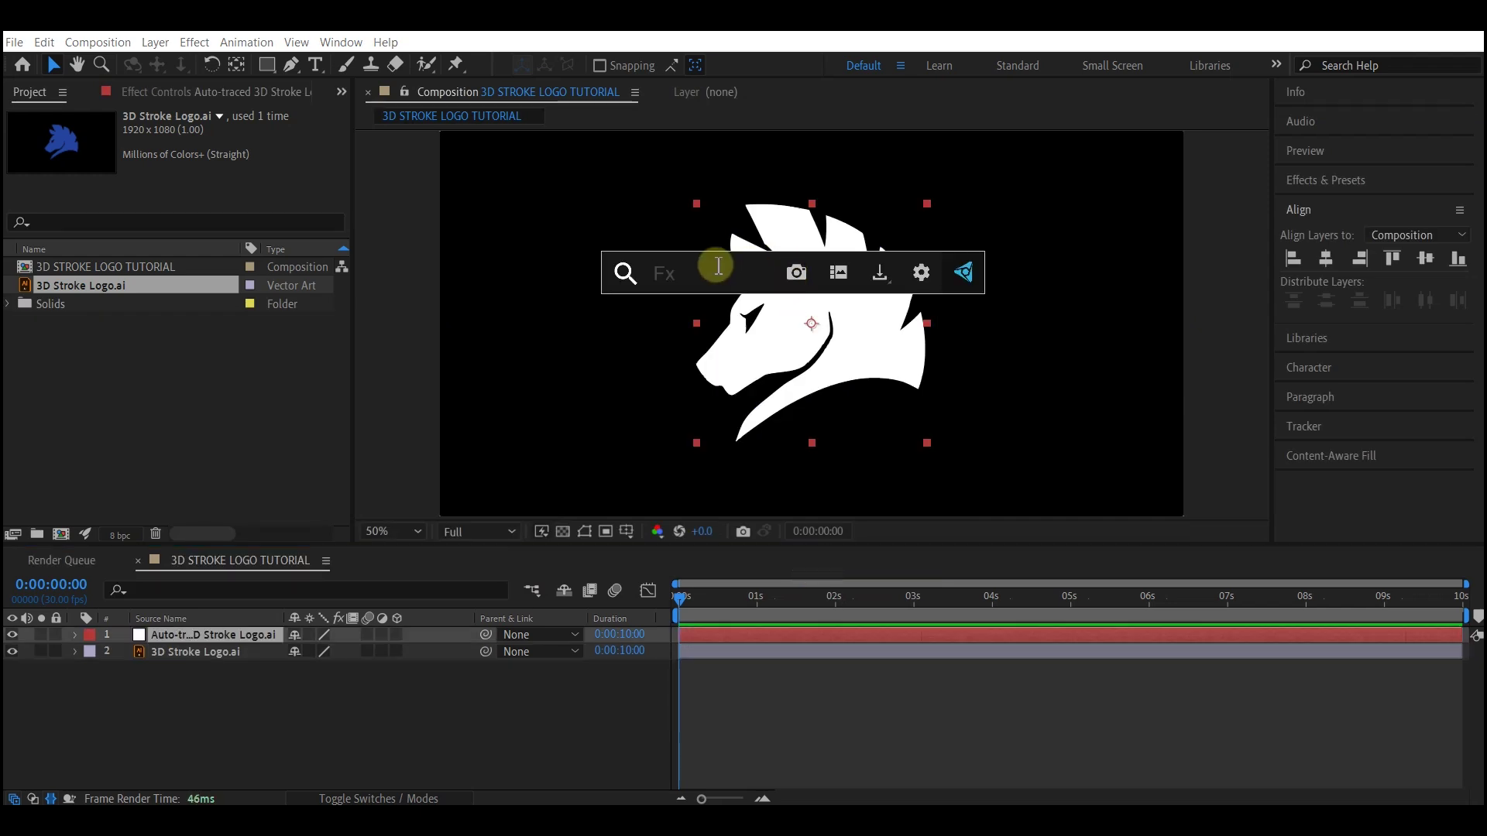
type("stroke")
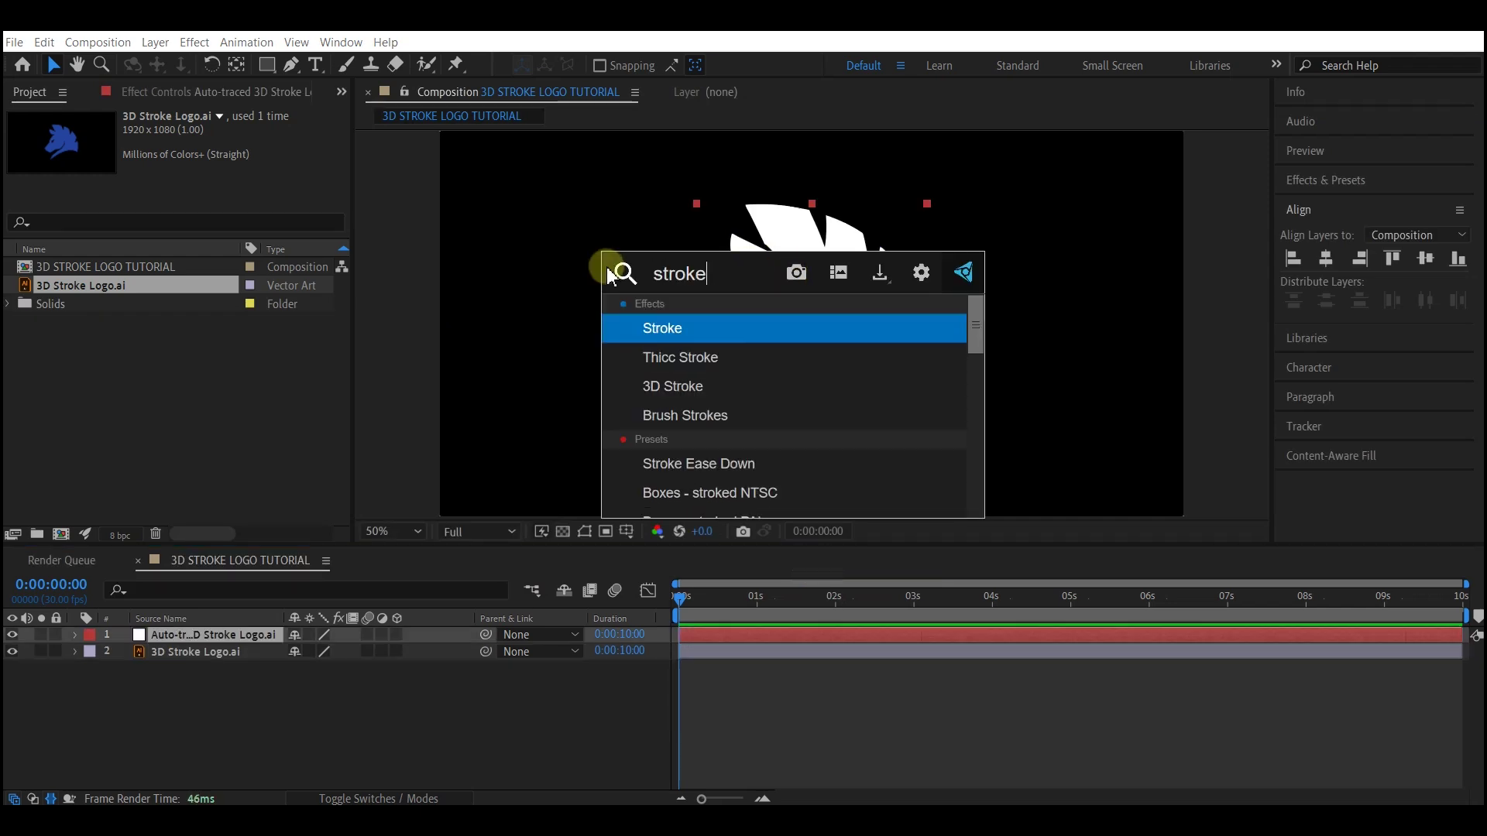
left_click(700, 330)
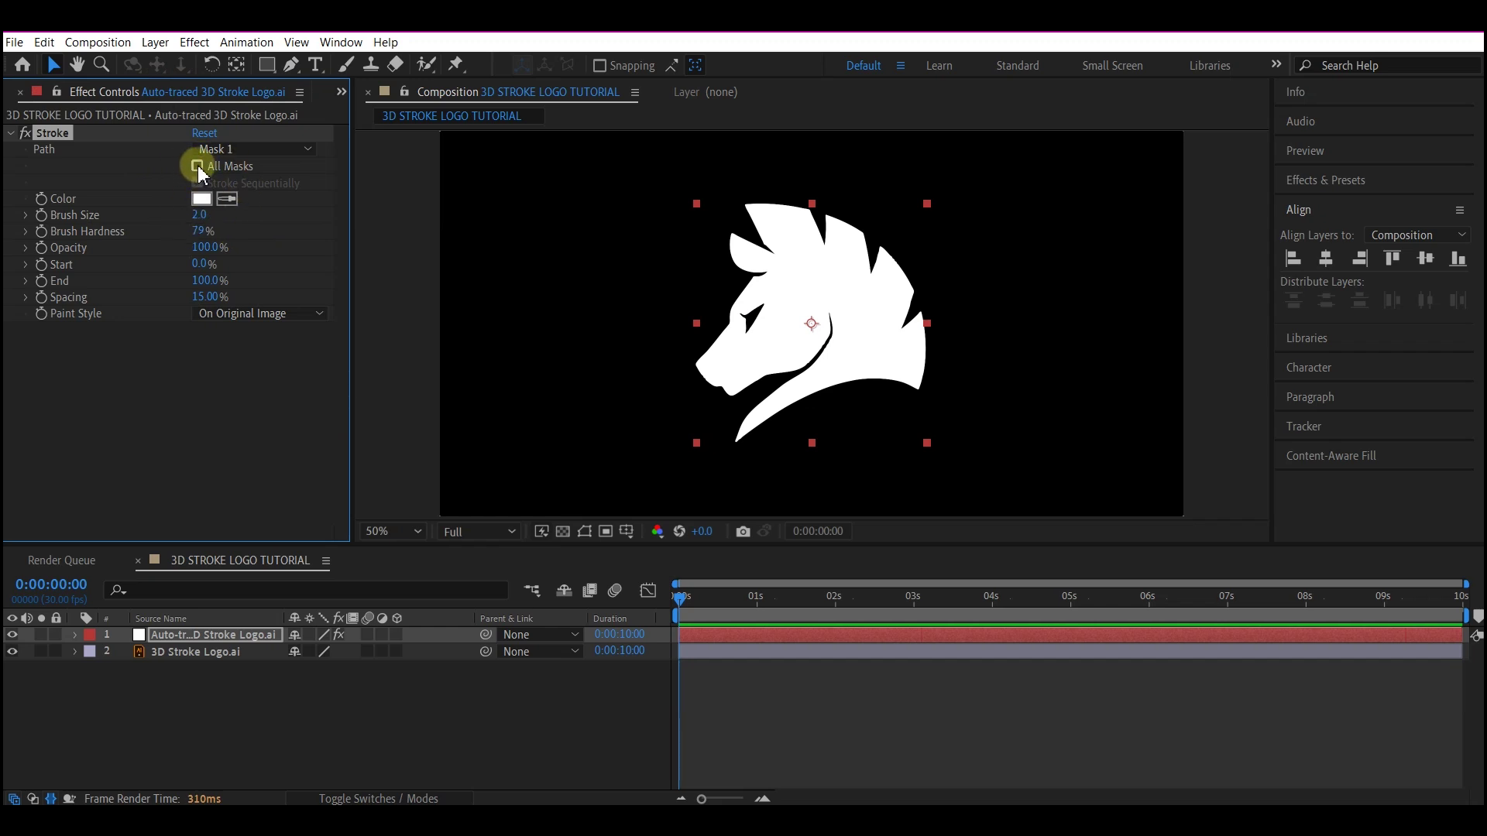
left_click(198, 169)
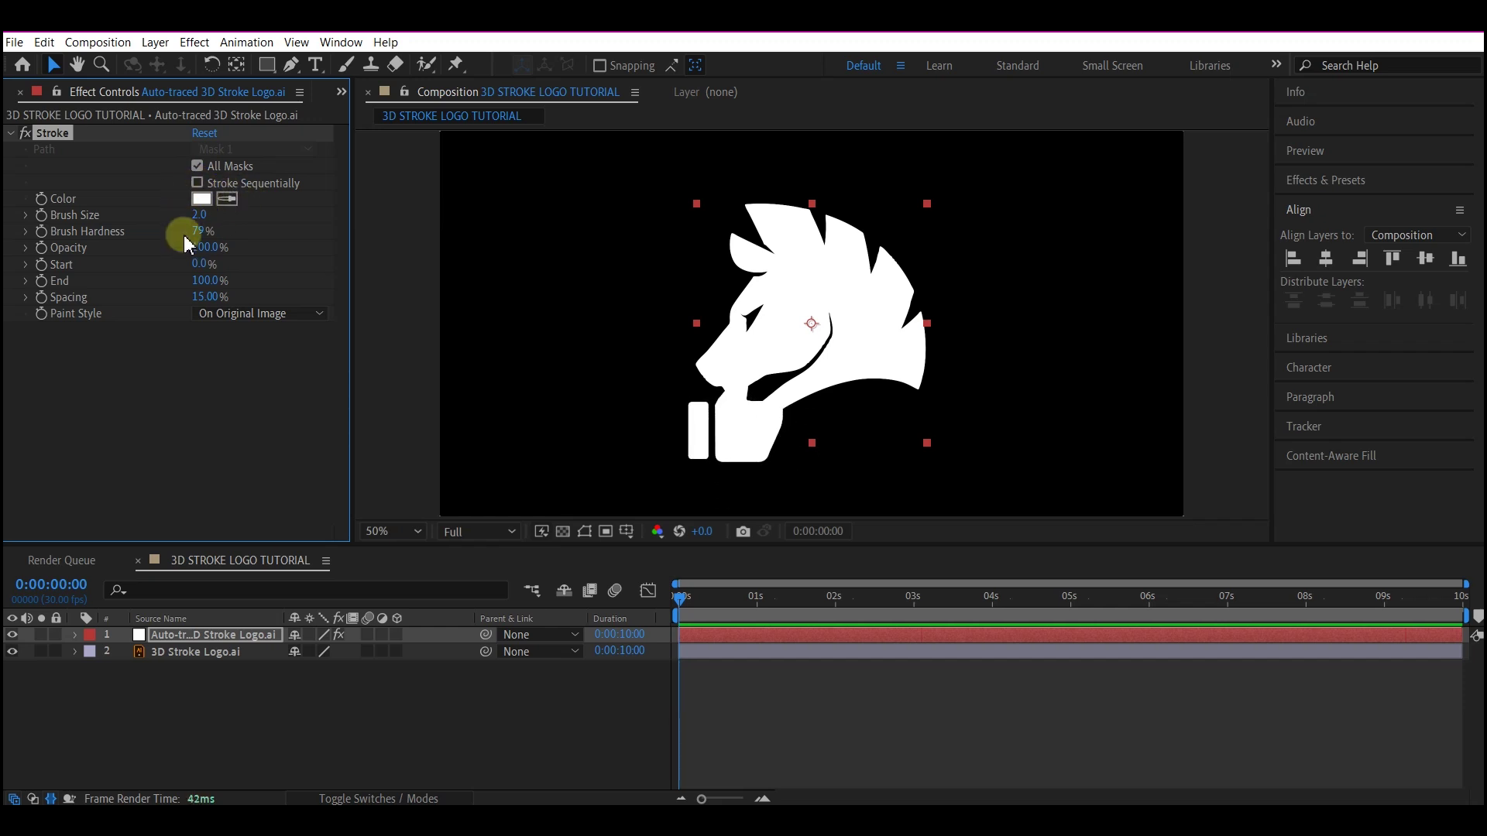
left_click(234, 314)
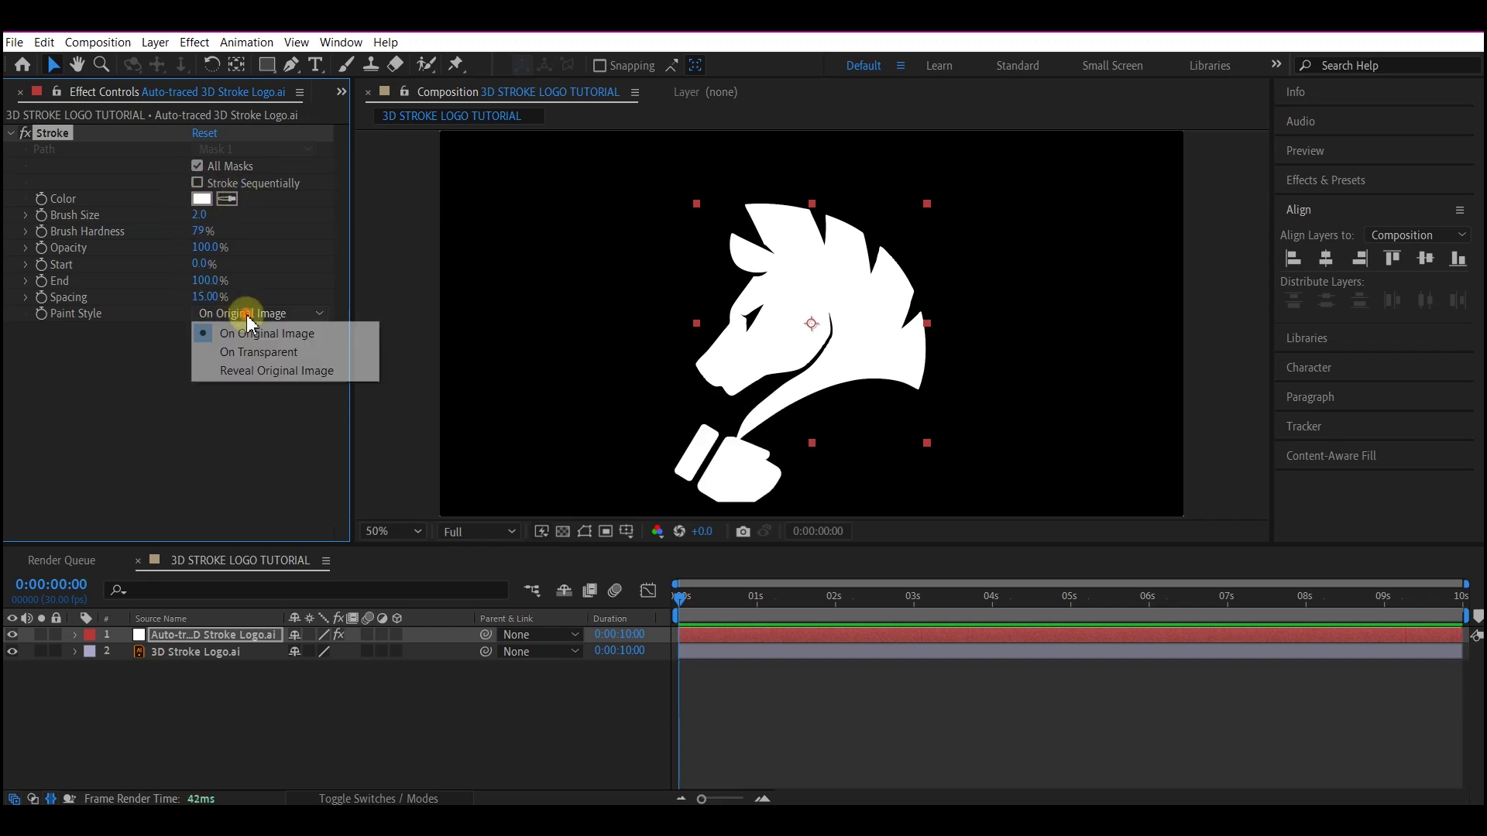
left_click(260, 371)
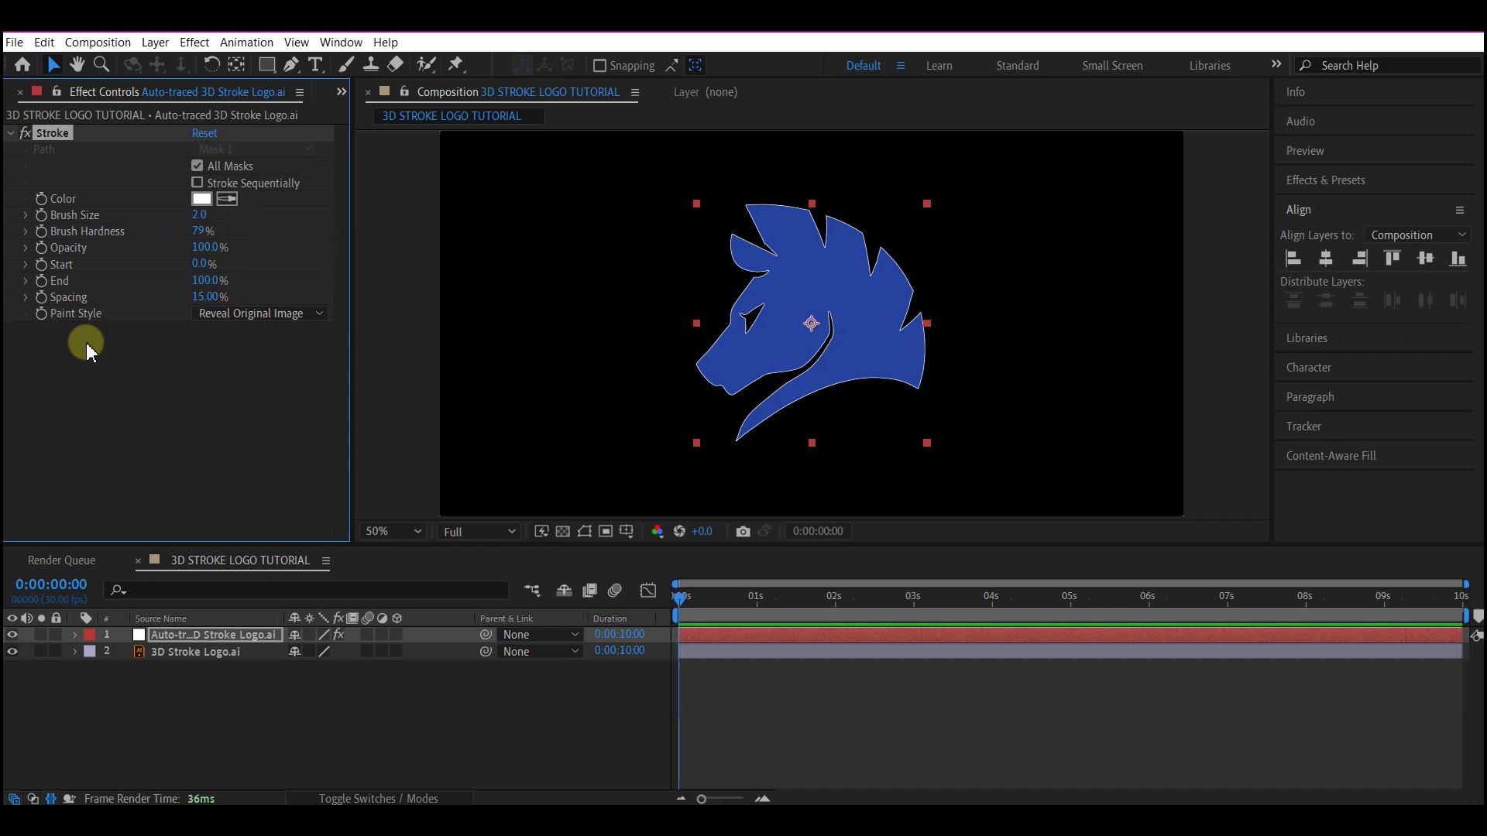
Set the stroke colour to the sampled logo blue, Brush Size 8.5, Hardness 95%
left_click(227, 199)
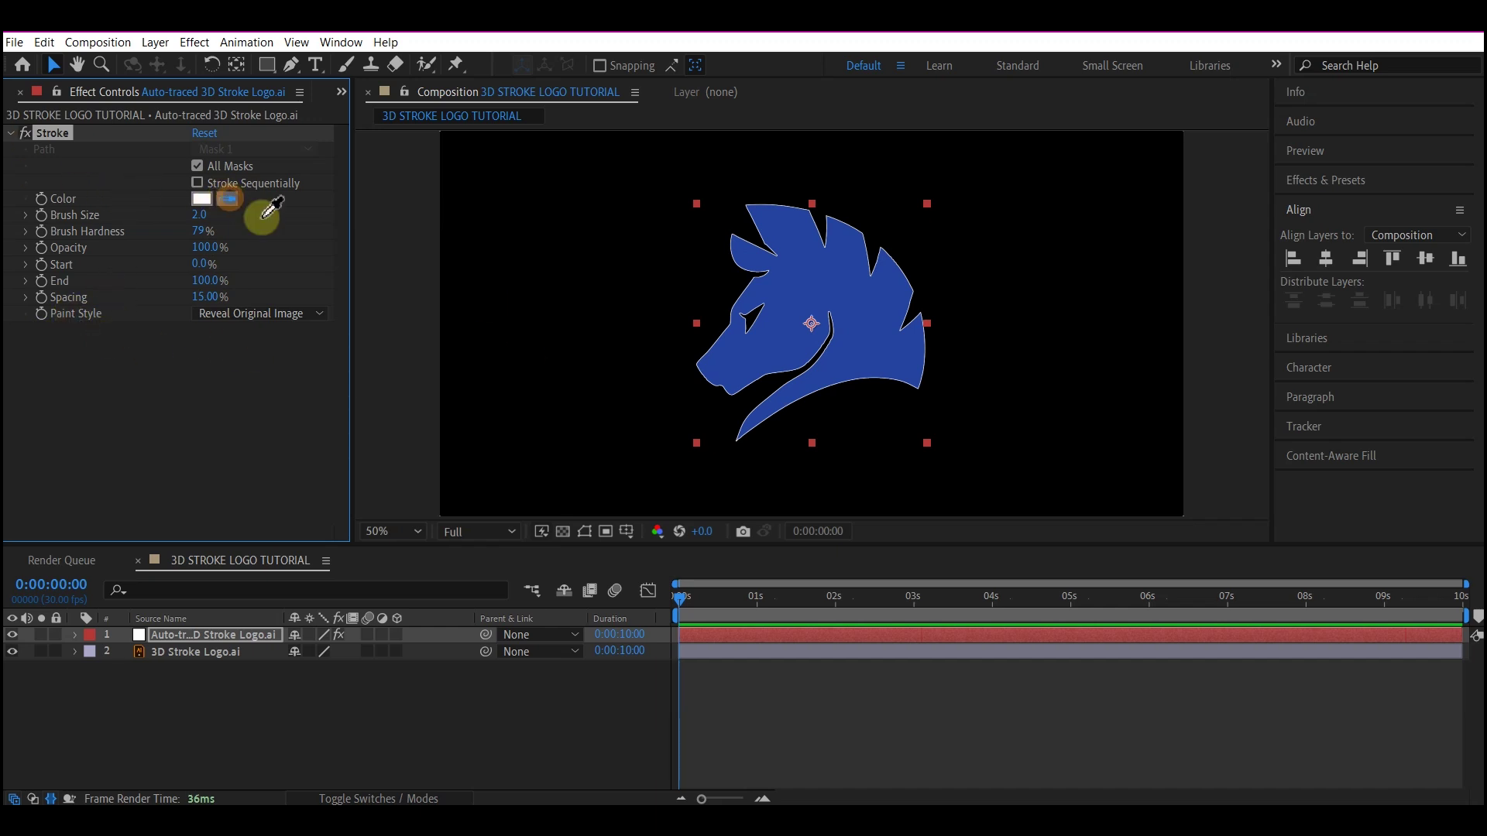
left_click(807, 279)
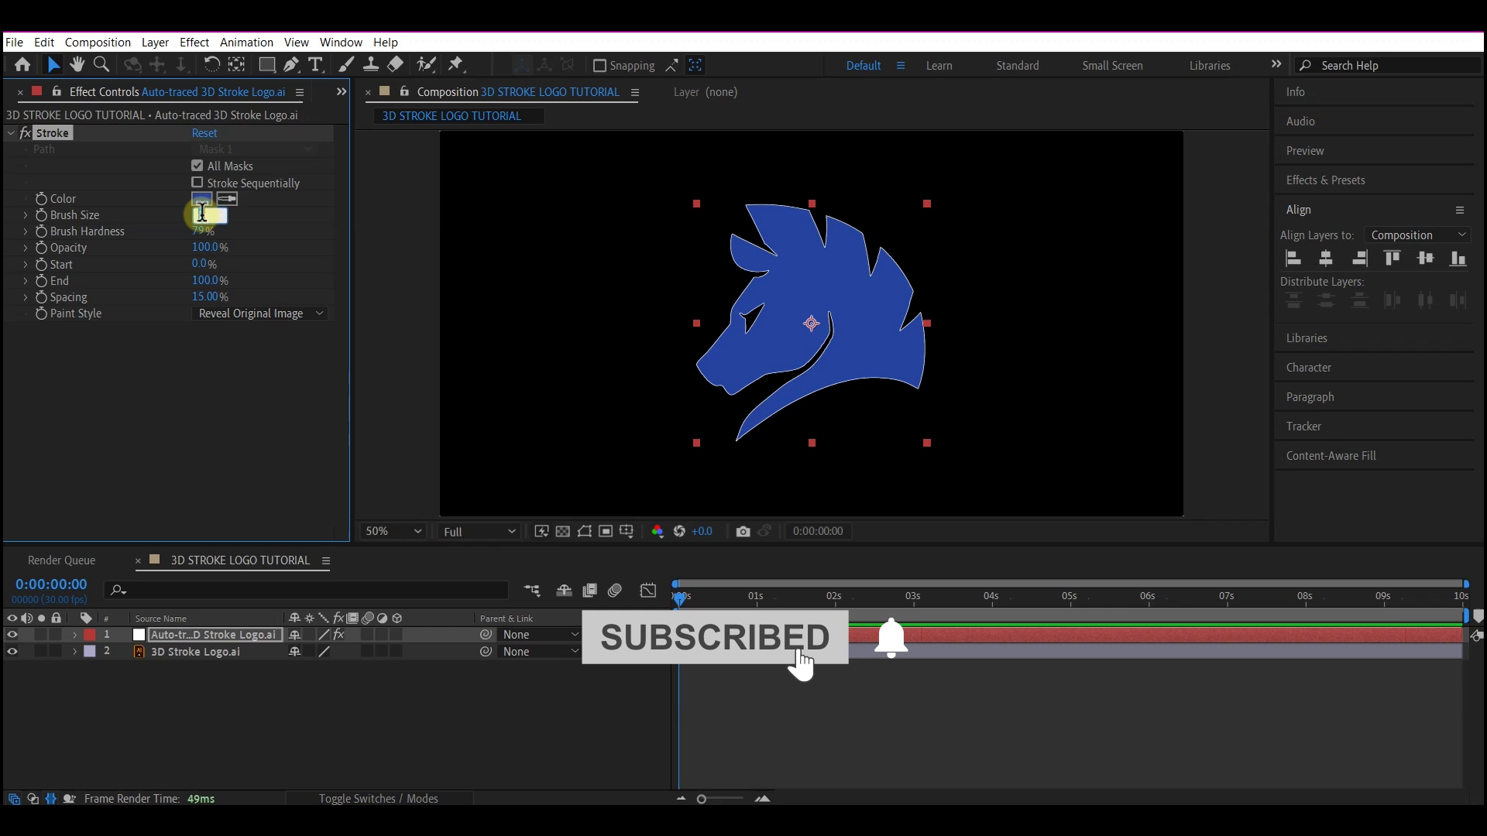
type("8.5")
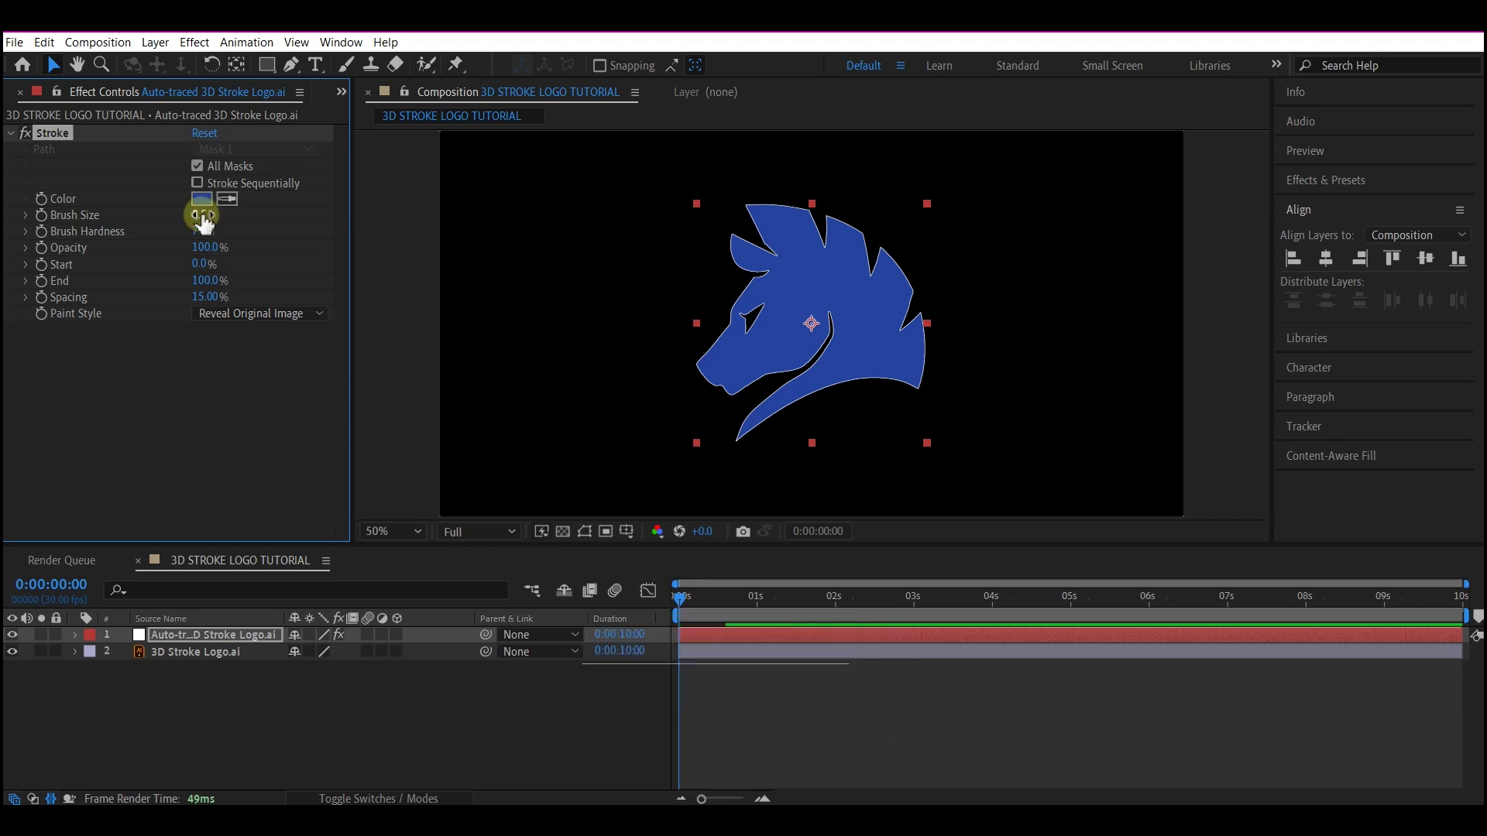
key("Return")
left_click(201, 233)
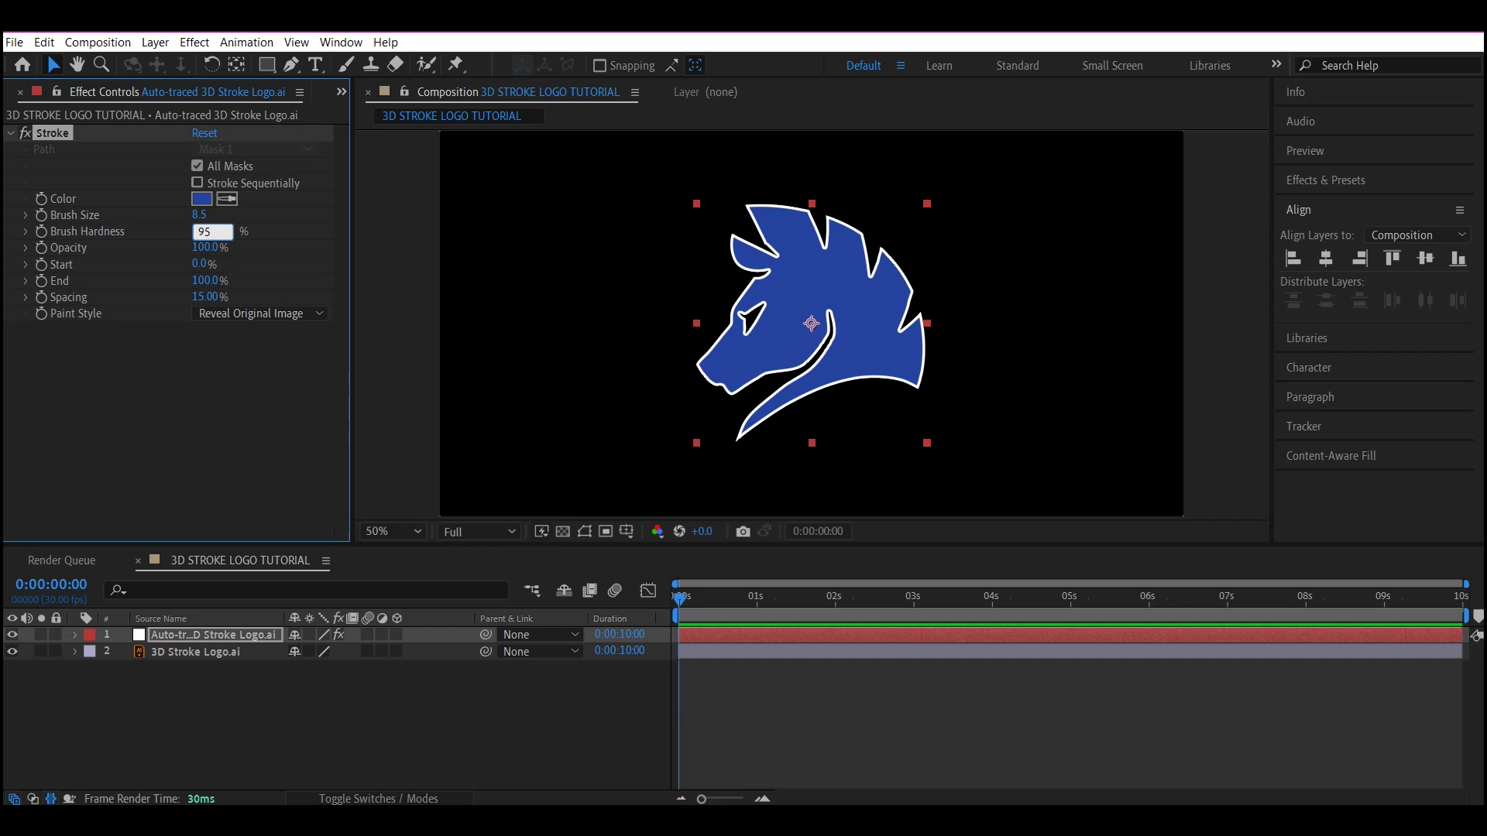
type("95")
key("Return")
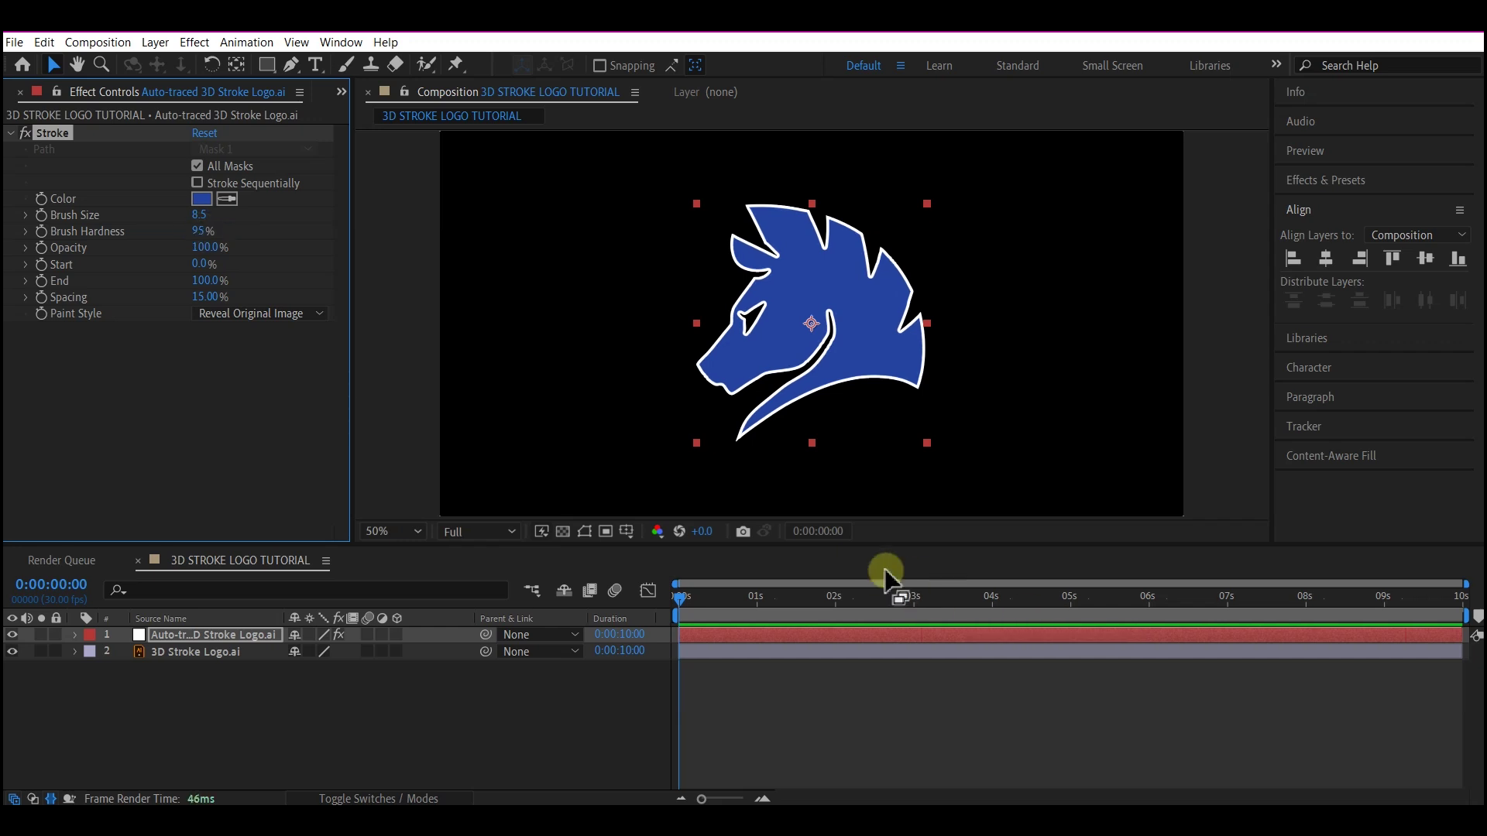
Keyframe the Stroke End at about six seconds and set it to 0% at the start
left_click(1149, 610)
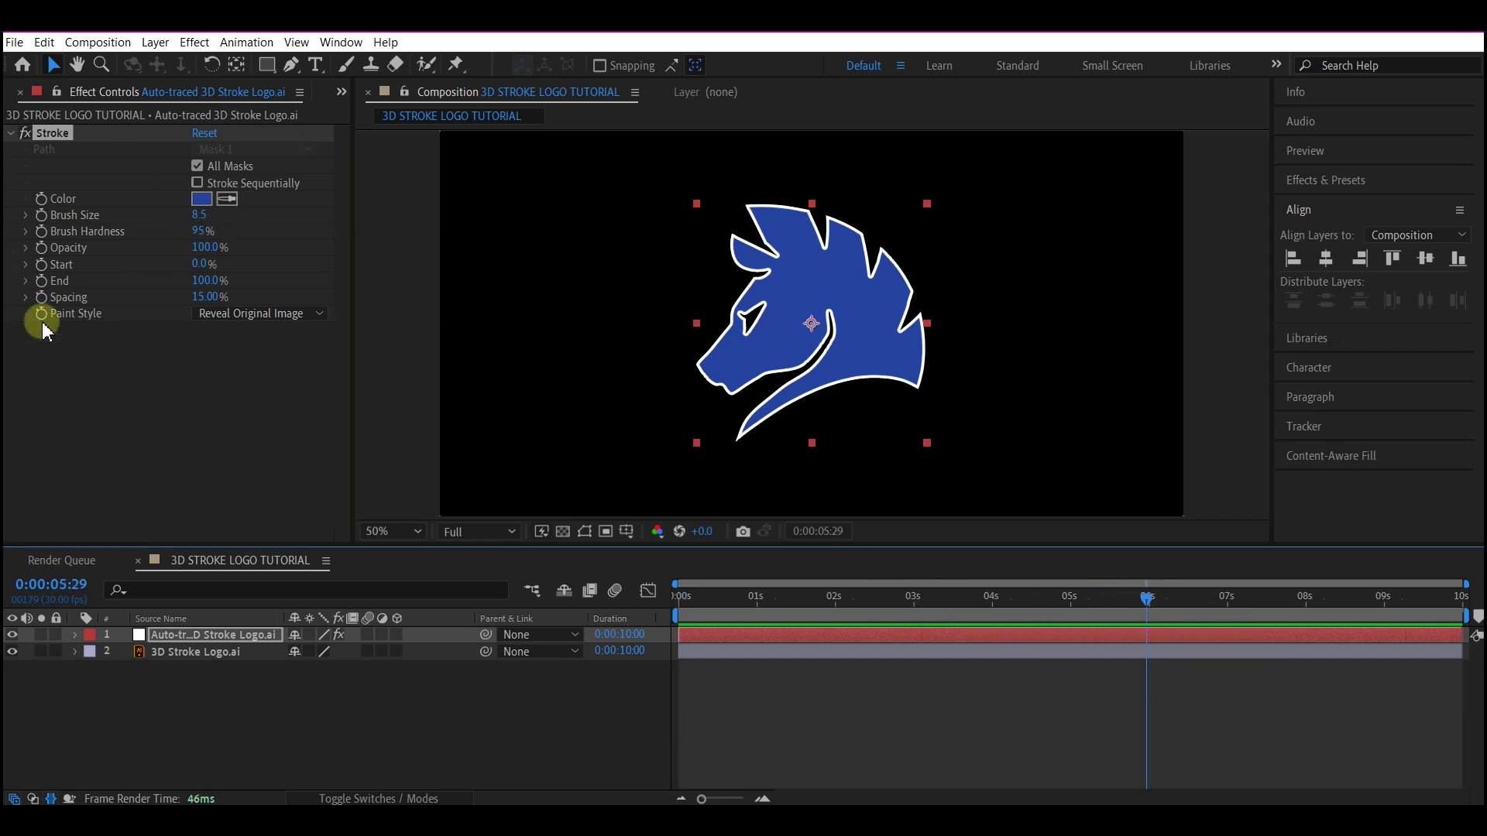
left_click(42, 282)
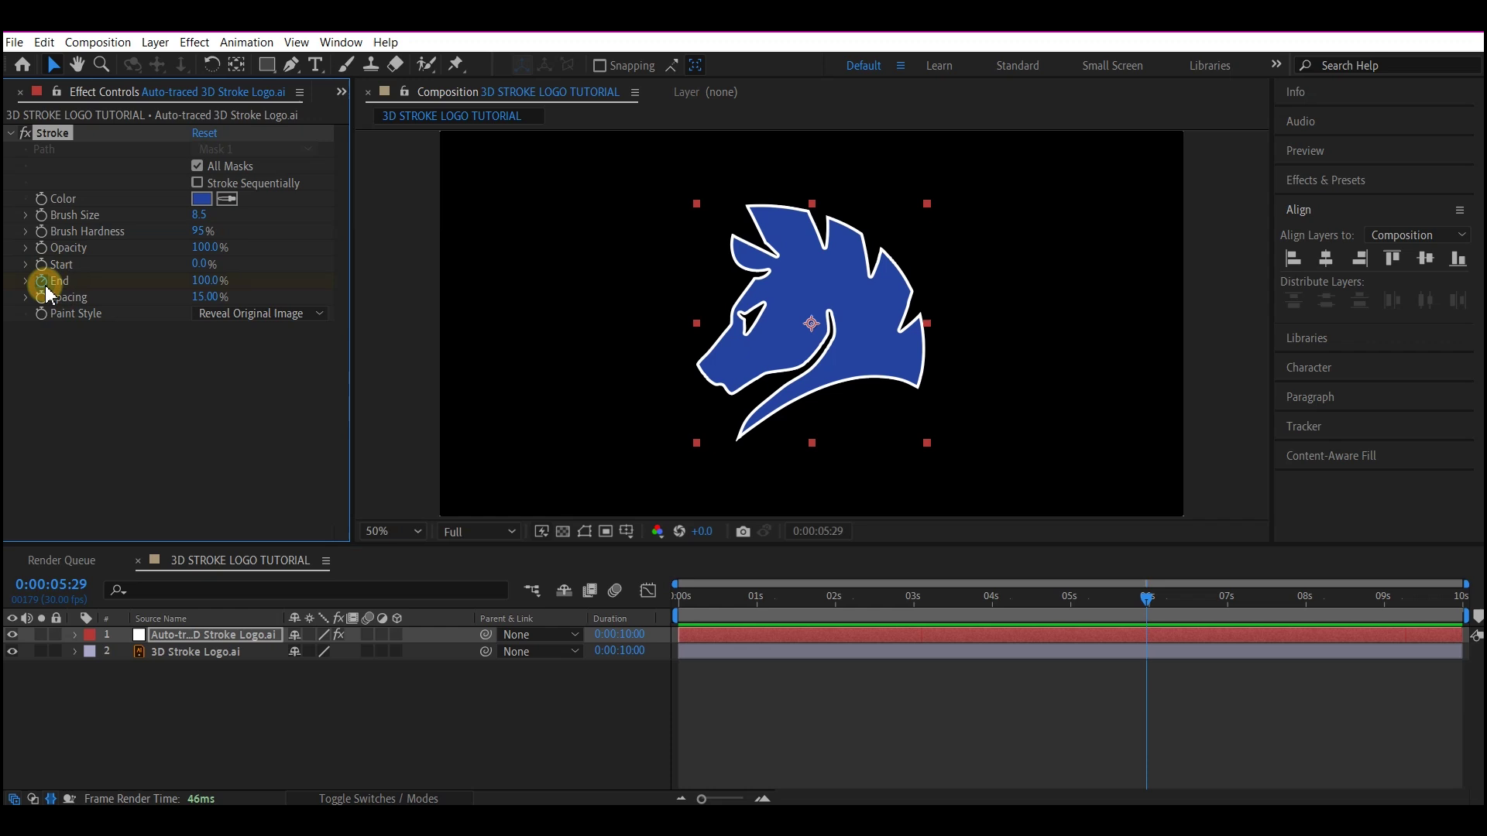
left_click_drag(699, 598, 648, 598)
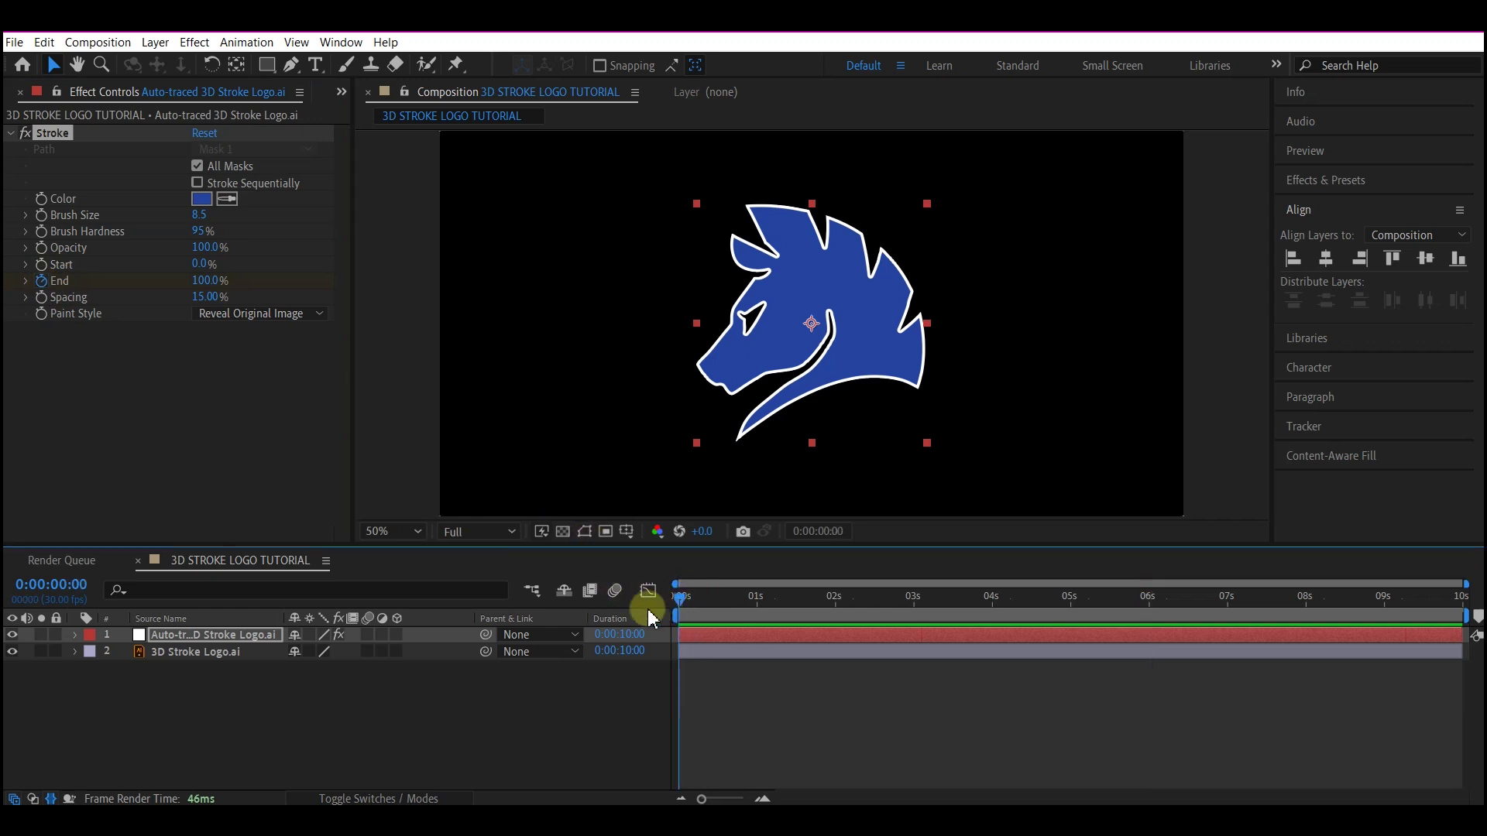
left_click(205, 282)
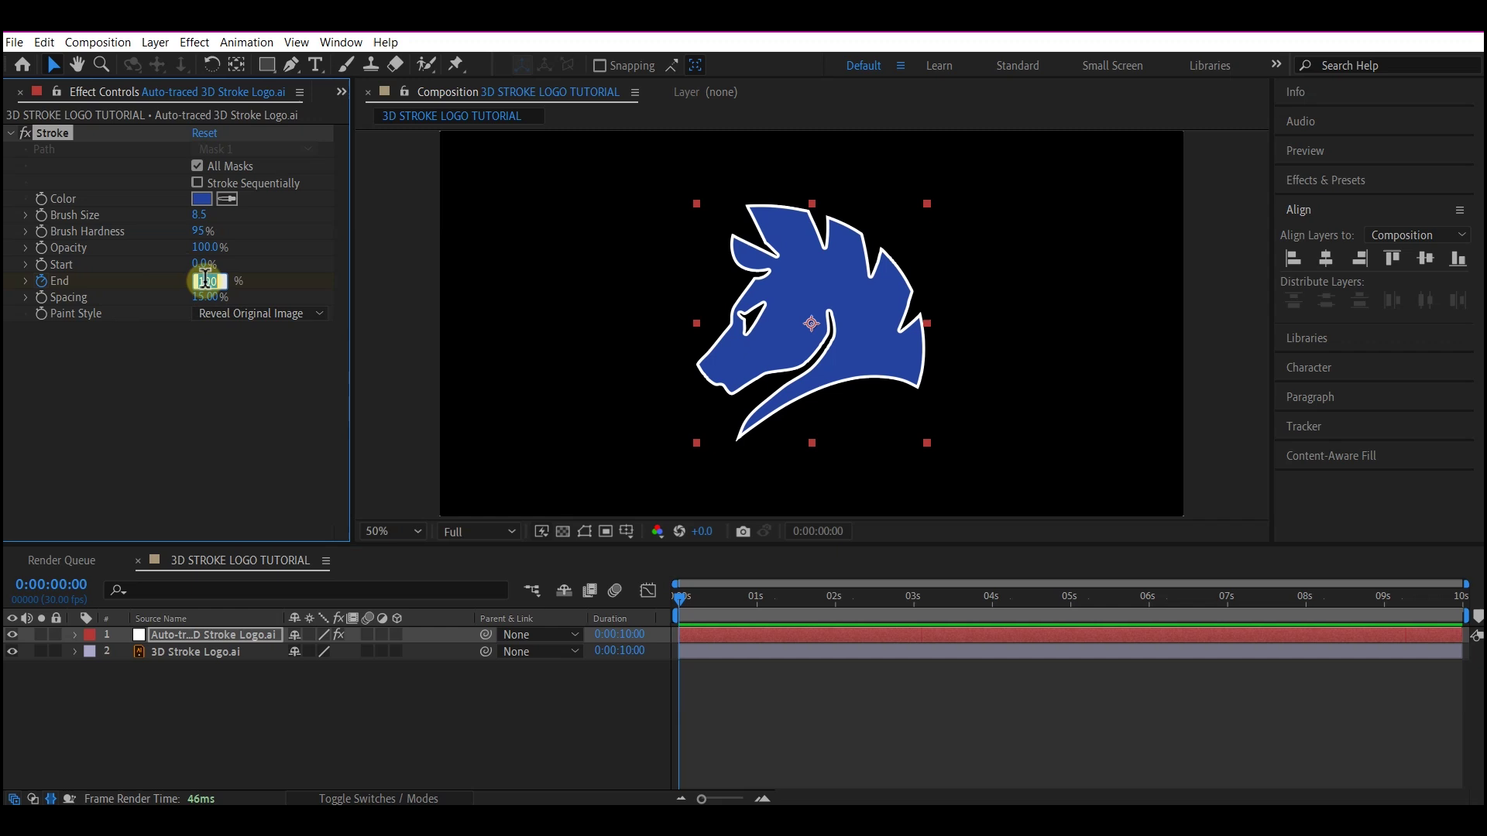
type("0")
key("Return")
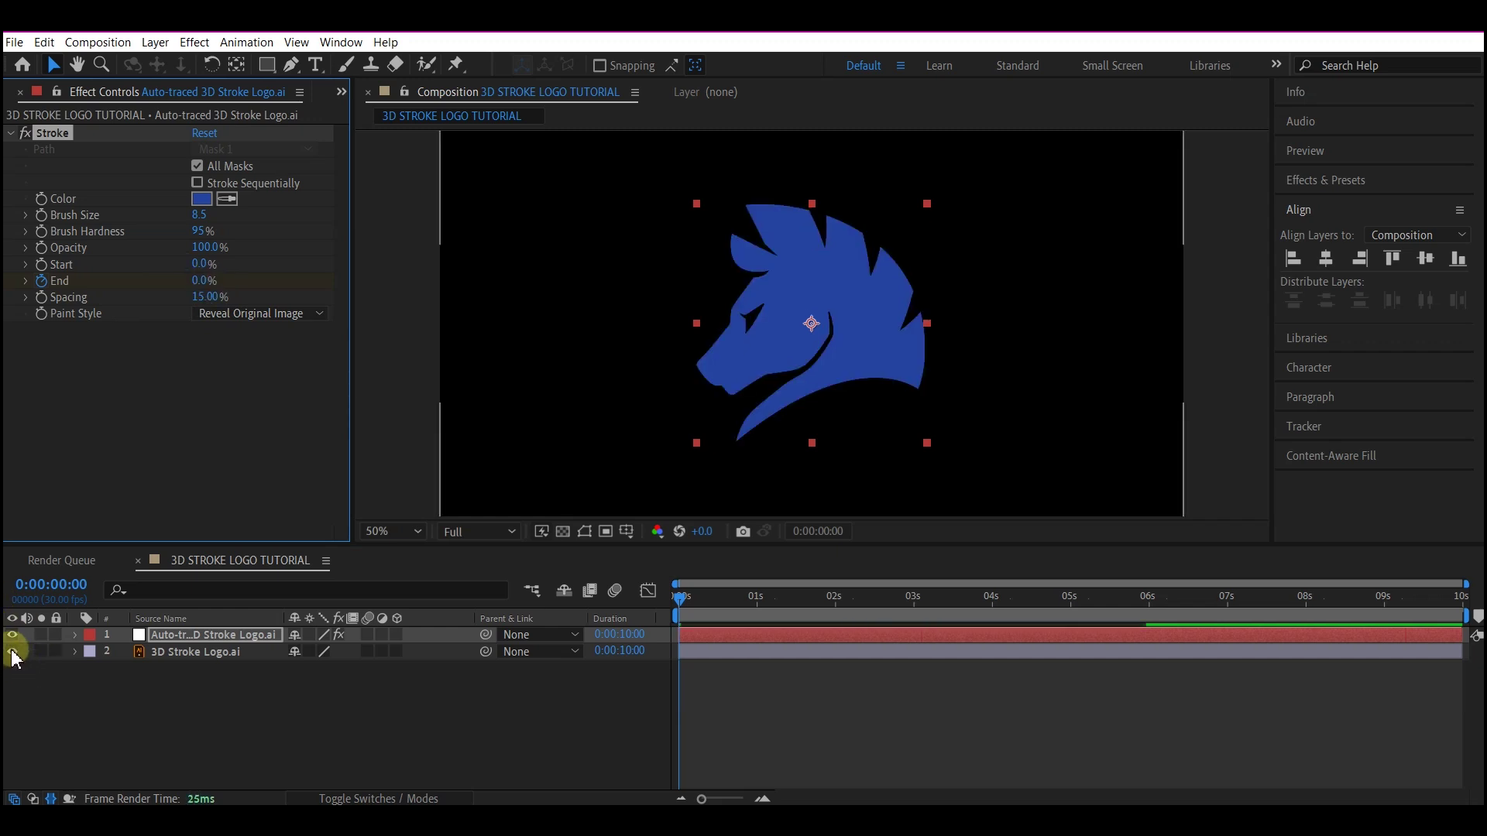
Hide the original logo layer and scrub ahead to preview the outline drawing on
left_click(14, 657)
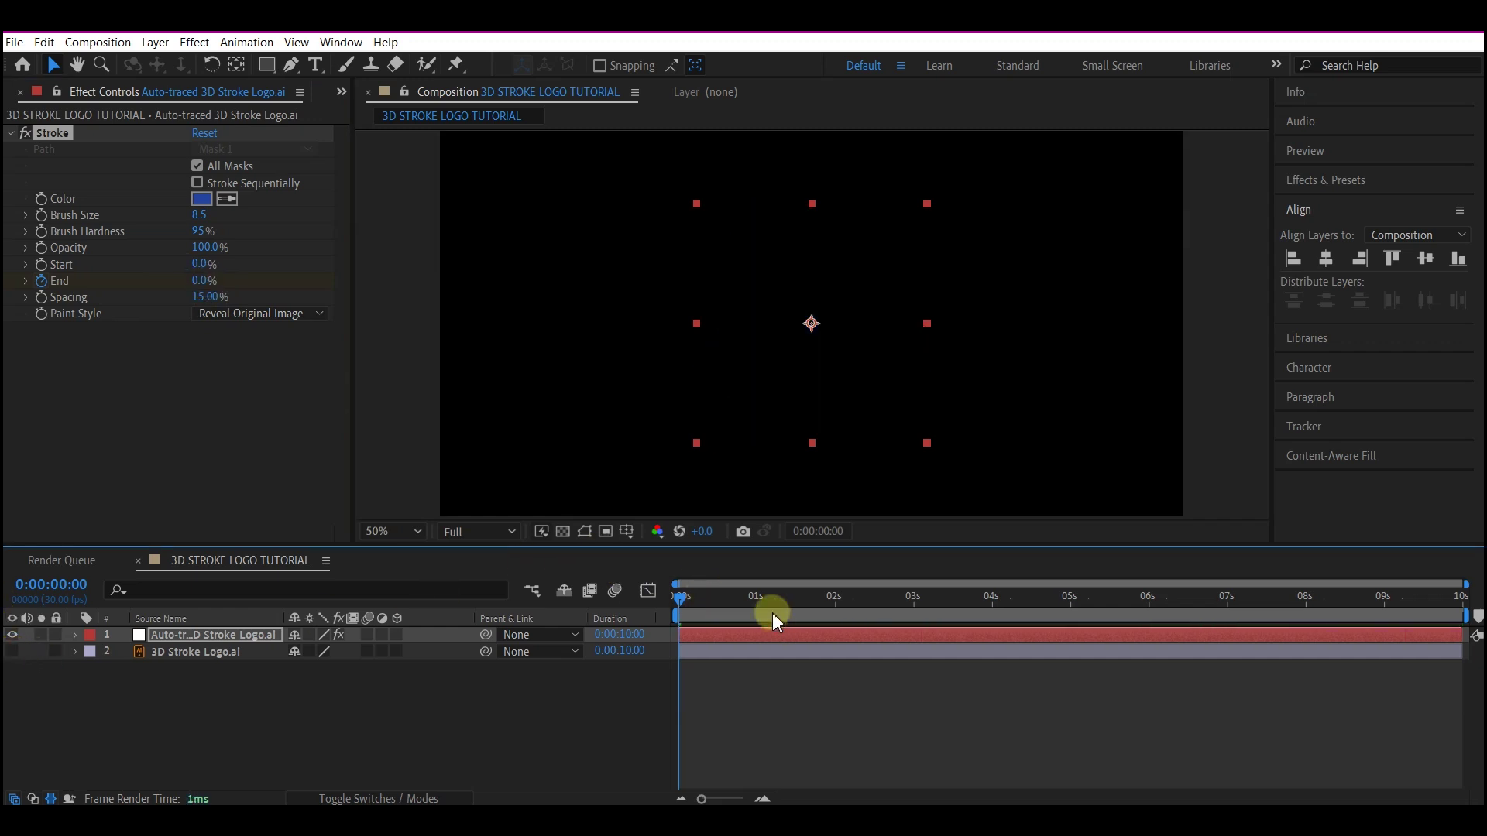
mouse_move(695, 593)
left_mouse_down()
mouse_move(875, 627)
mouse_move(977, 625)
mouse_move(682, 626)
mouse_move(917, 626)
left_mouse_up()
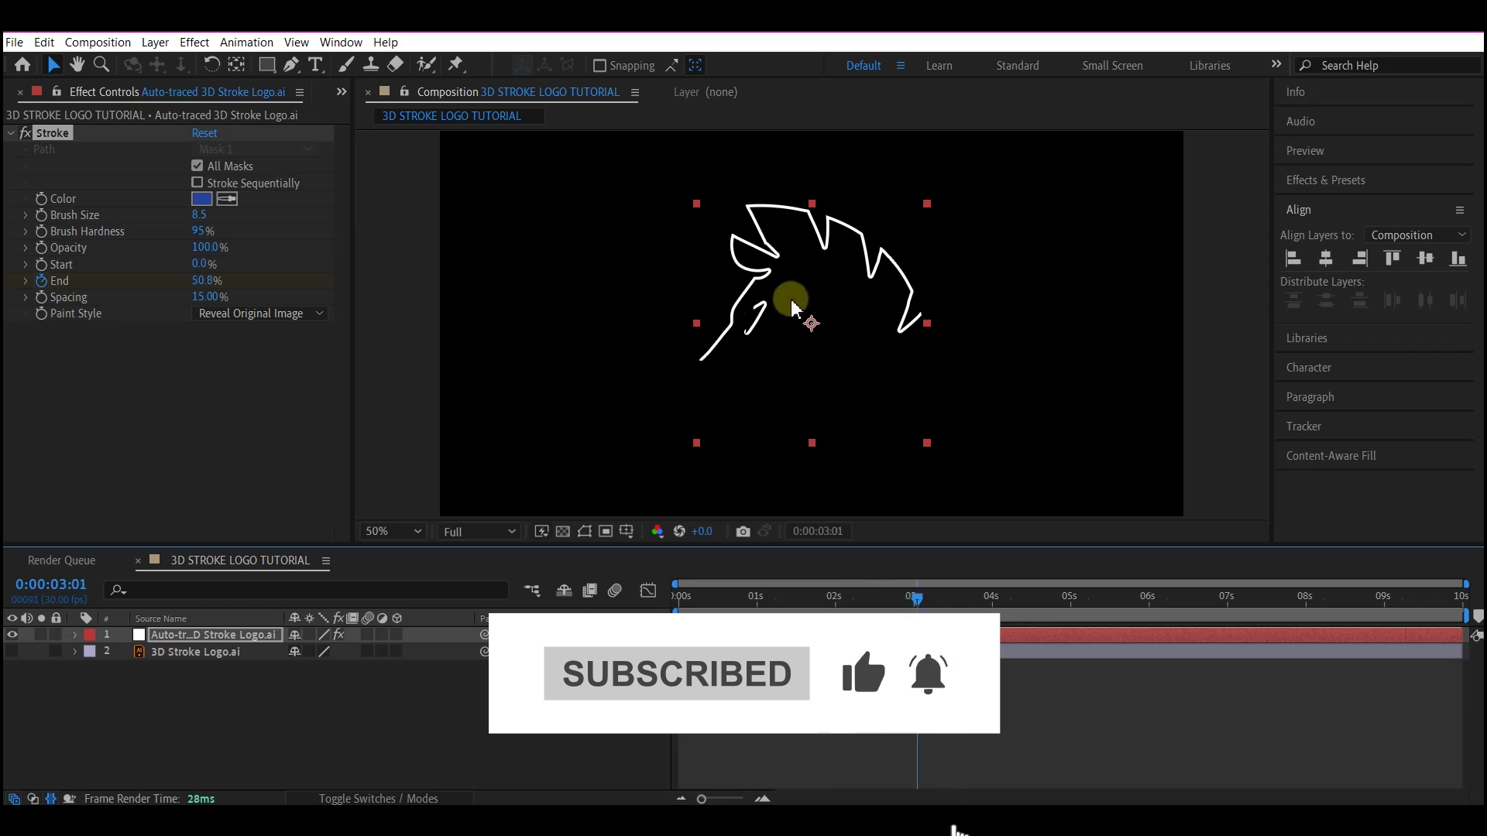
key("period")
key("comma")
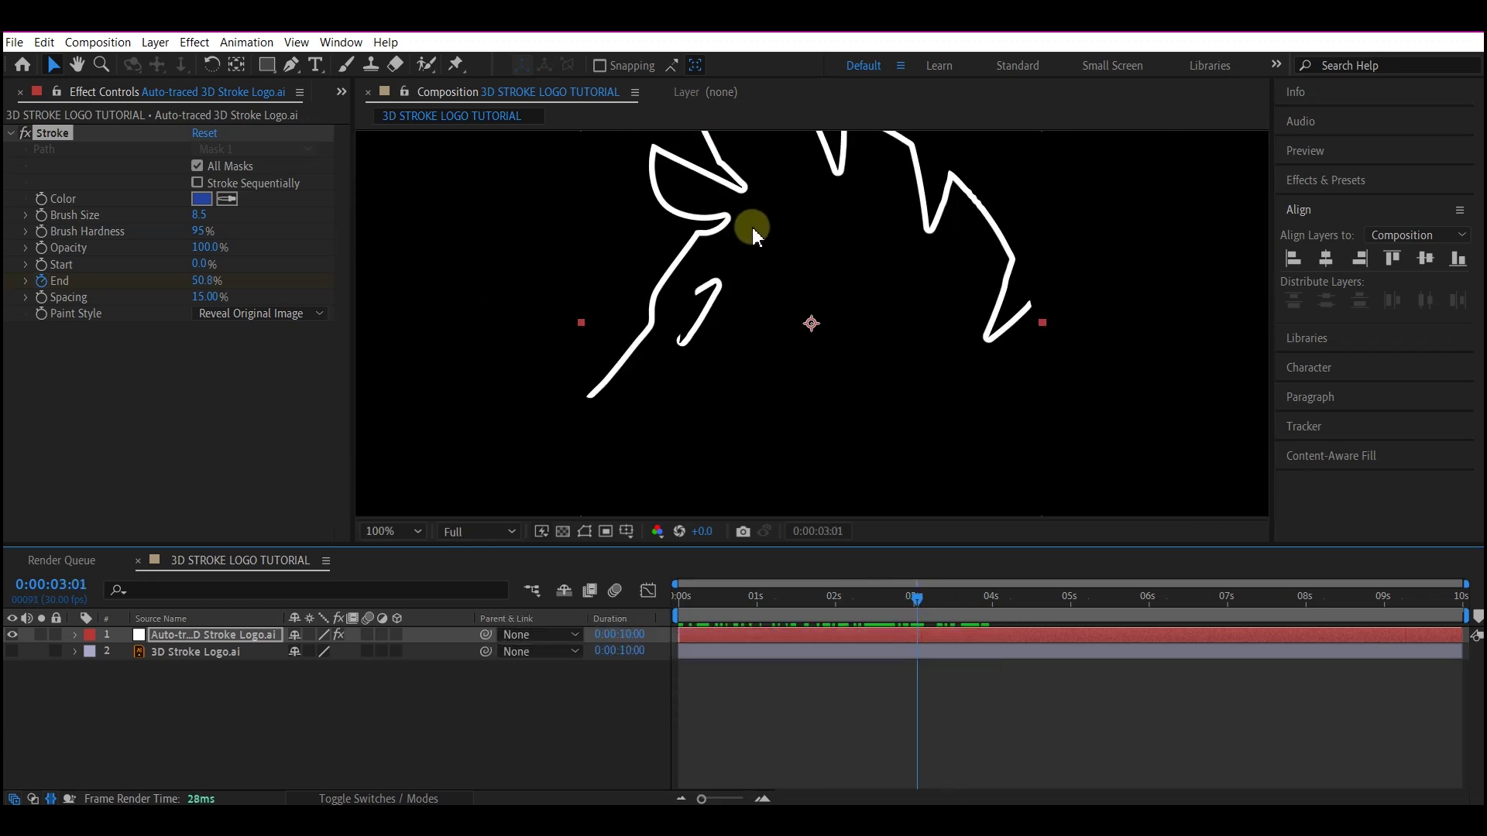
key("h")
mouse_move(746, 166)
left_mouse_down()
mouse_move(724, 292)
mouse_move(743, 318)
mouse_move(757, 276)
left_mouse_up()
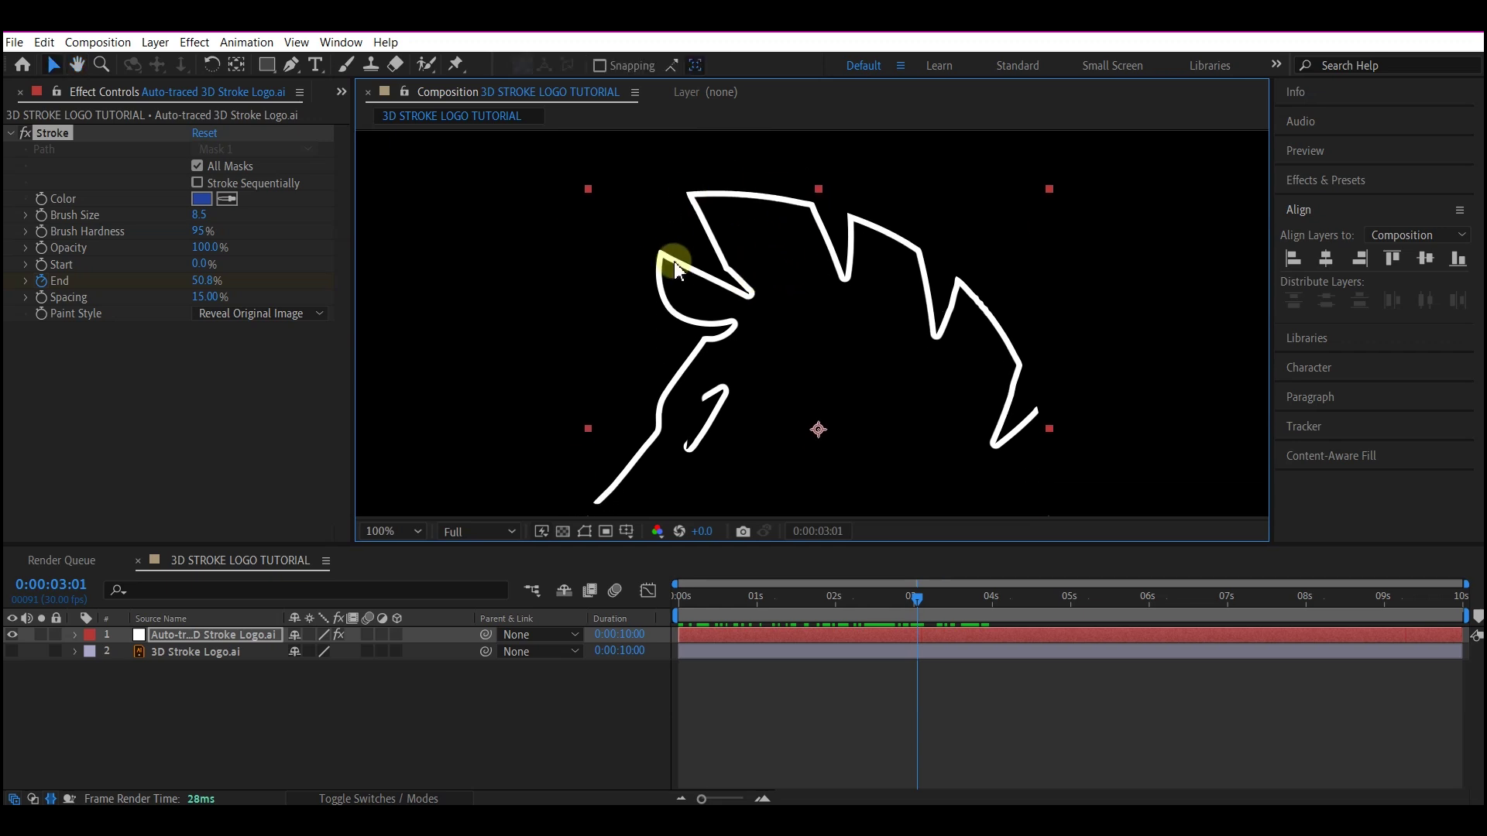
key("v")
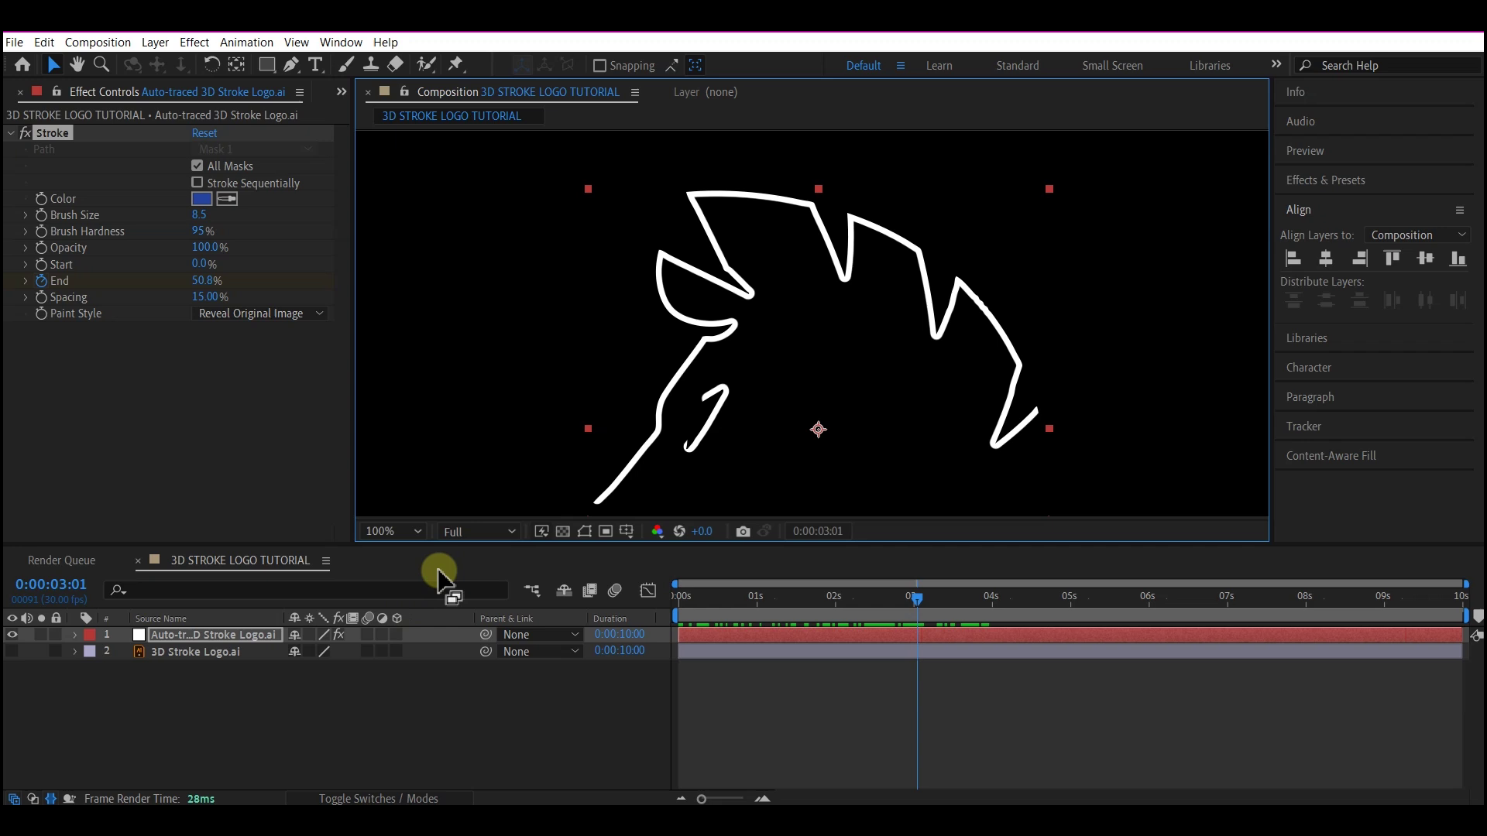
Show the mask paths, zoom in, and go to 0:00:01:21
left_click(584, 532)
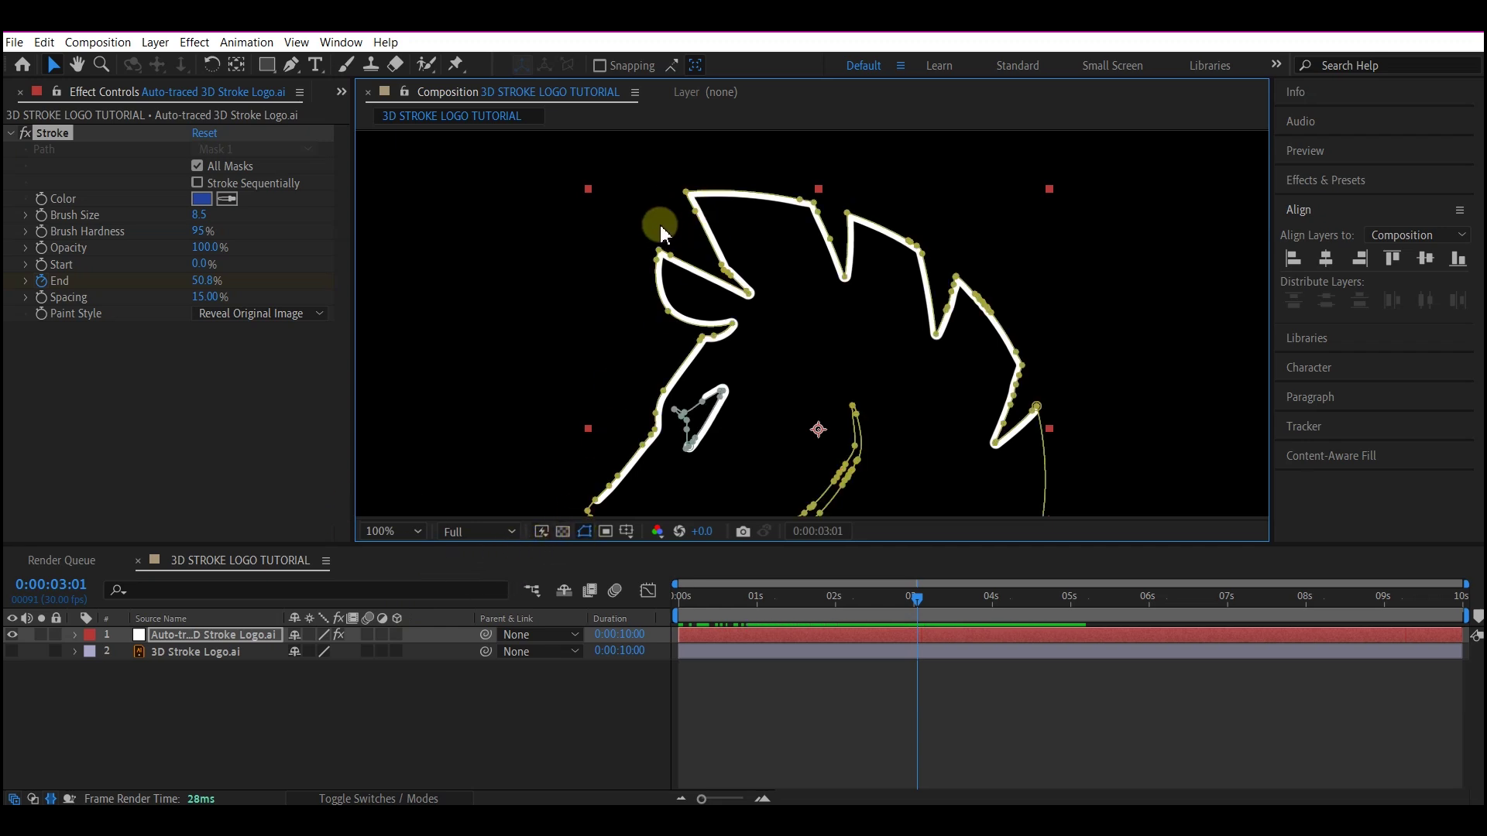
left_click(721, 269)
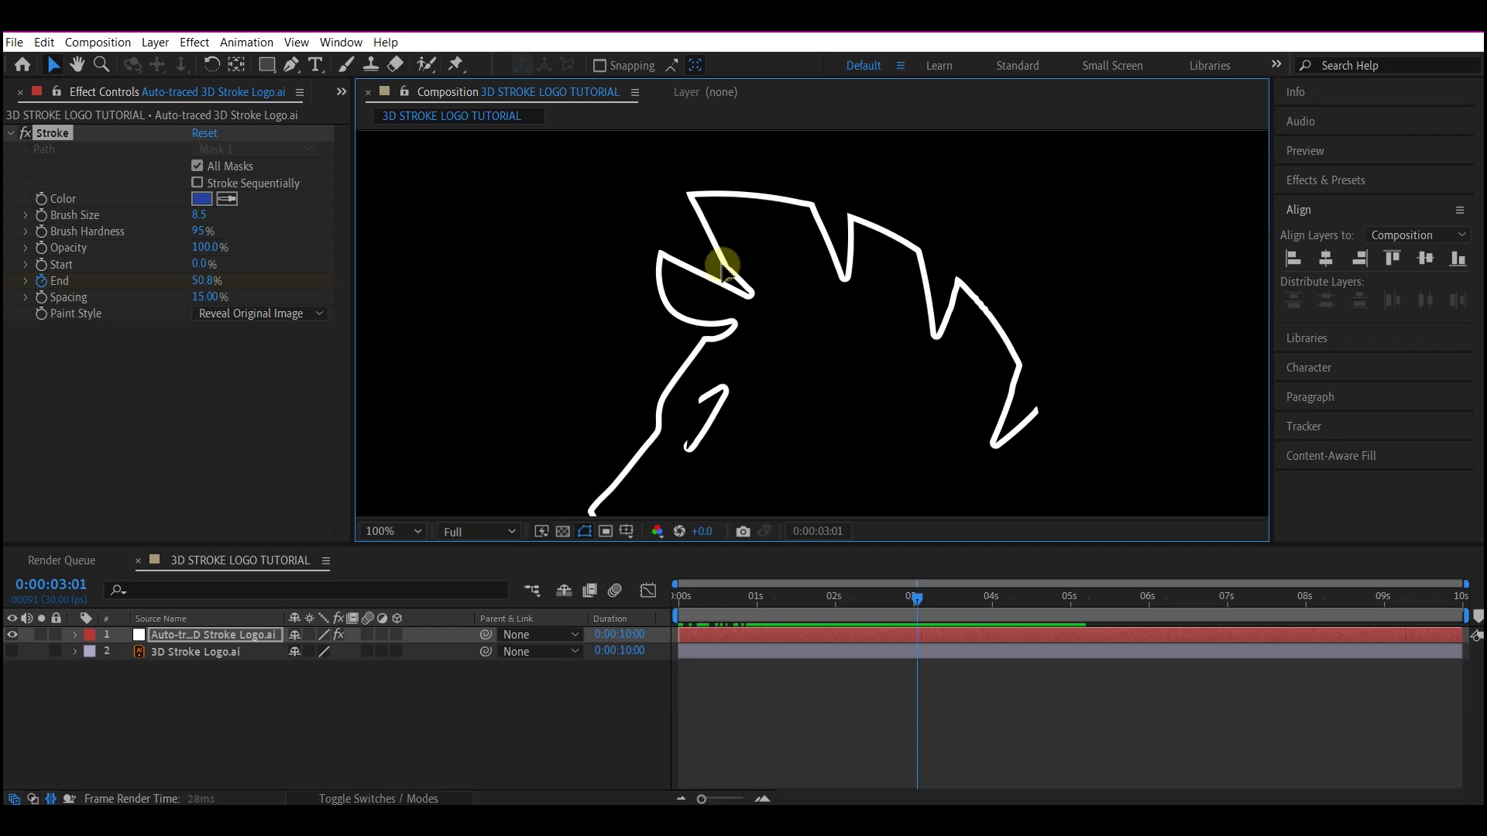
scroll(724, 272, "up", 4)
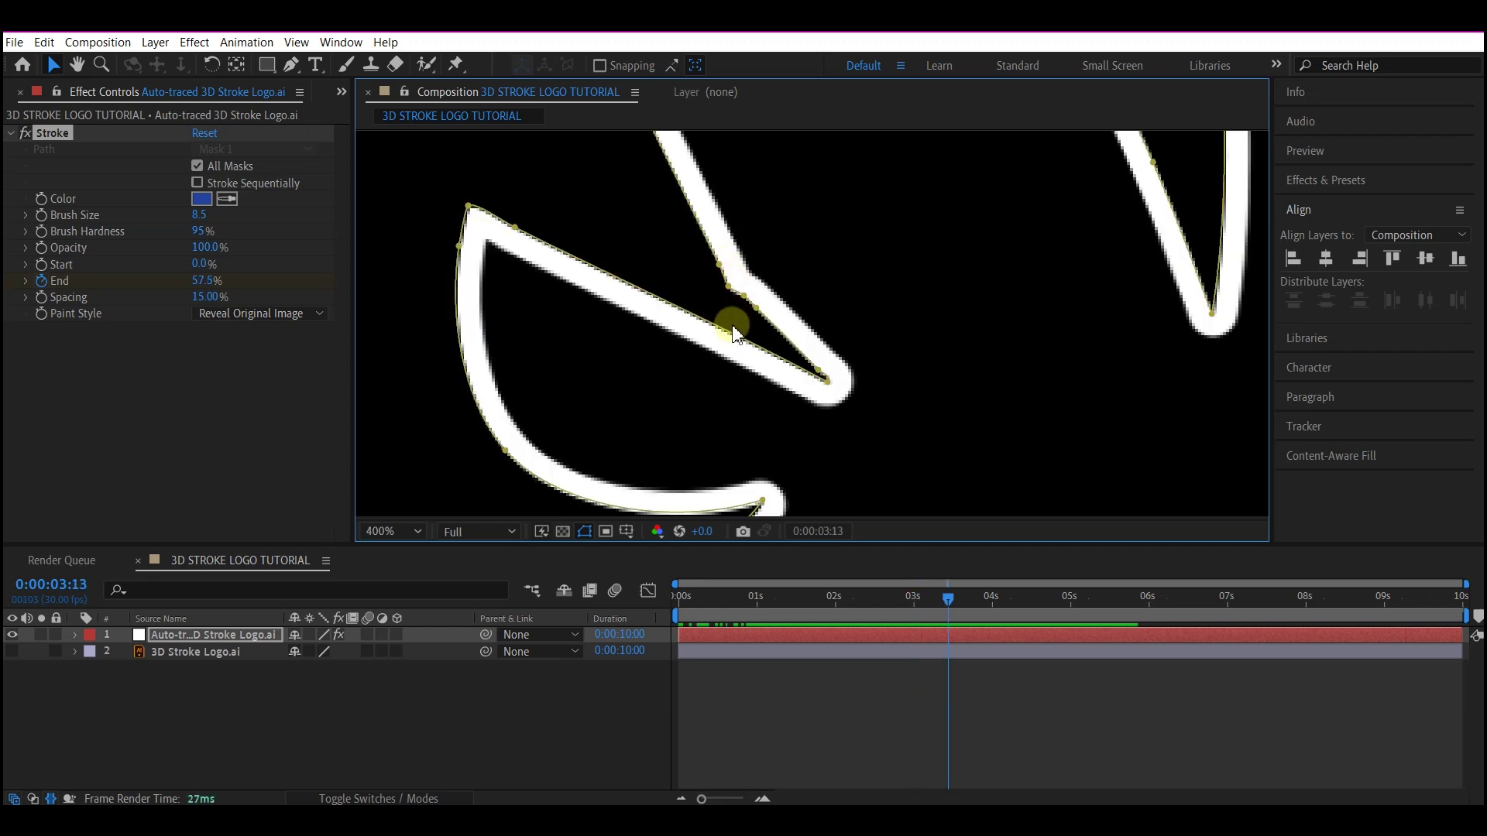
left_click(811, 597)
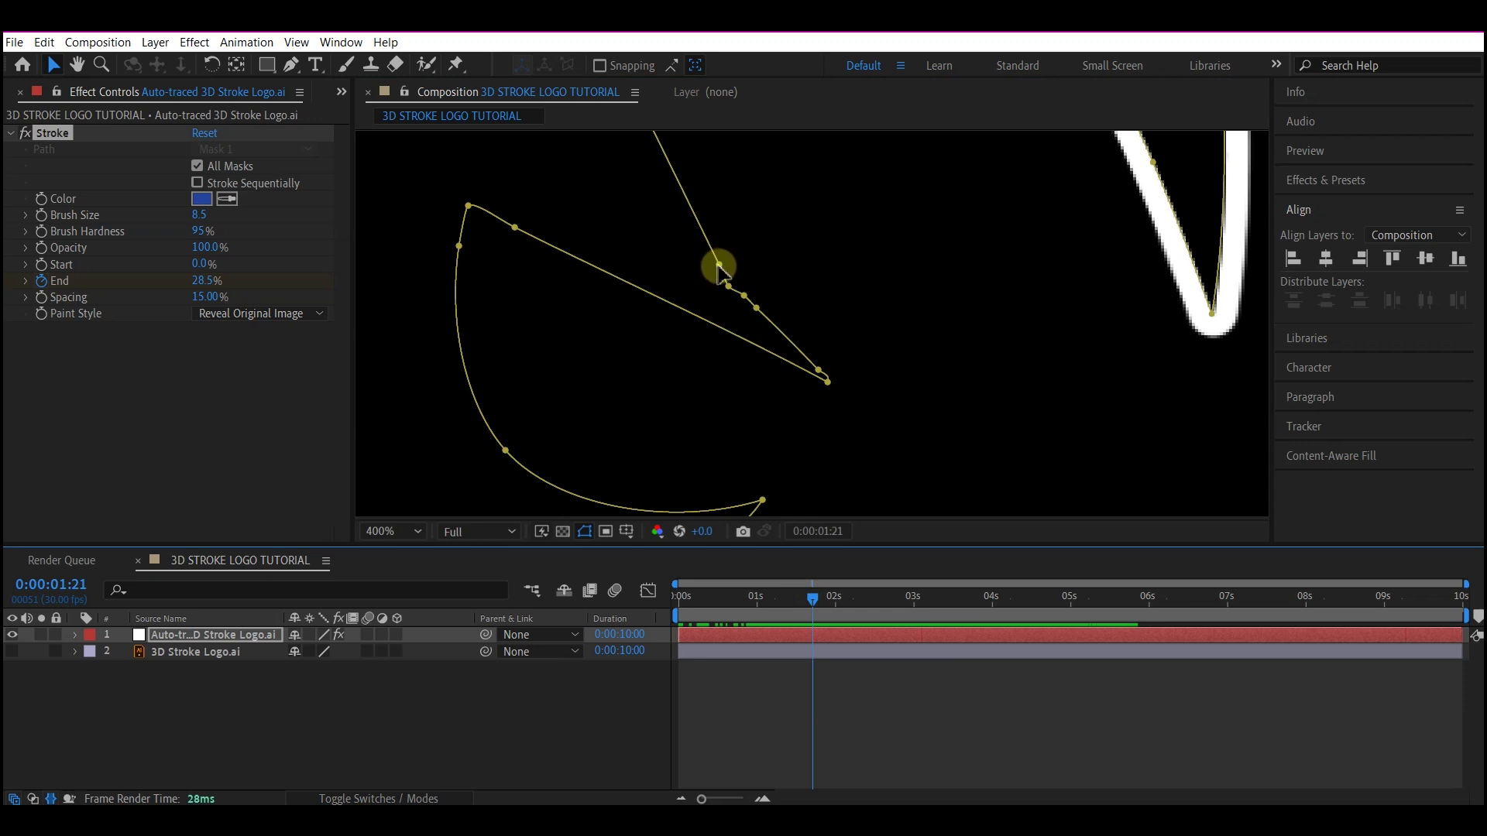
Set the upper-left vertex as the mask path's first vertex
left_click(719, 266)
right_click(719, 265)
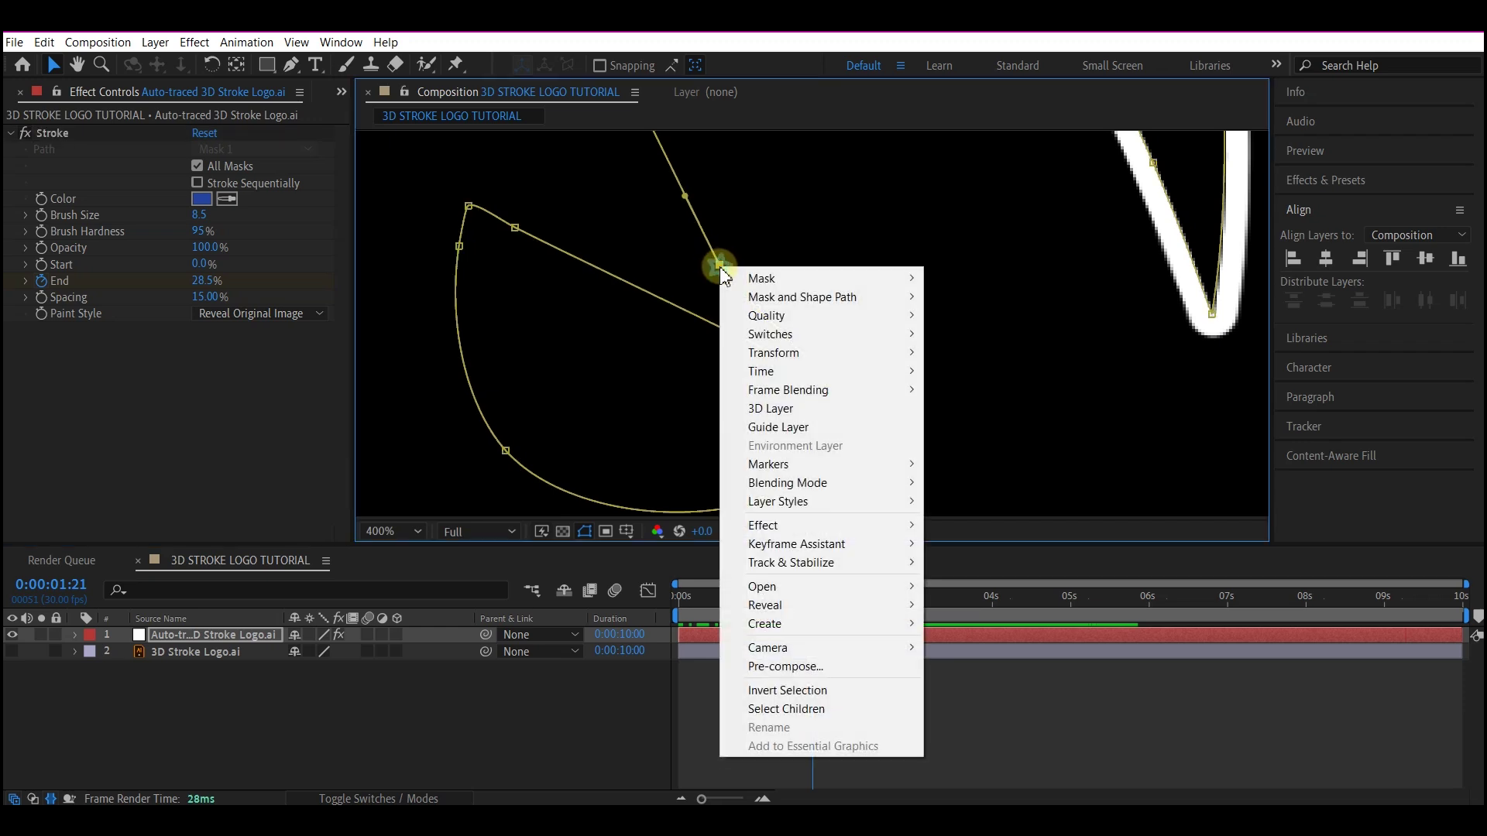
mouse_move(765, 301)
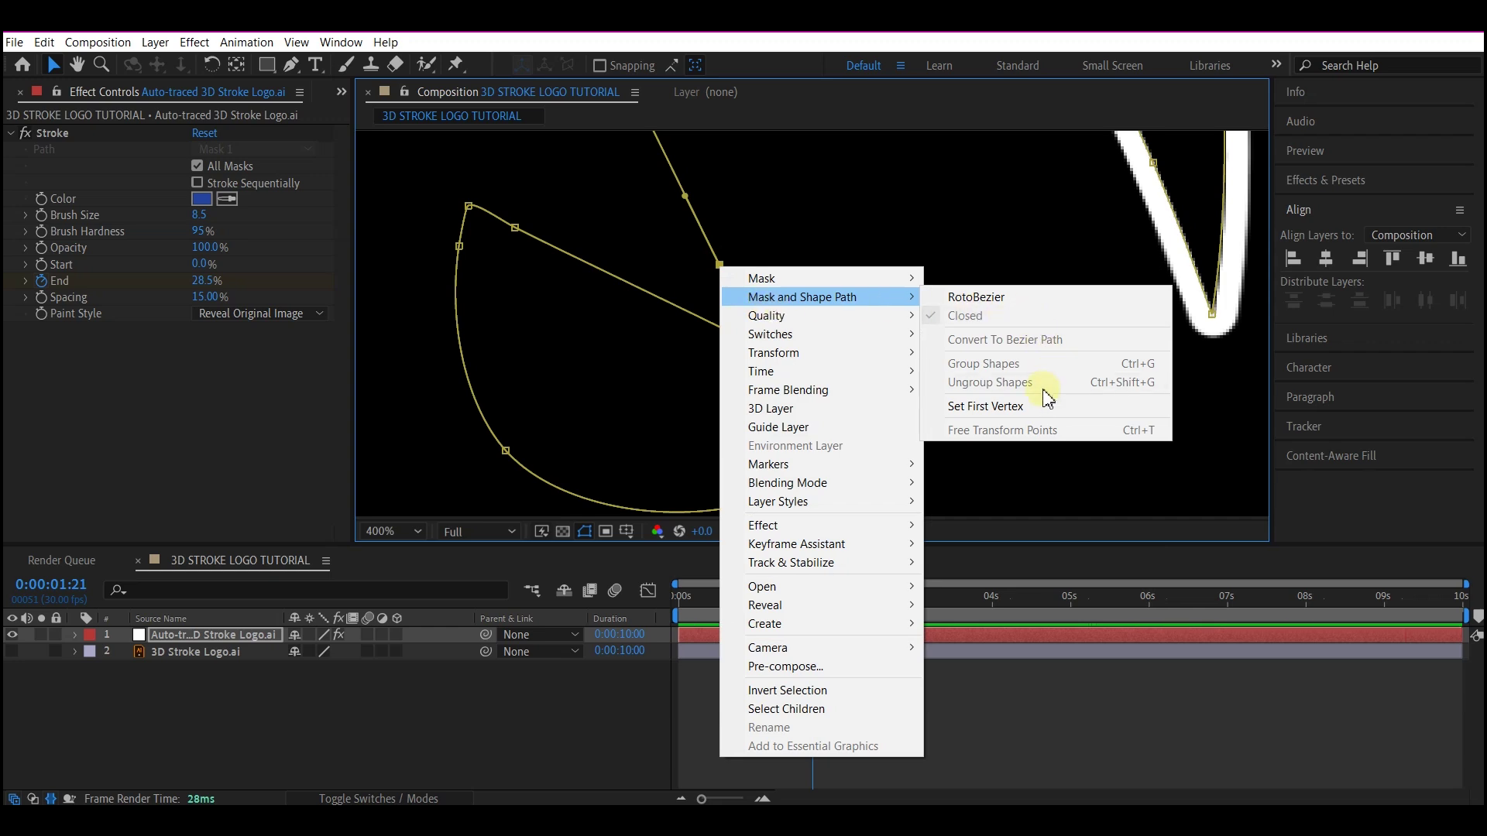
left_click(1009, 416)
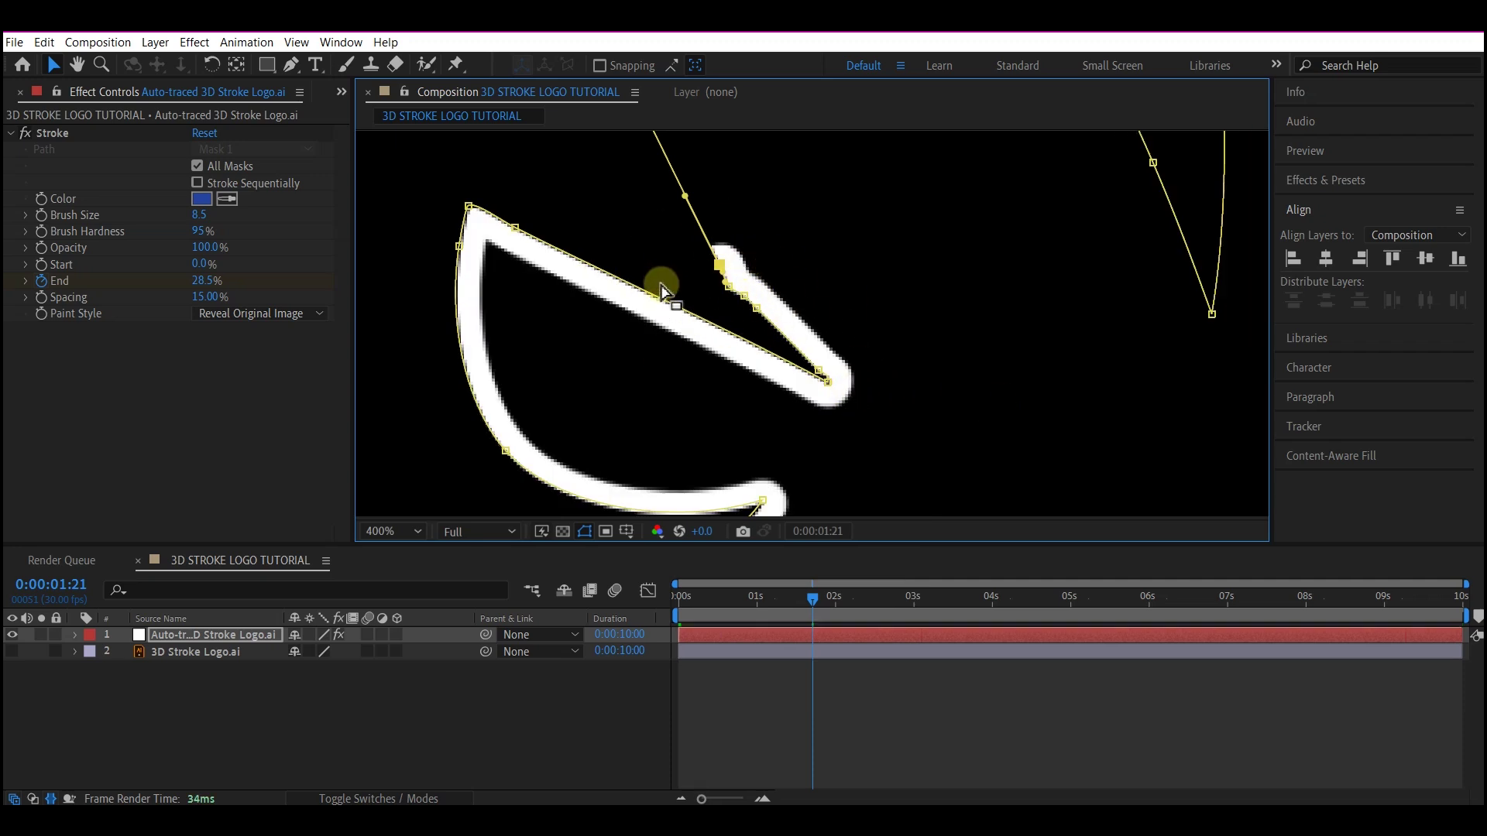
scroll(778, 309, "down", 4)
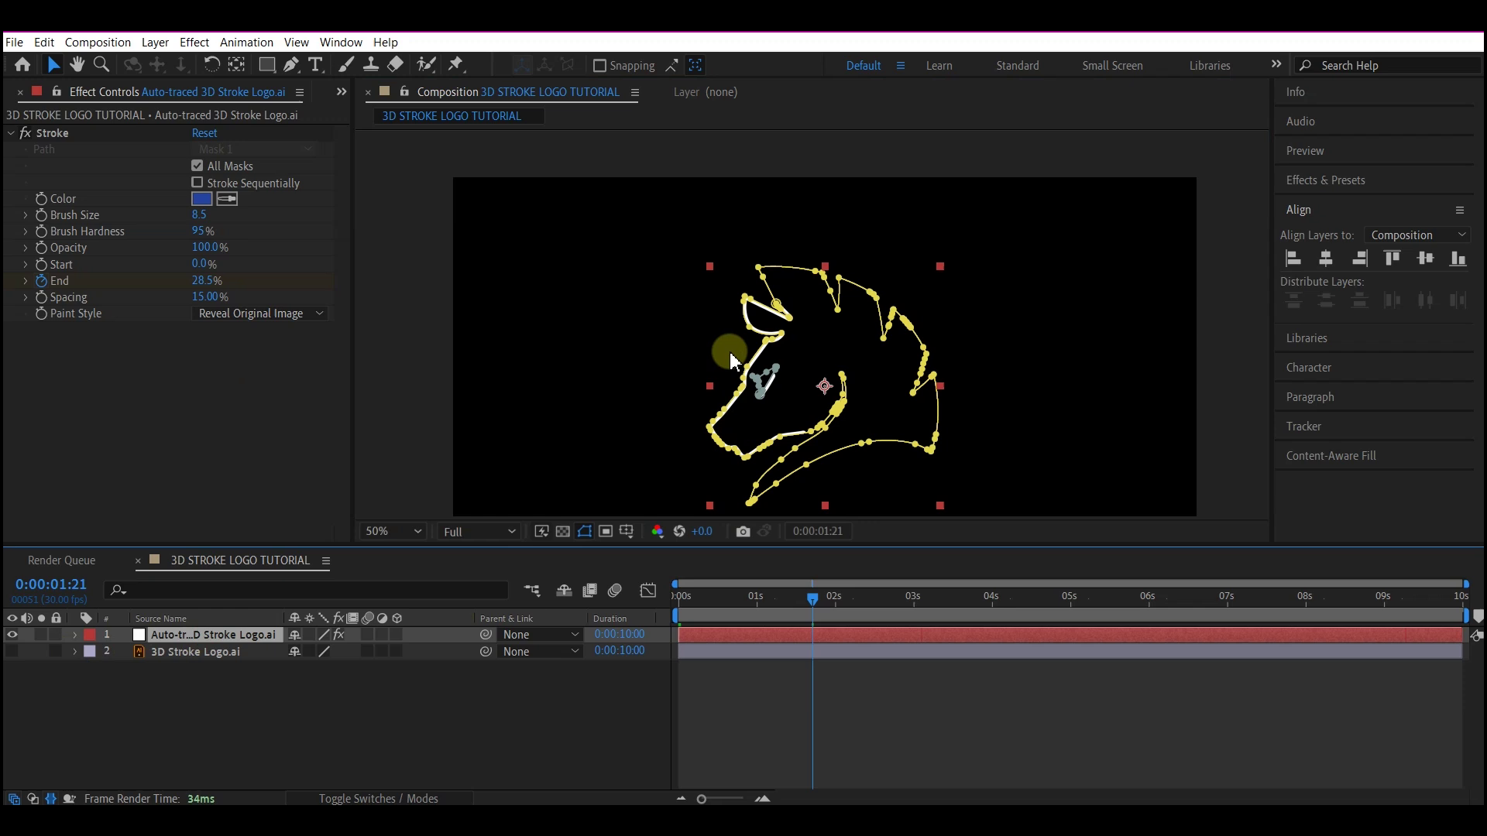
key("ctrl+space")
Add a Fill effect coloured with the stroke's blue, then select the stroke layer
type("fill")
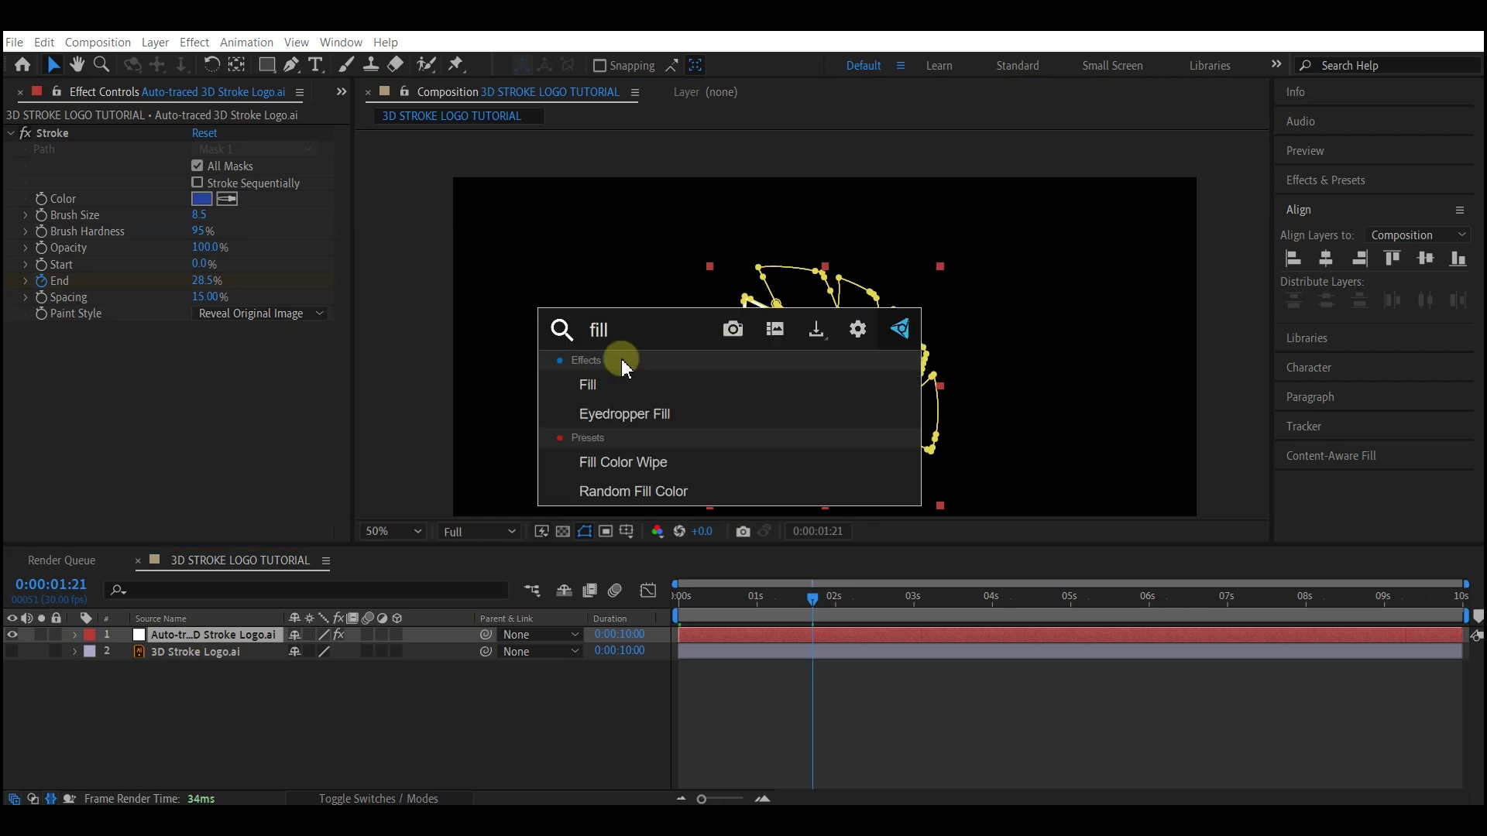
left_click(609, 385)
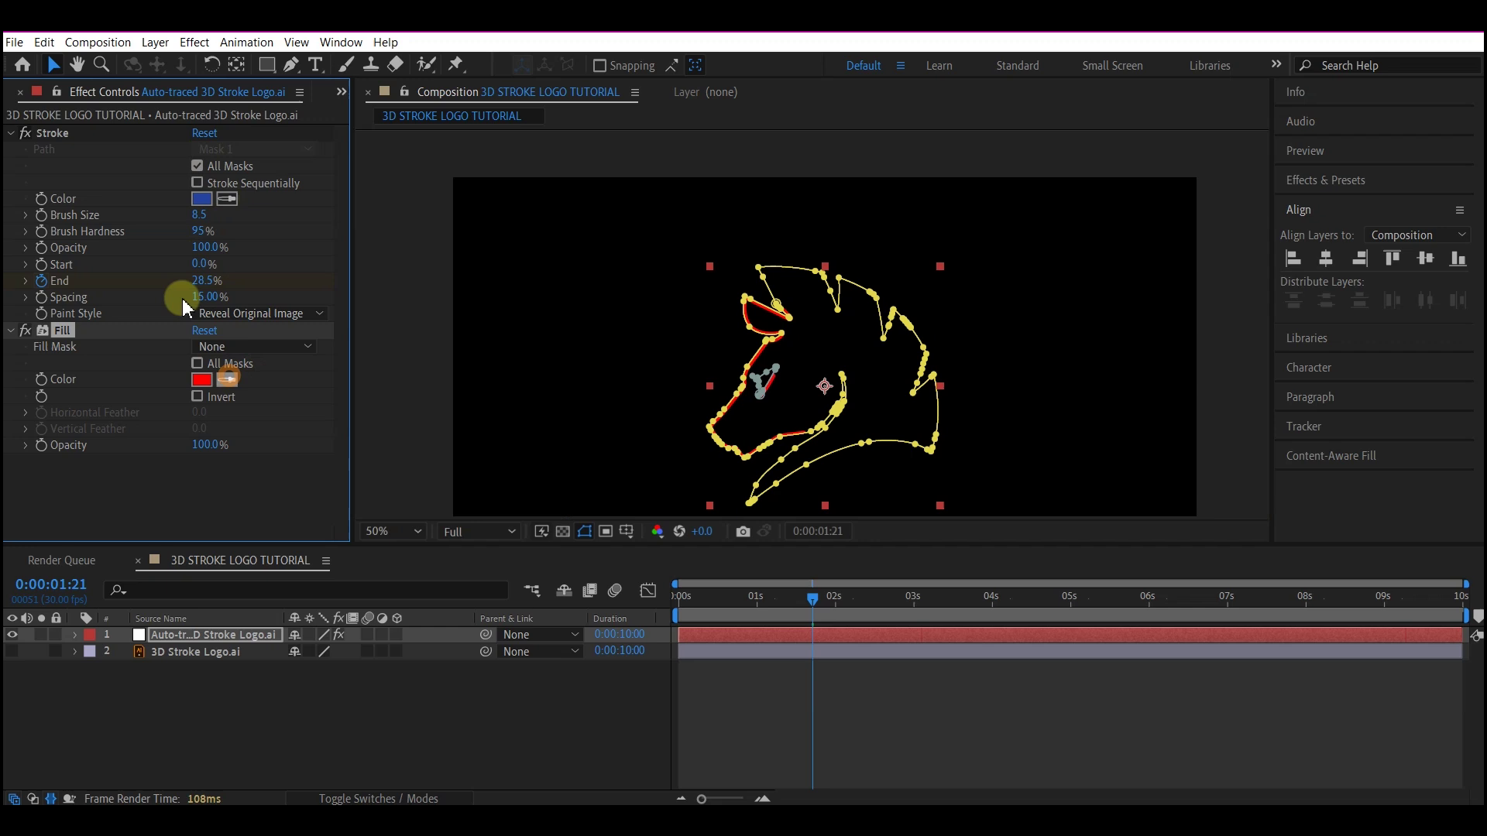
left_click(201, 199)
left_click(227, 379)
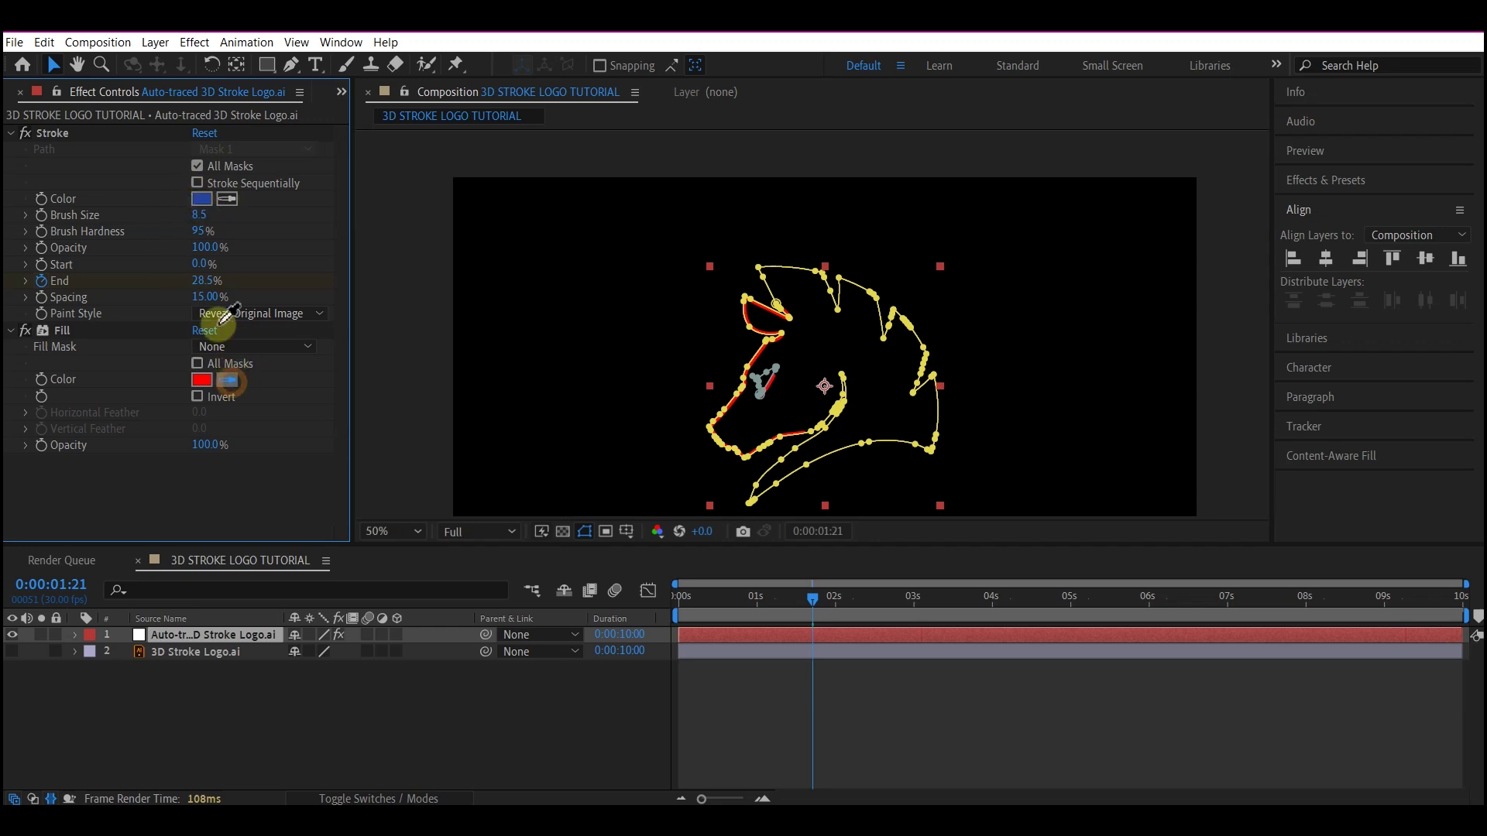
left_click(208, 191)
left_click(11, 133)
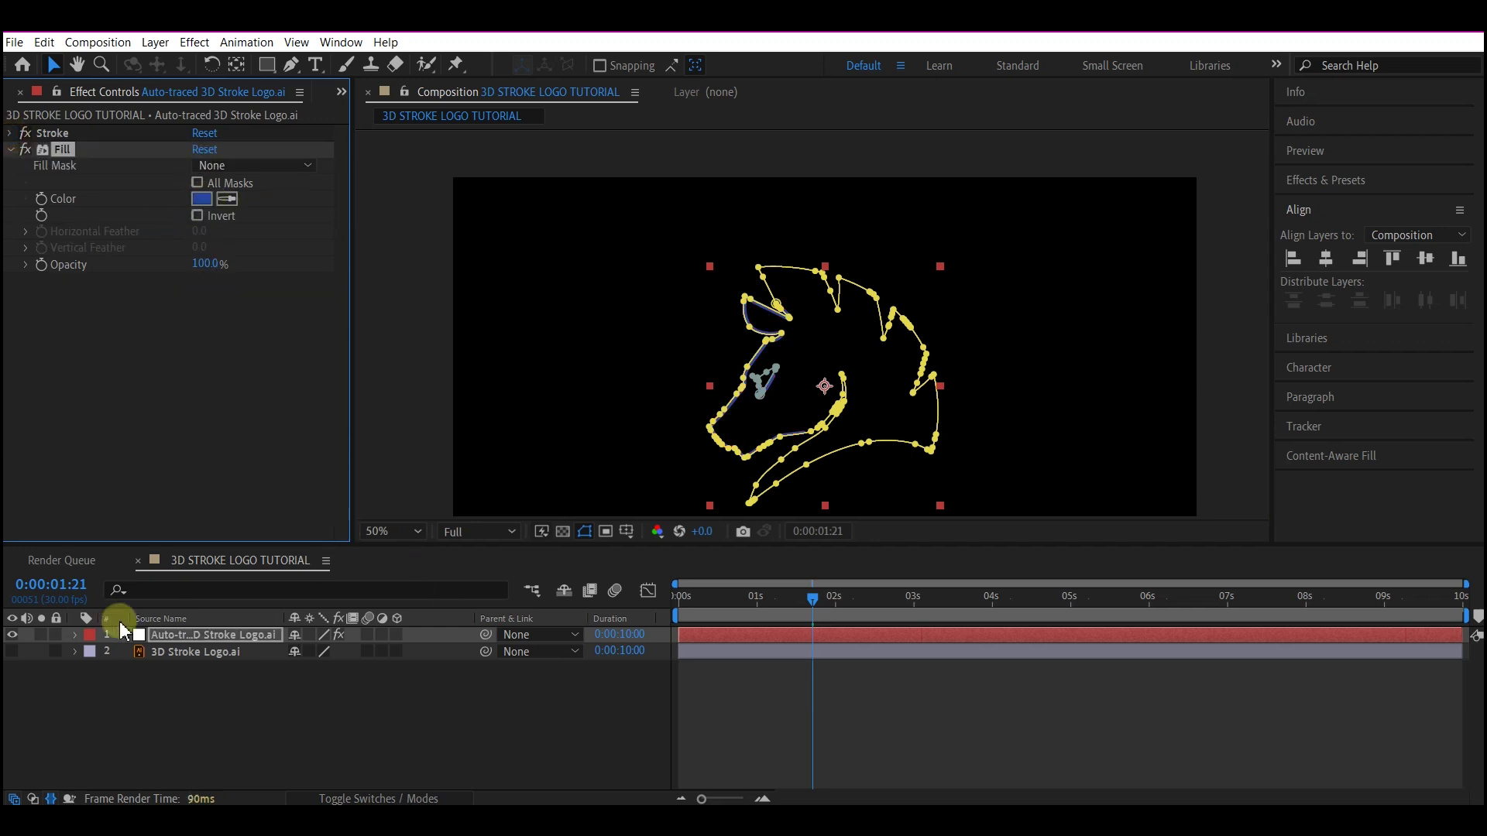
left_click(178, 637)
left_click(421, 638)
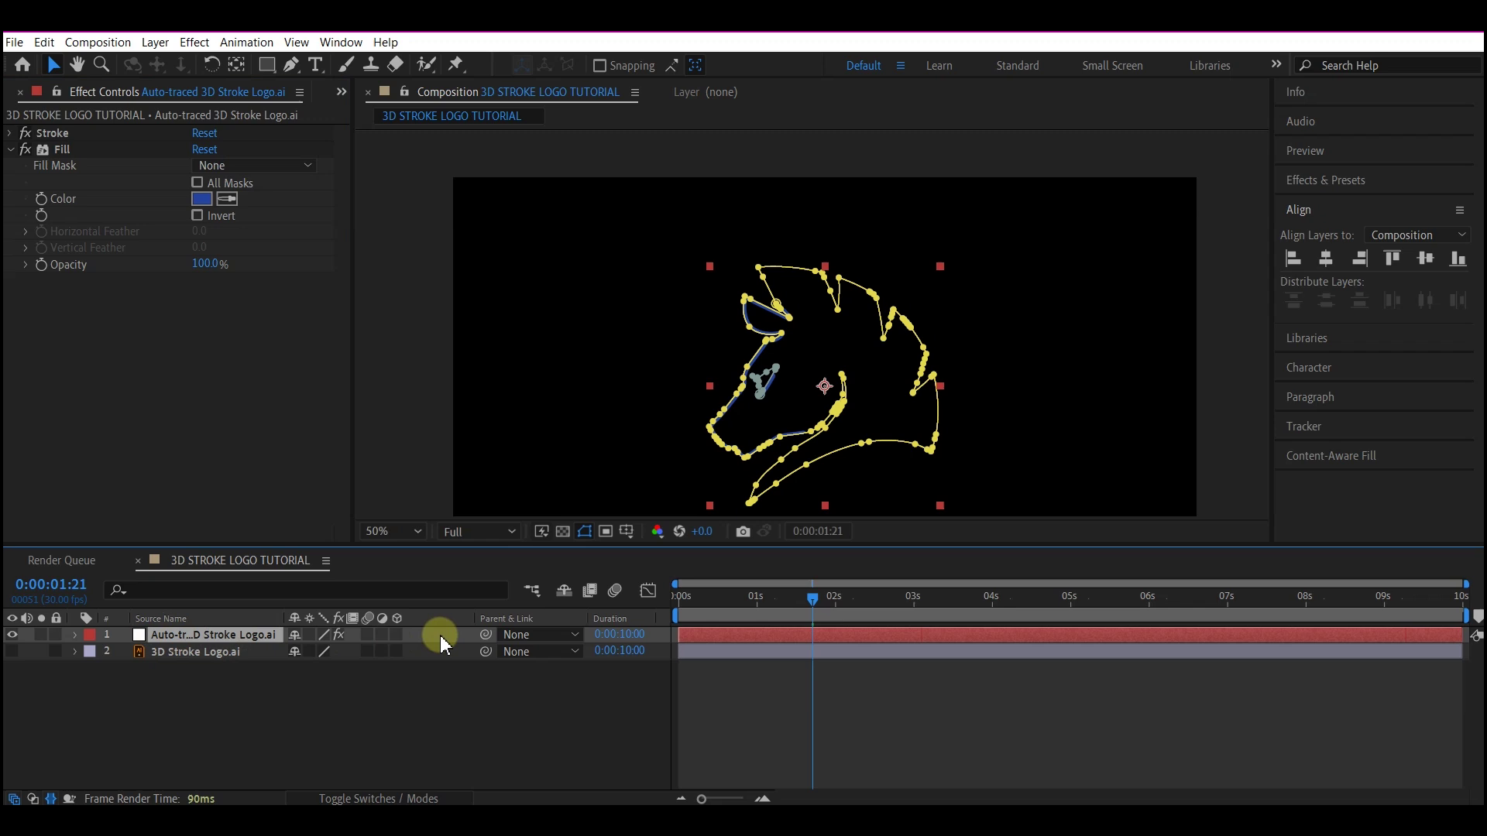
Pre-compose the traced layer, moving all attributes, into a precomp named 'strokes'
key("ctrl+shift+c")
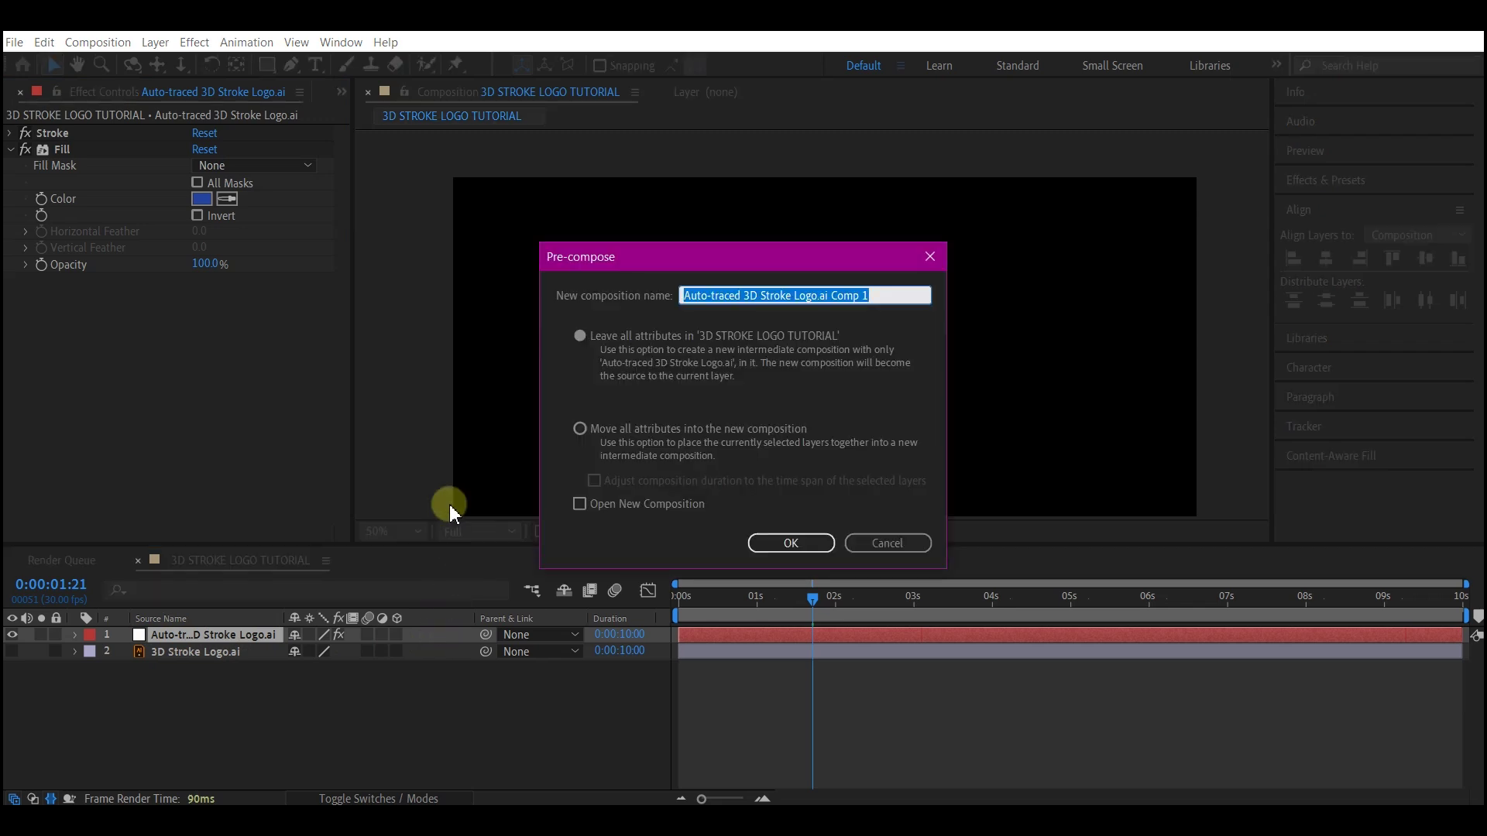
left_click(607, 441)
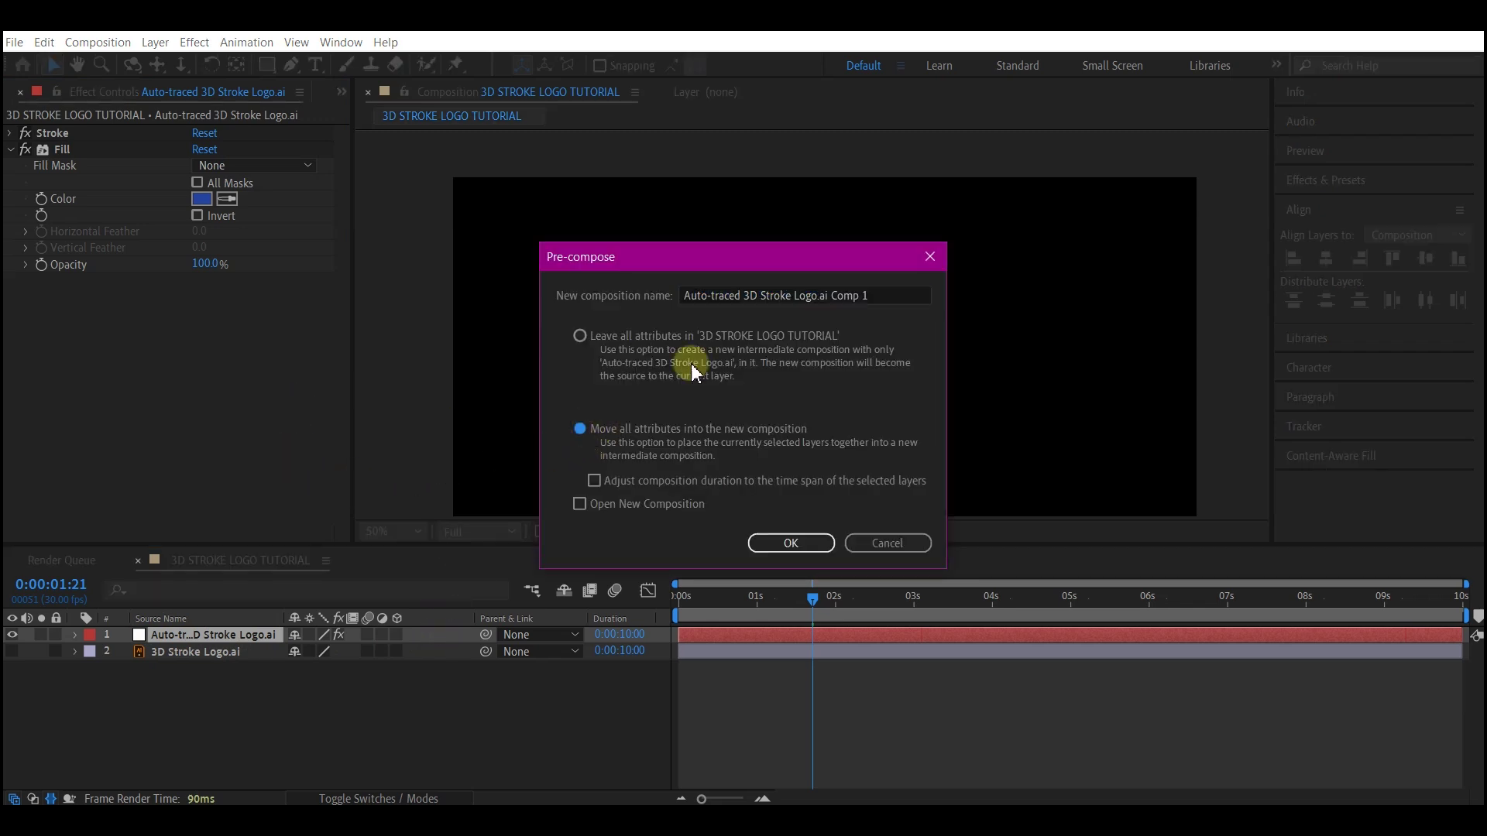
left_click(884, 288)
left_click_drag(884, 289, 602, 296)
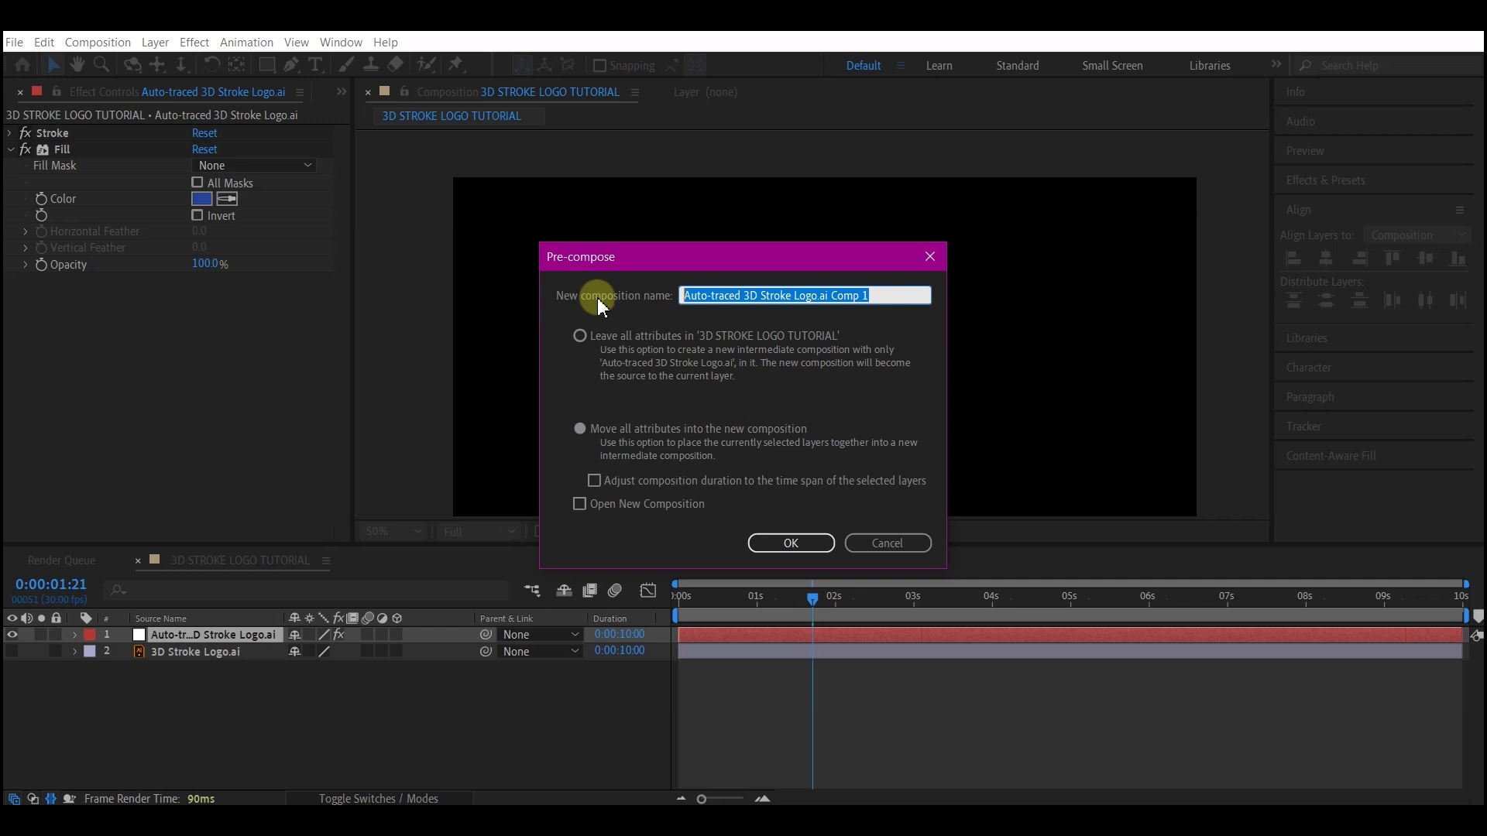
type("strokes")
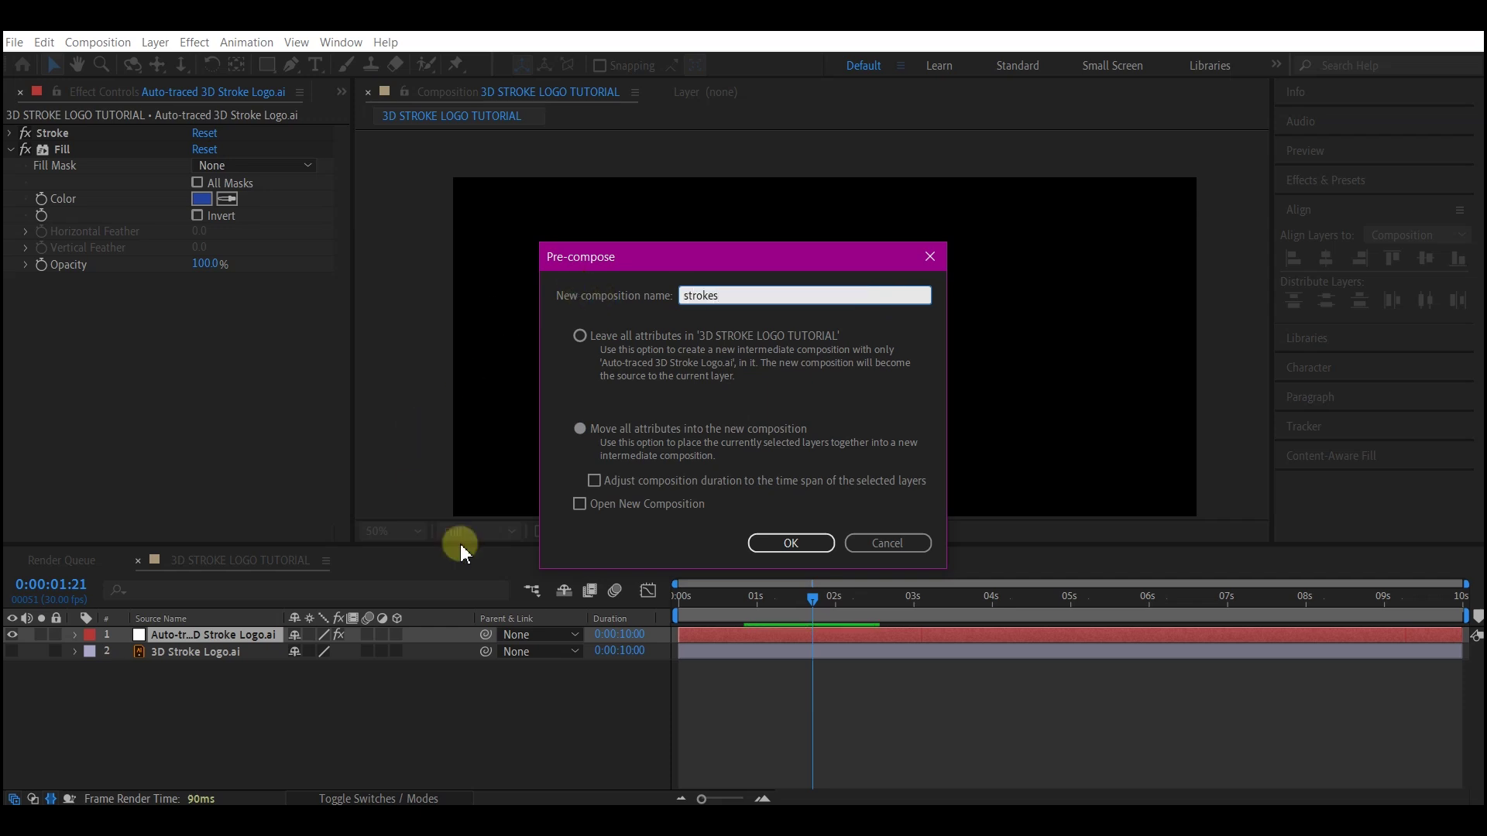
left_click(791, 543)
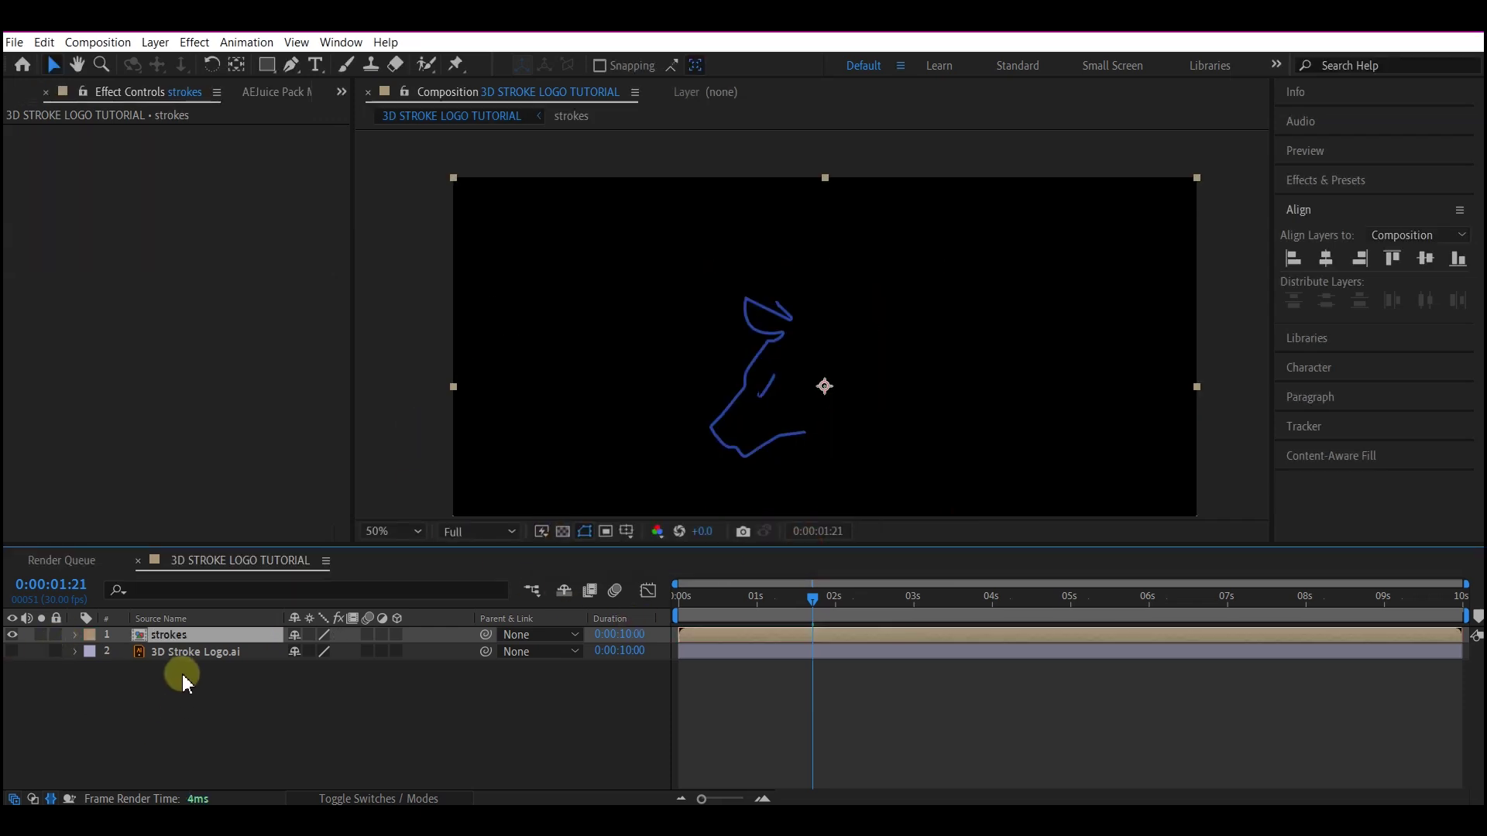
Pre-compose the original logo layer as 'finalLogo' and hide it
left_click(193, 660)
left_click(12, 651)
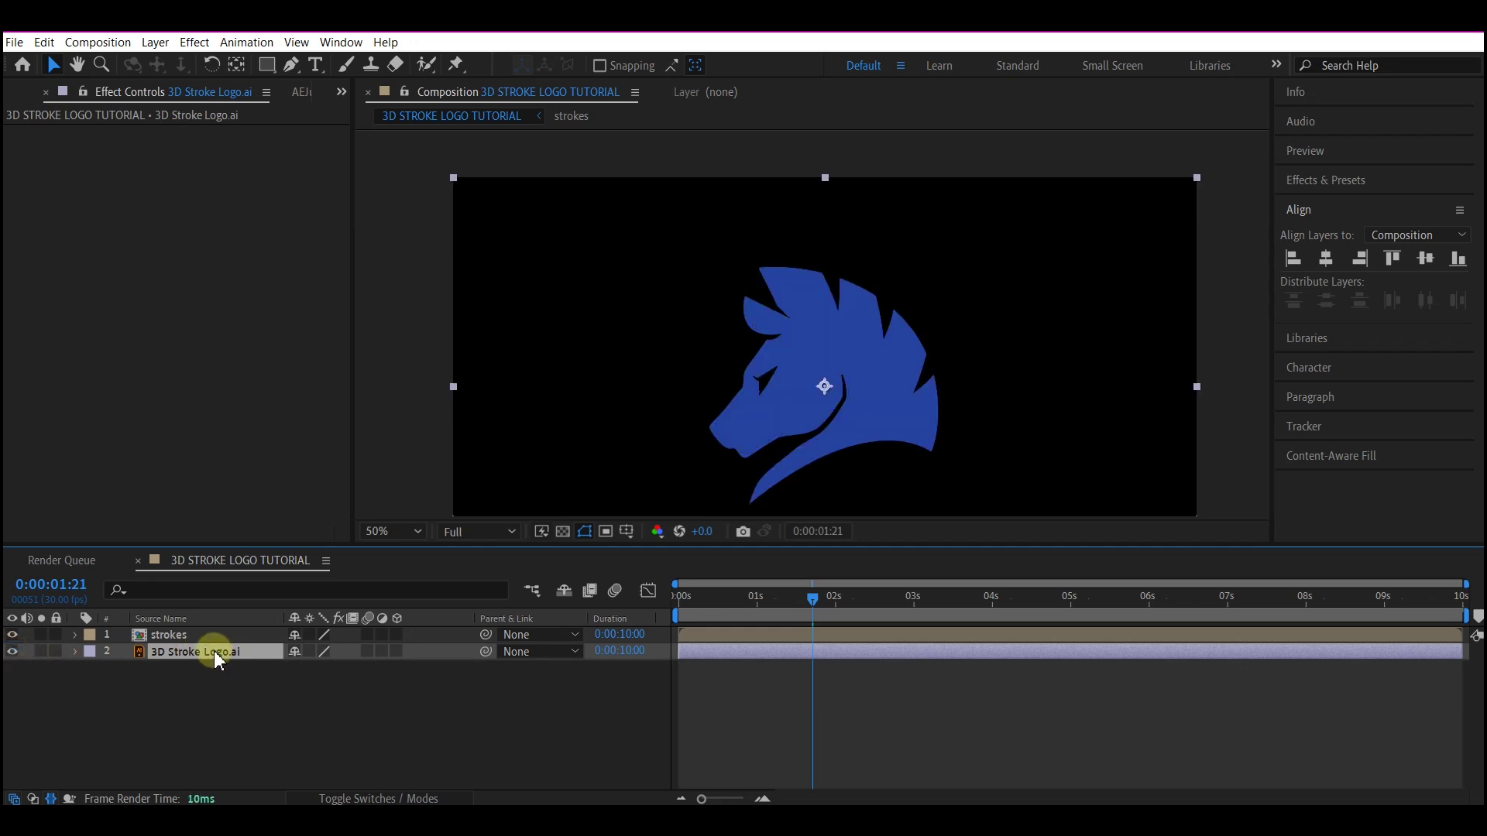
key("ctrl+shift+c")
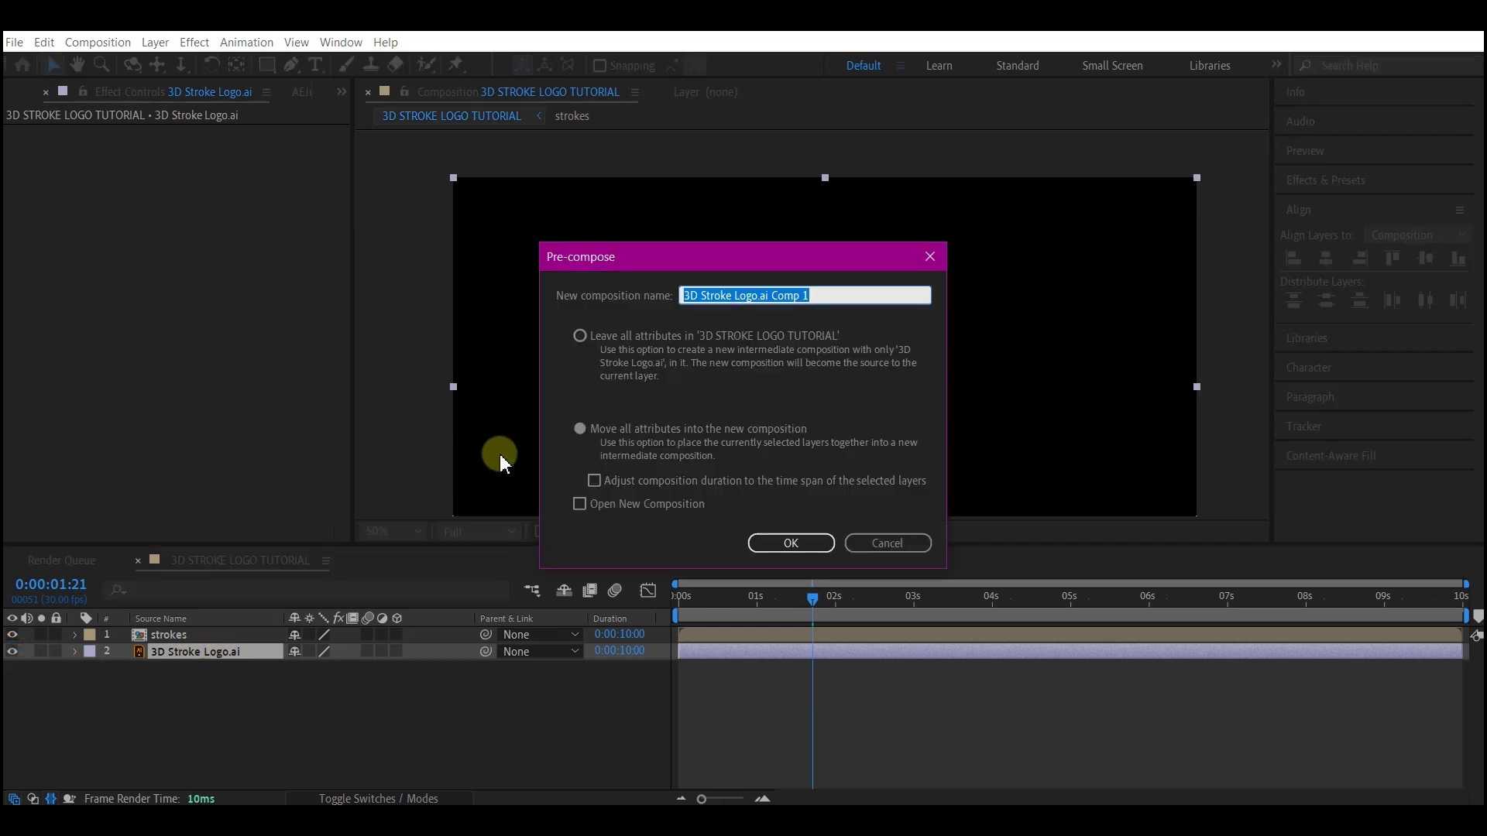
type("finalLogo")
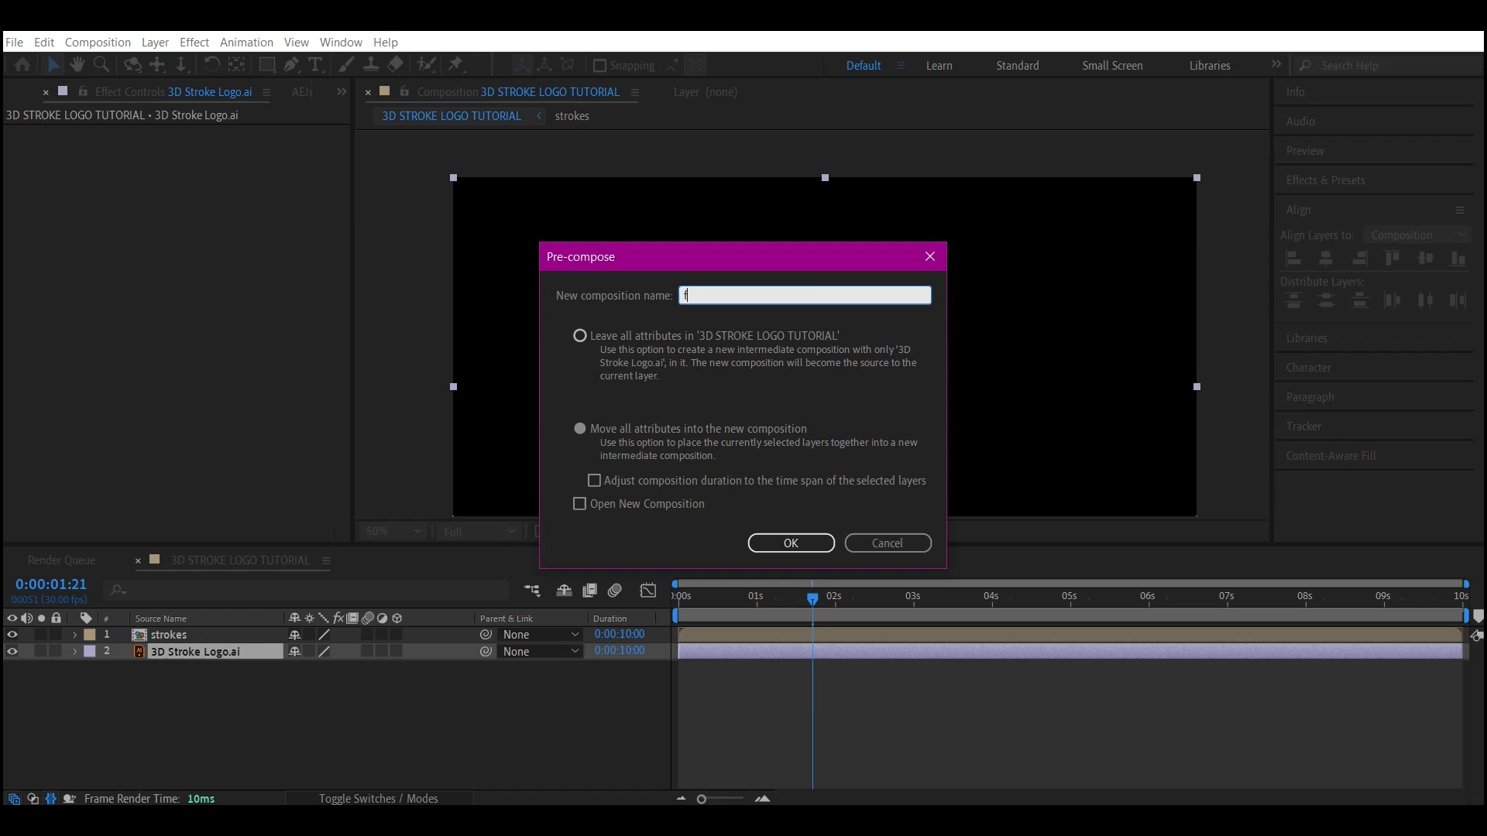
left_click(812, 542)
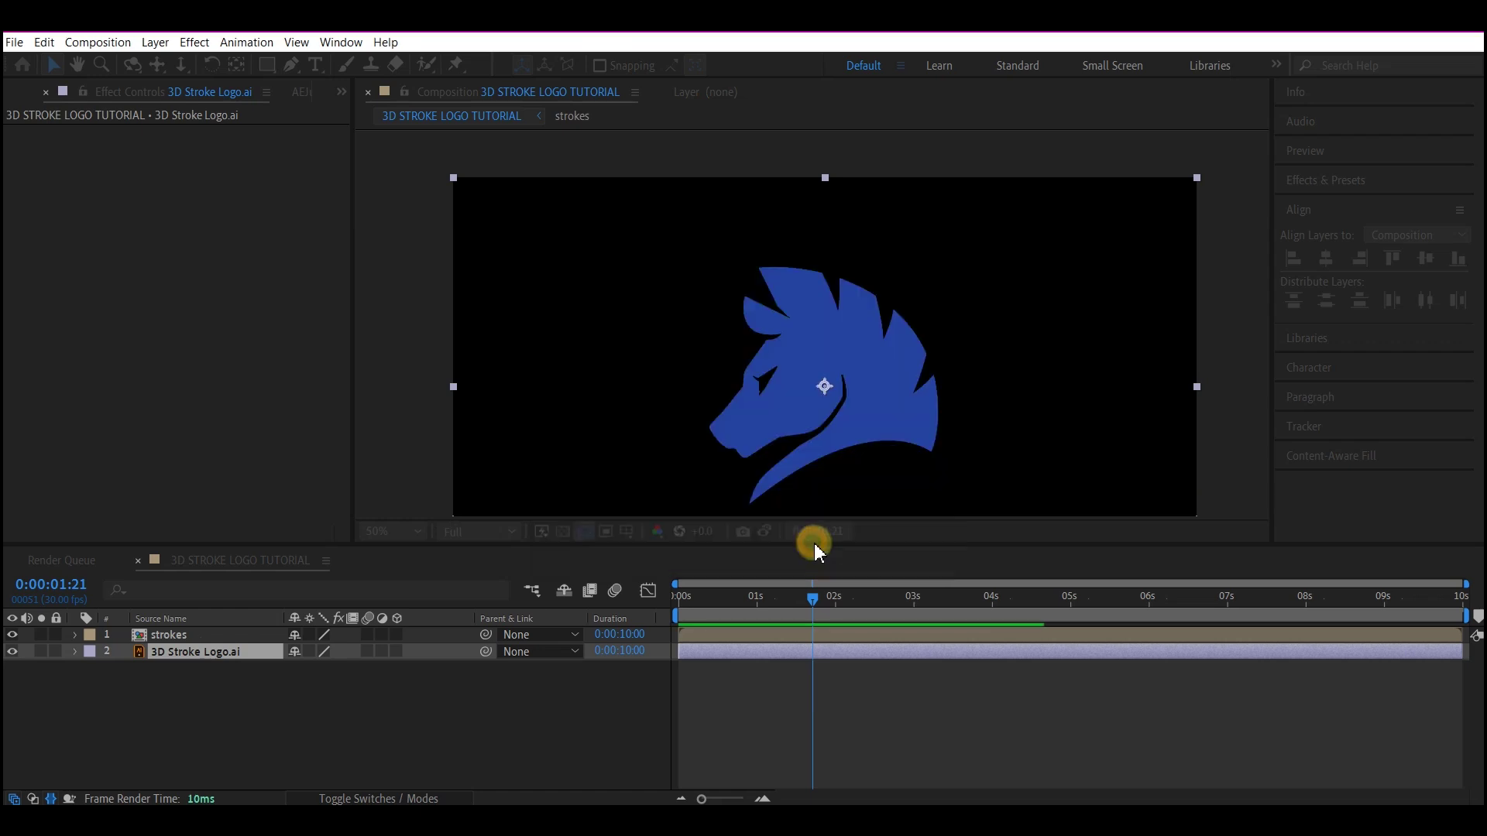
left_click(12, 652)
Make both layers 3D and separate the strokes layer's Position into X, Y, Z
left_click(183, 634, "shift")
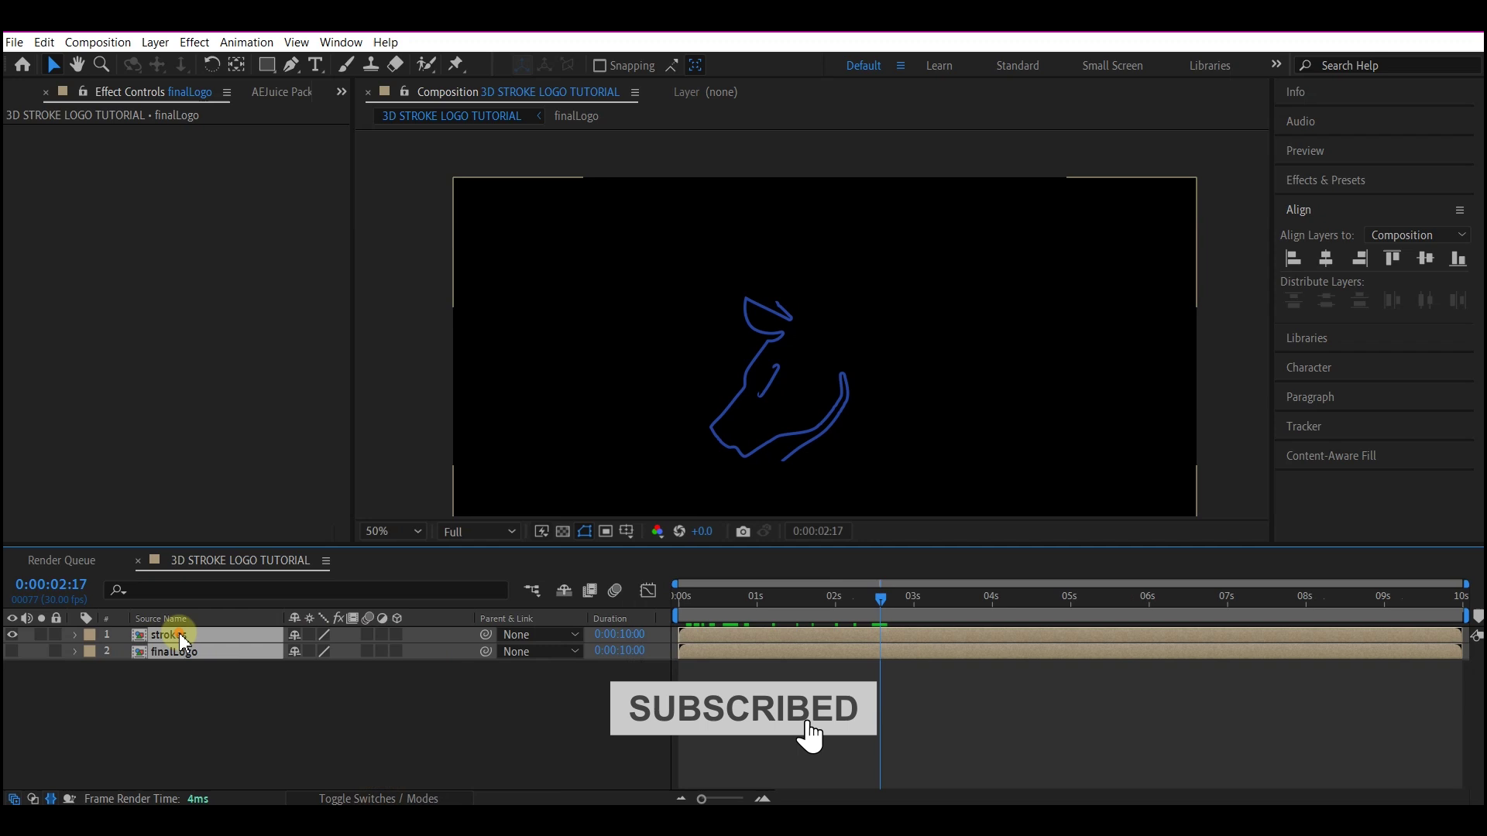
left_click(397, 634)
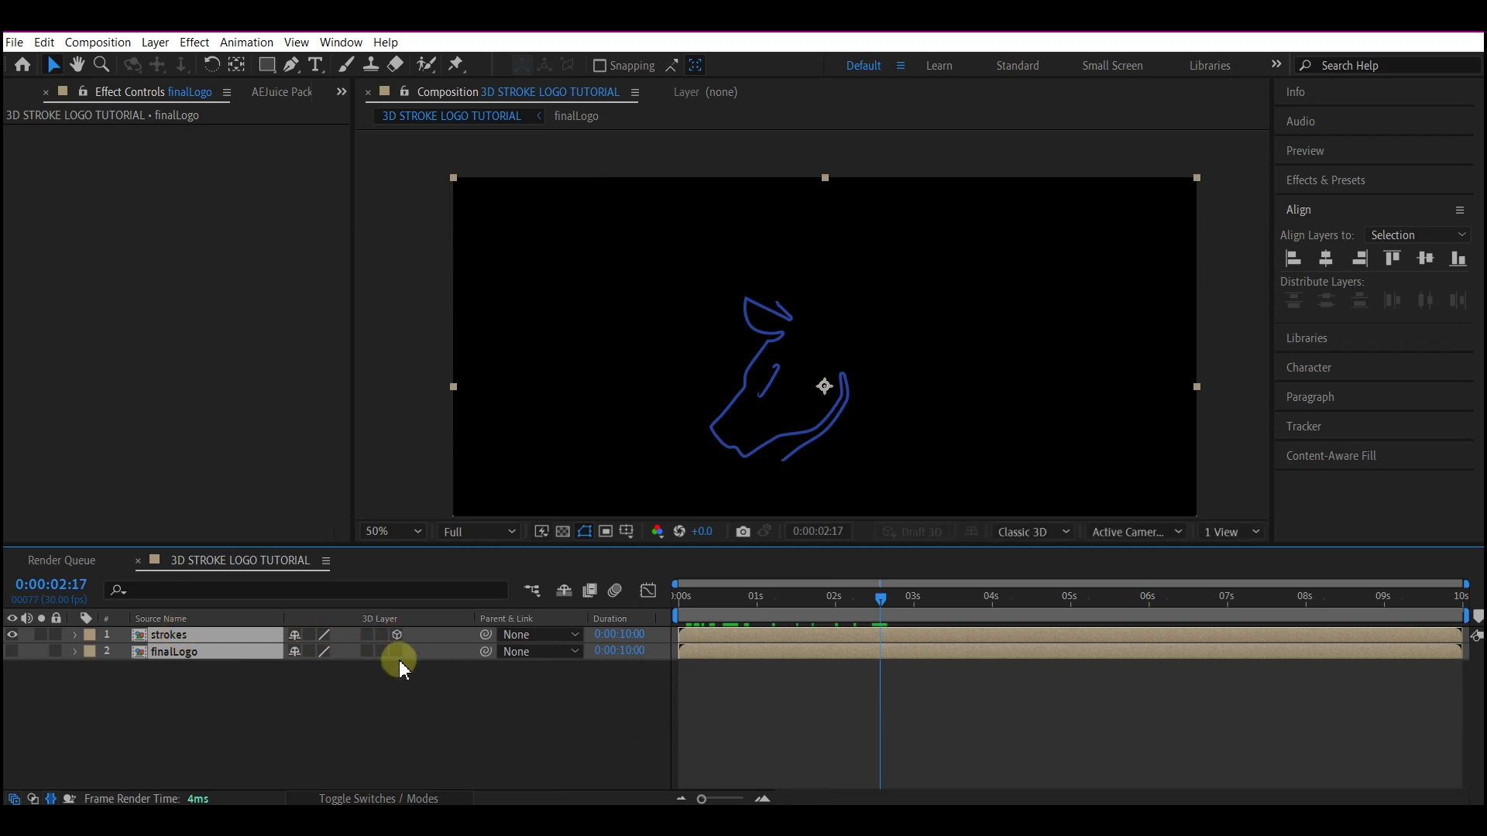
left_click(397, 652)
left_click(175, 634)
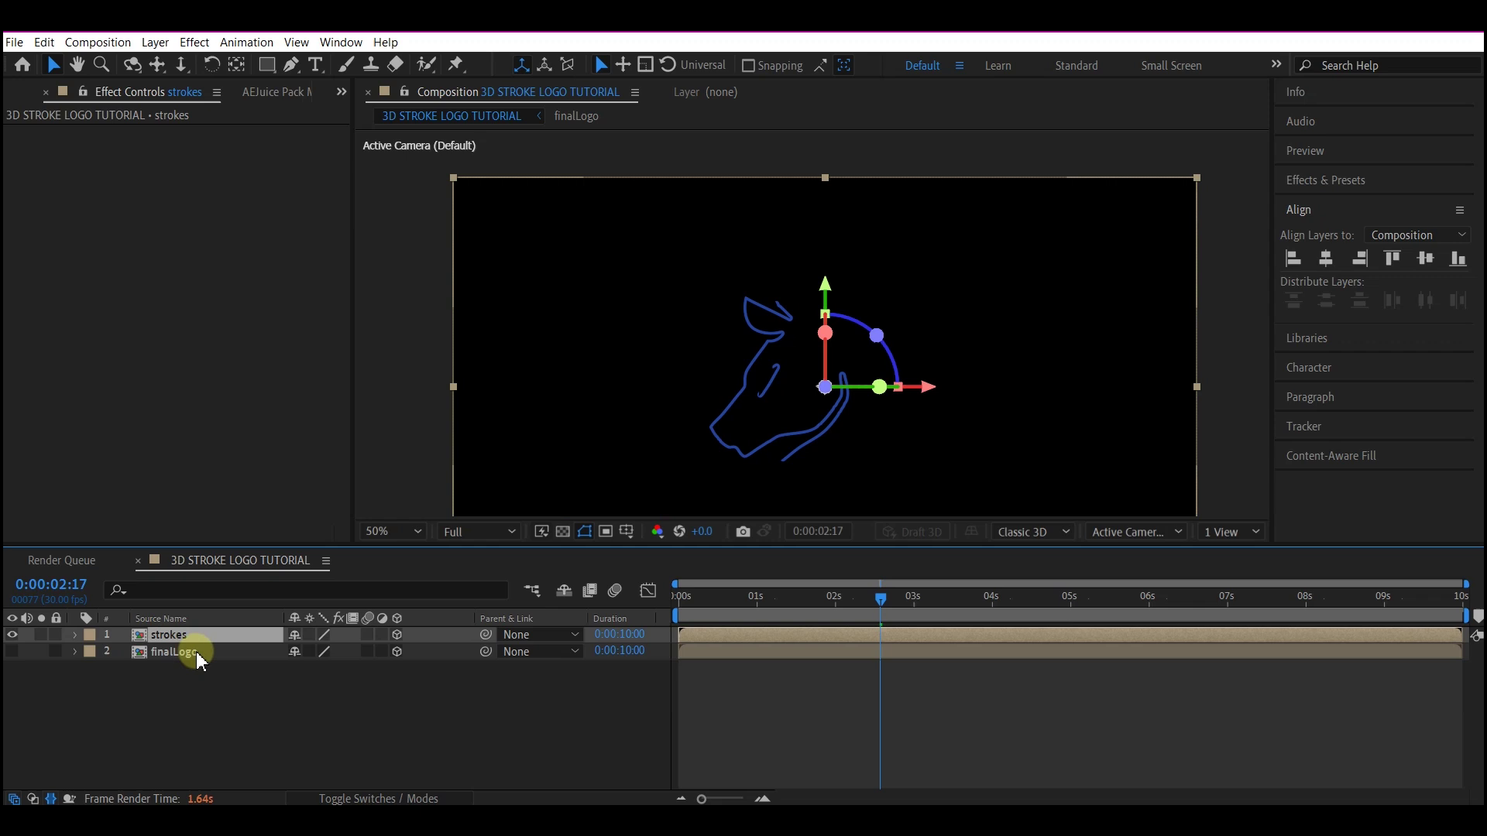
key("Return")
left_click(148, 618)
key("p")
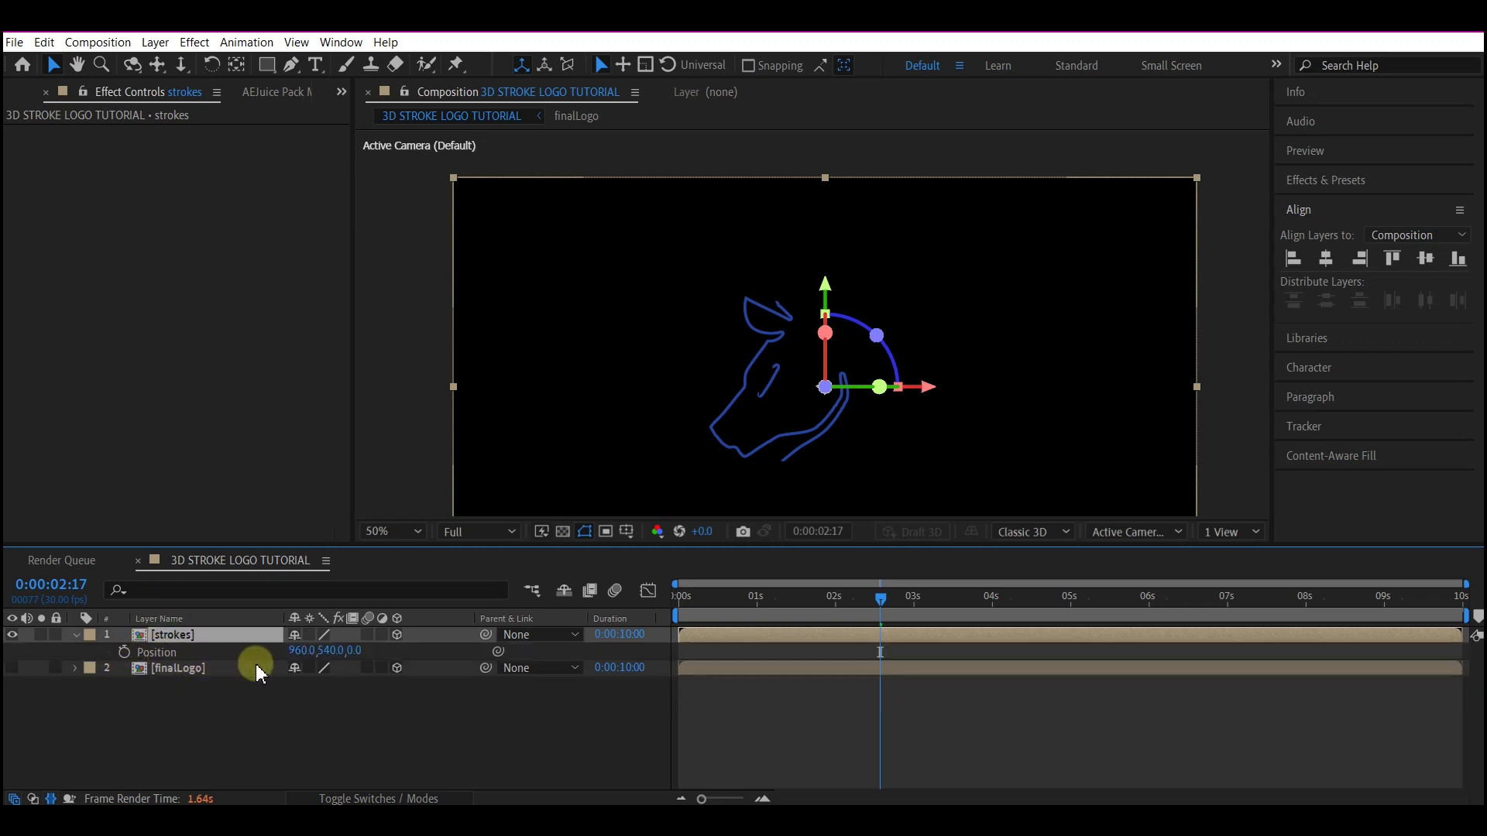
right_click(319, 650)
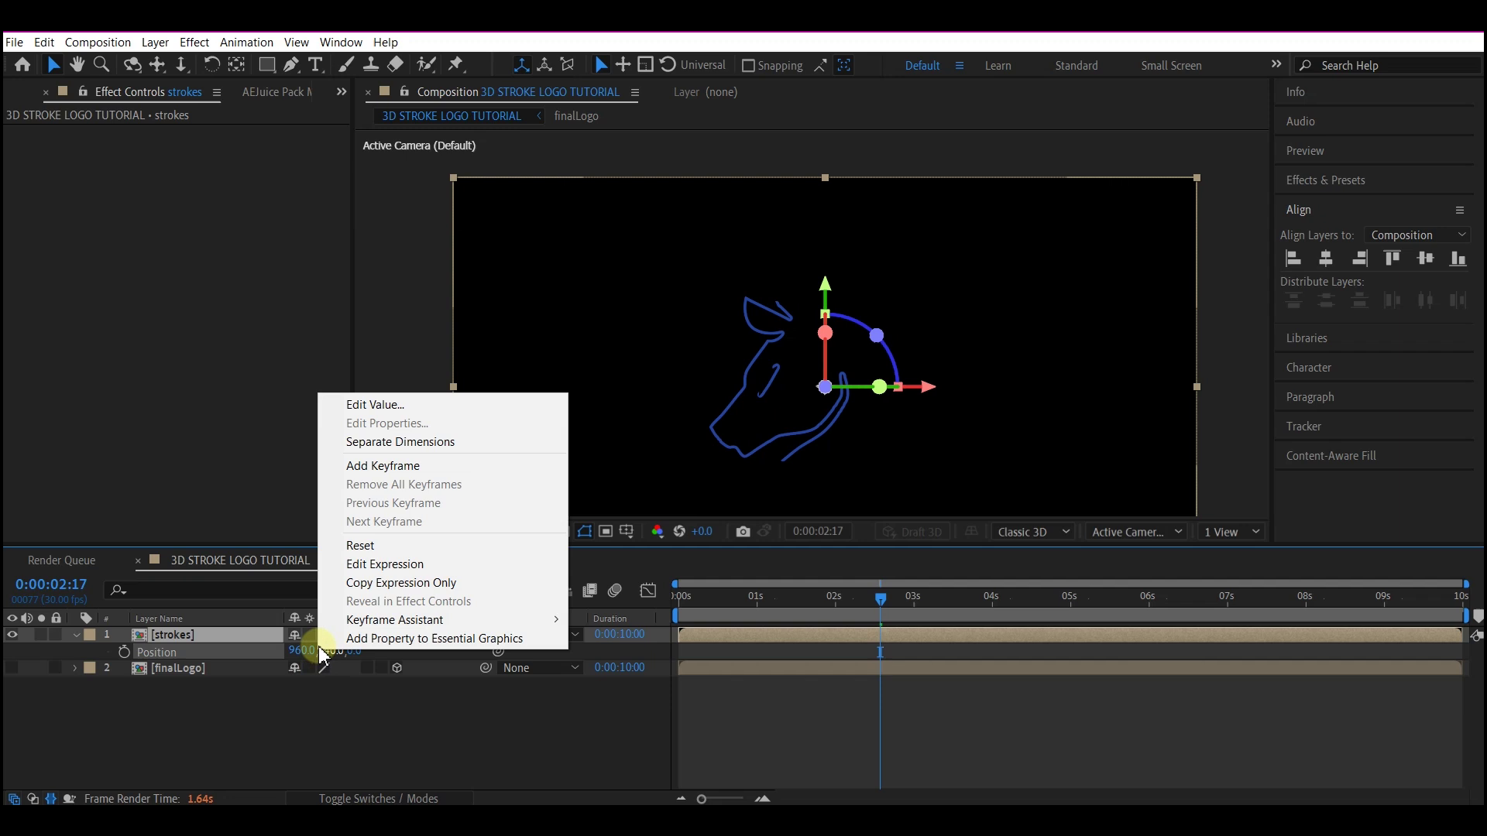
left_click(427, 448)
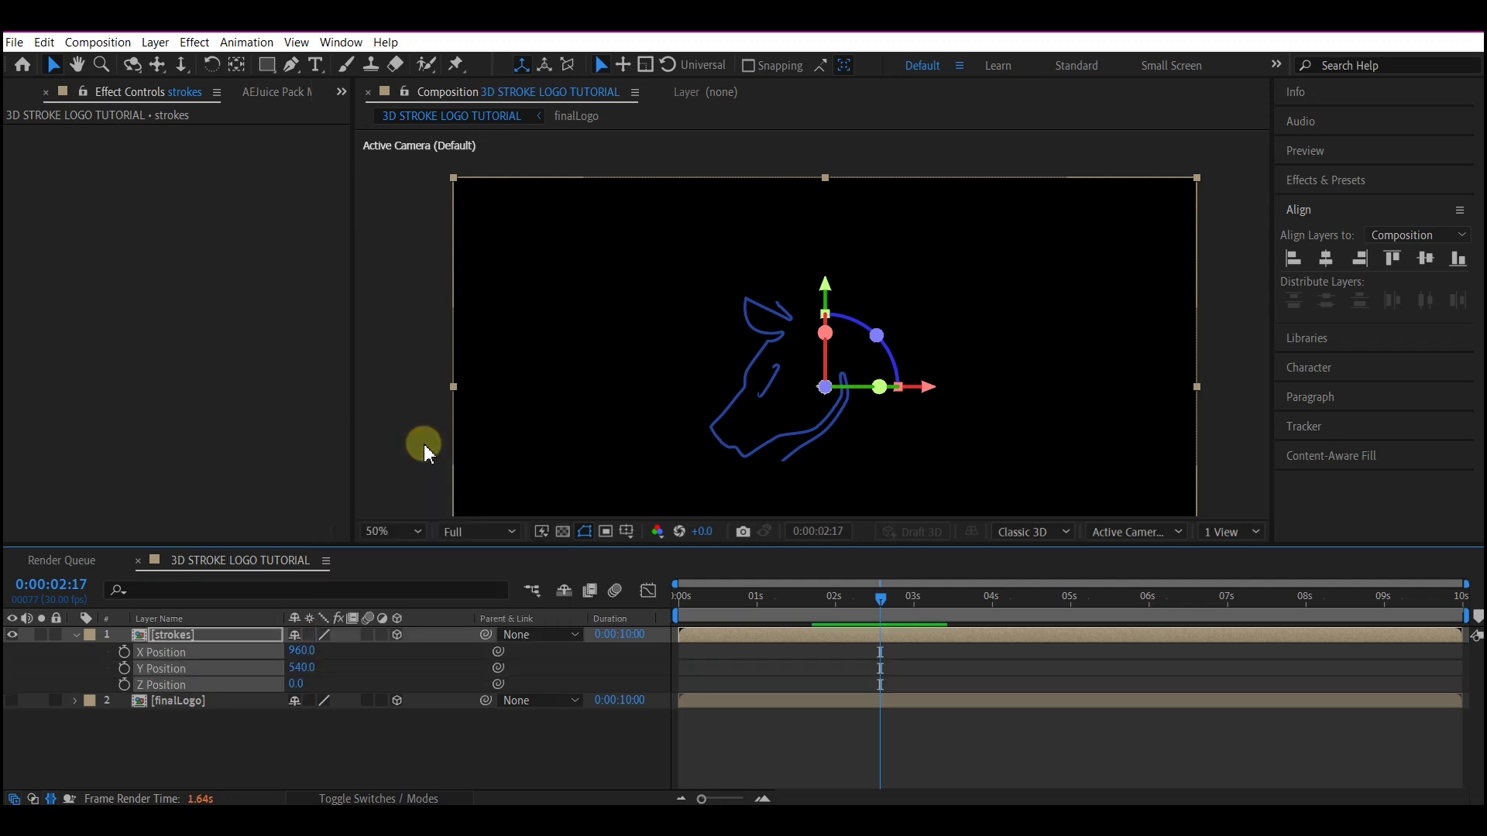
Add the expression 'index' to the strokes layer's Z Position
left_click(186, 725)
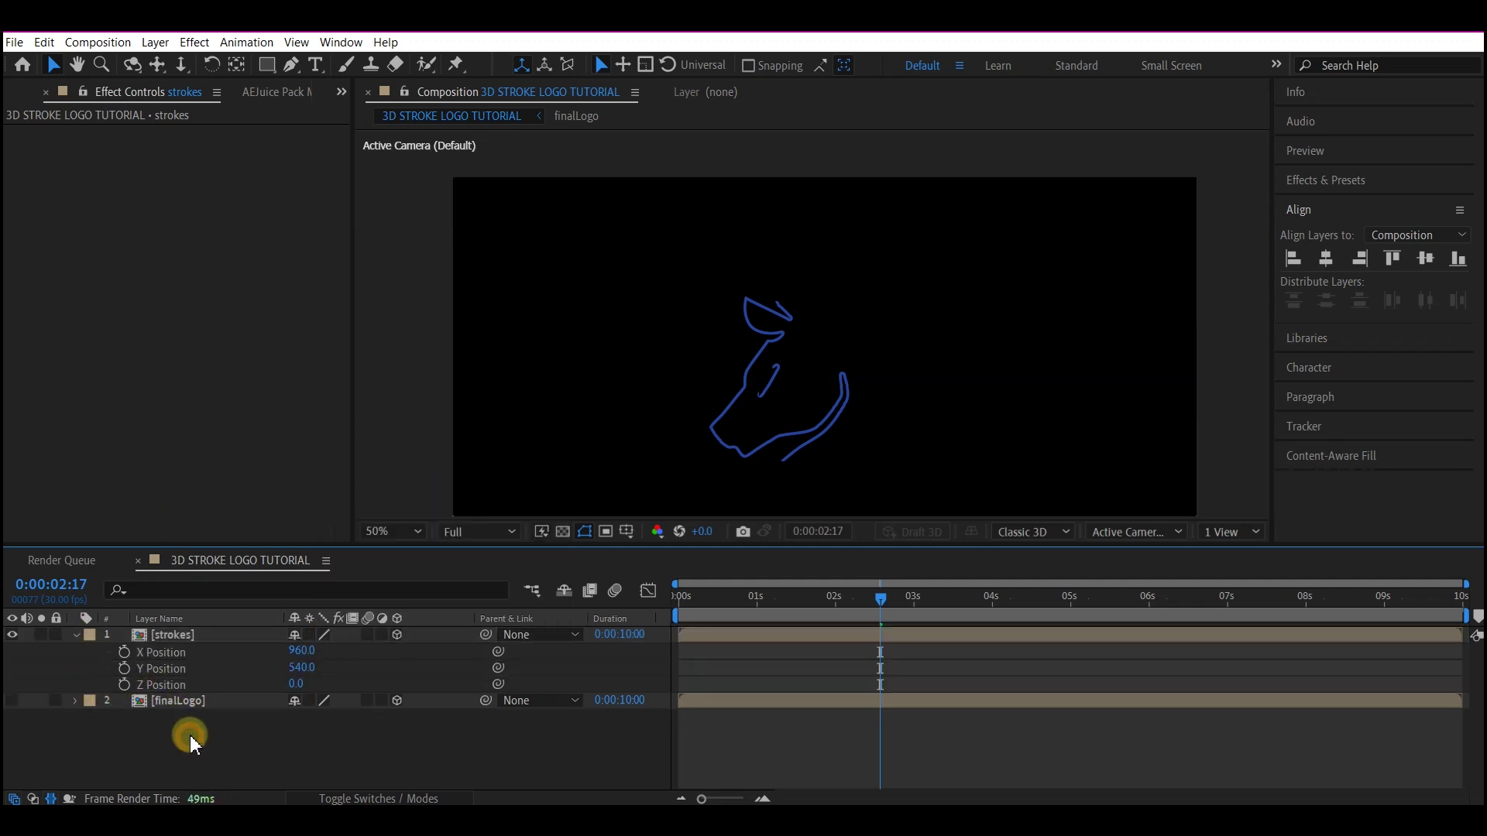
left_click(125, 686)
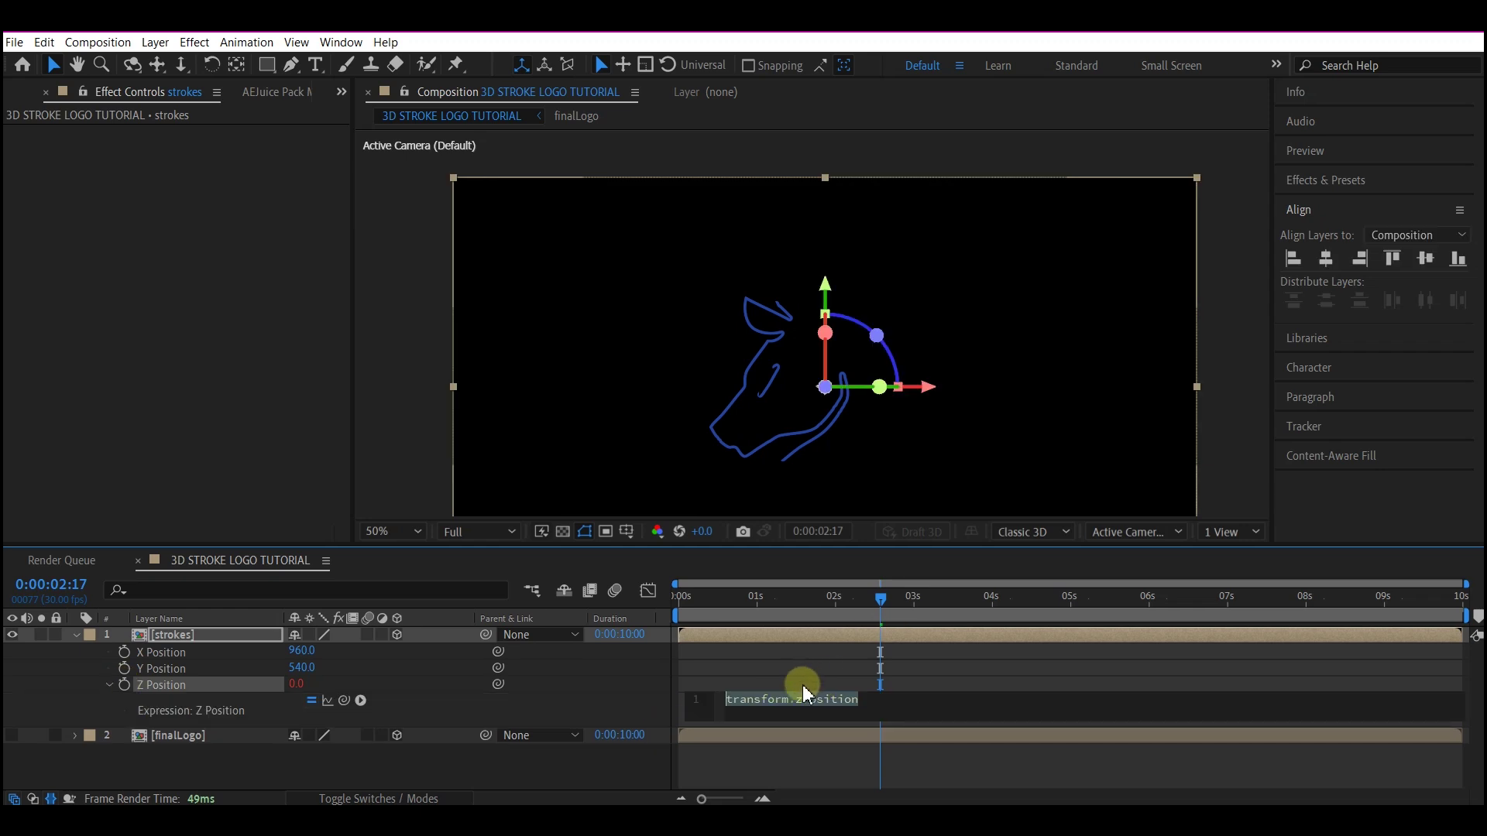
type("inde")
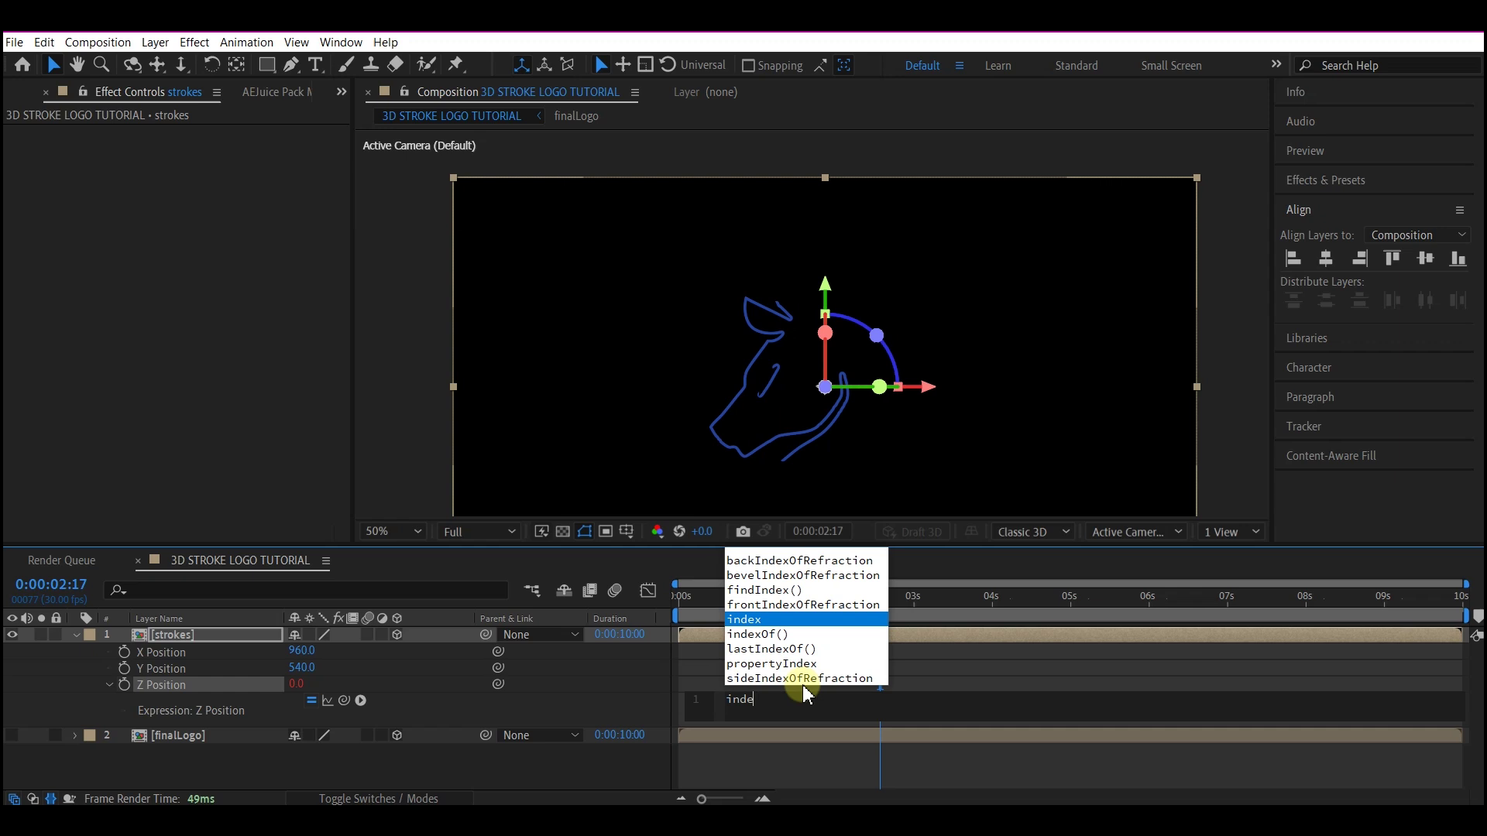
type("x")
left_click(617, 700)
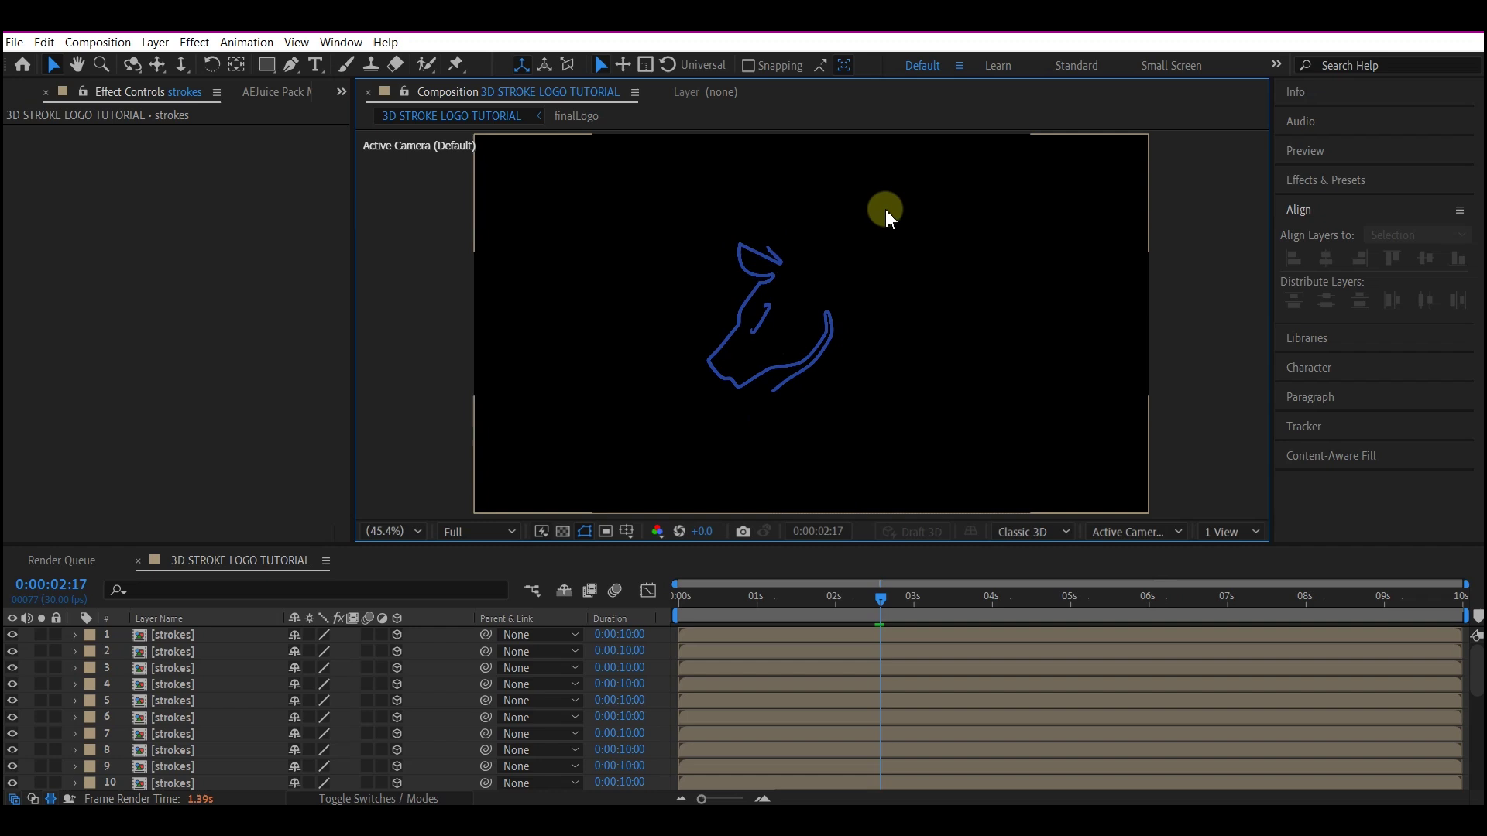
Add a new camera, Camera 1, with the 35mm lens preset
left_click(159, 634)
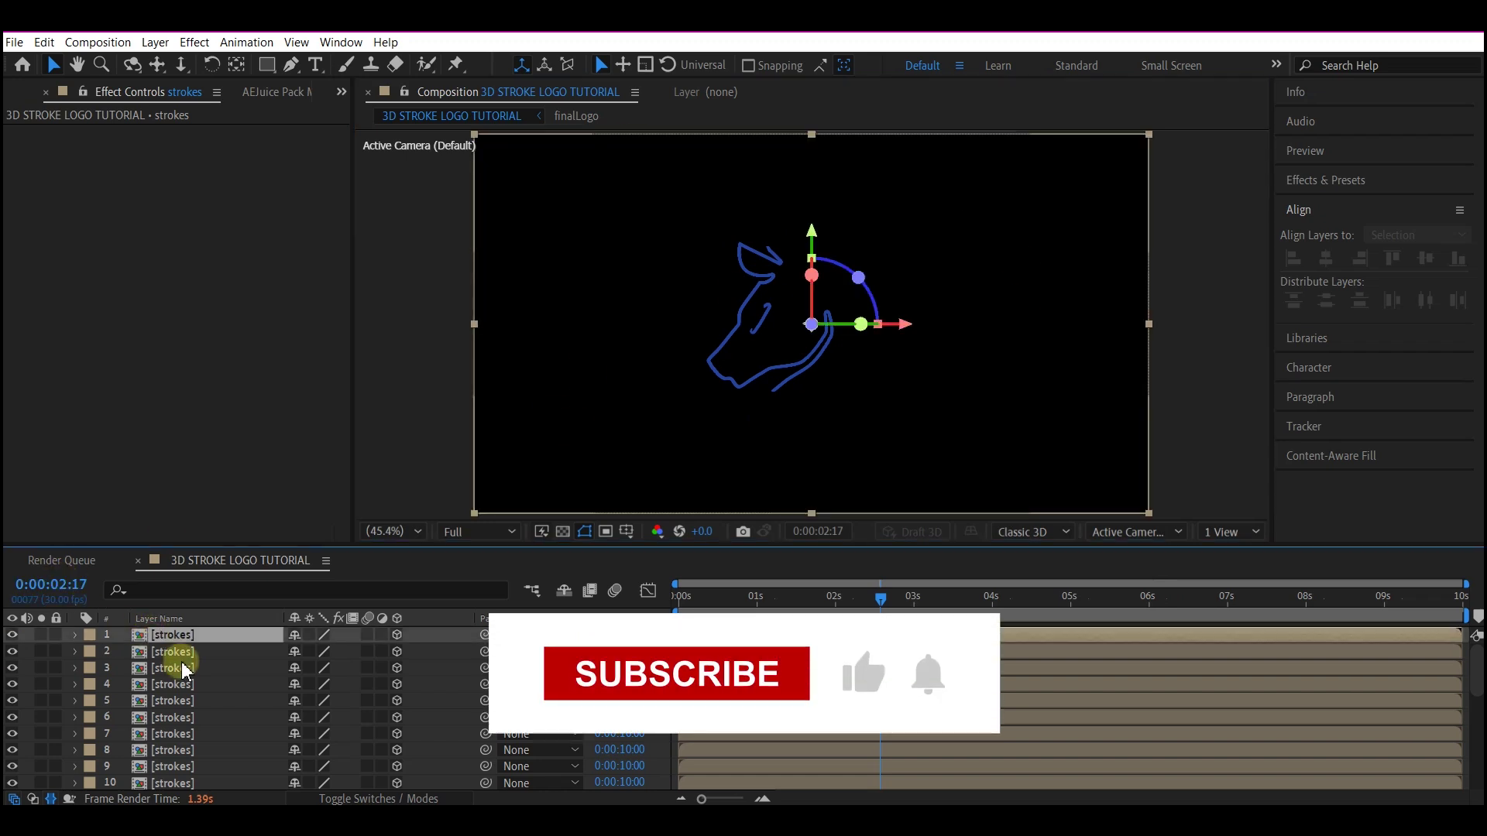
right_click(27, 657)
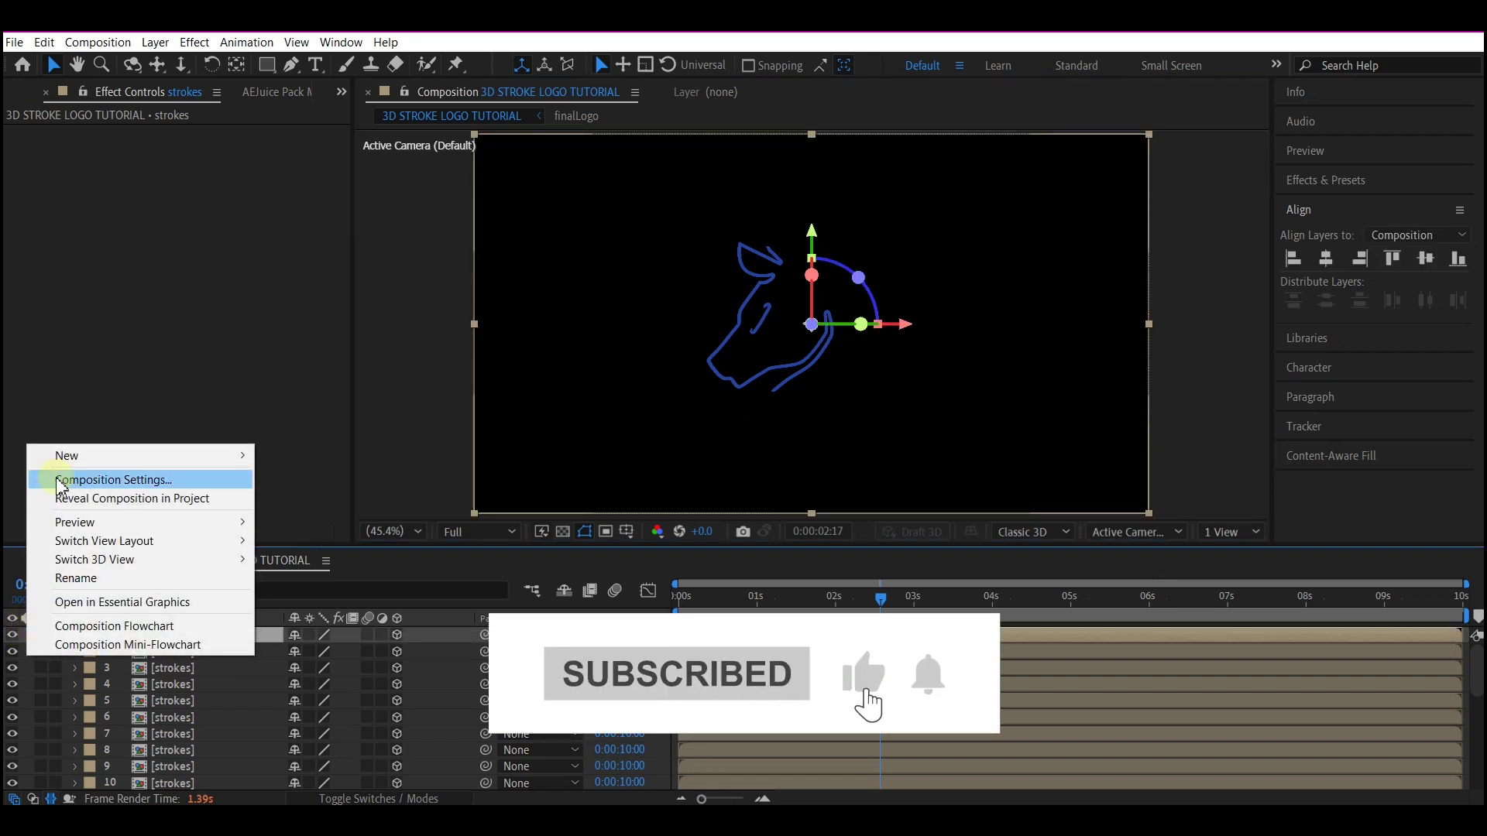
mouse_move(66, 456)
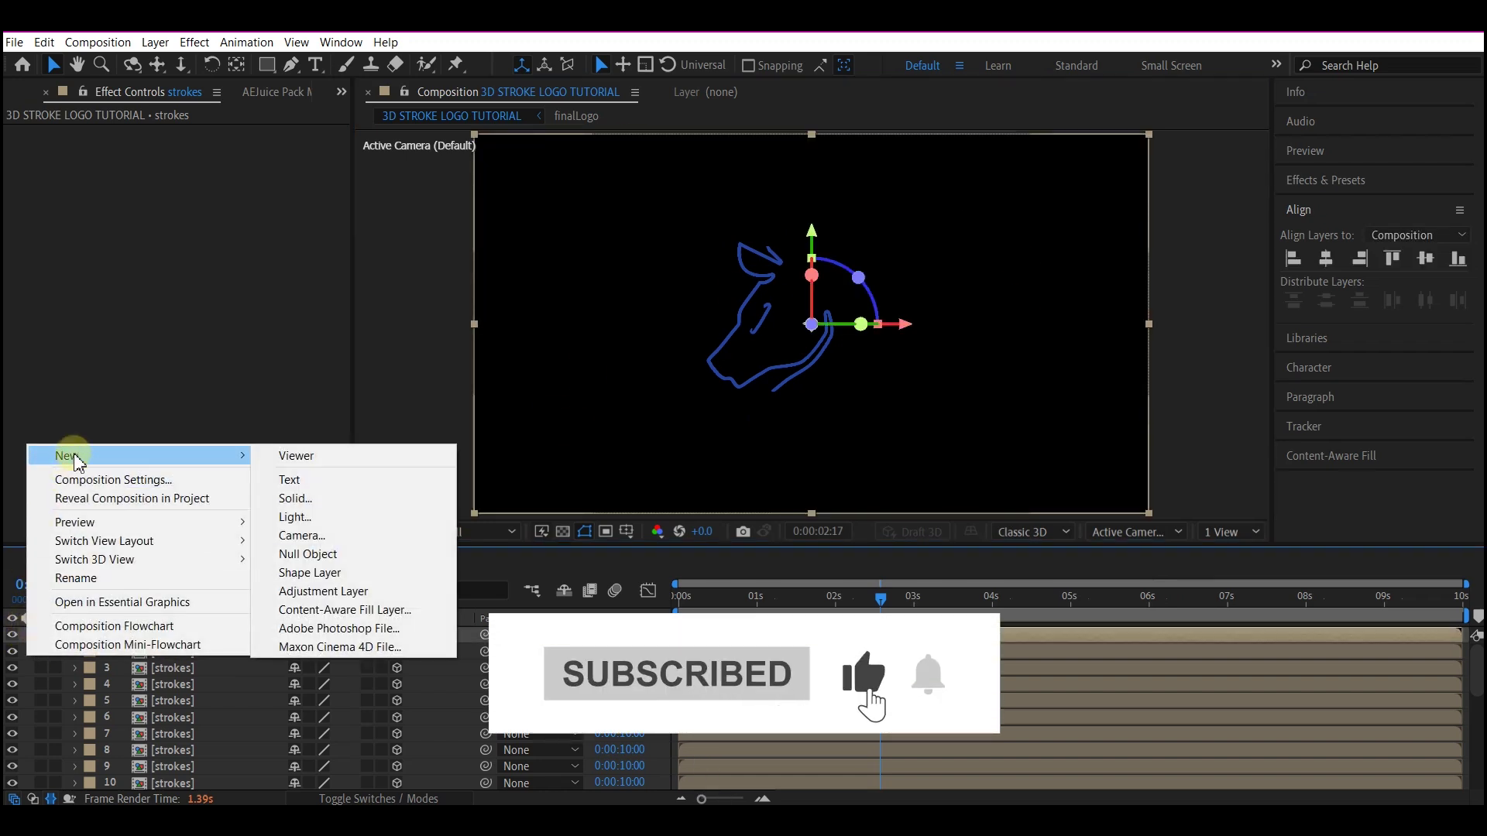
left_click(337, 536)
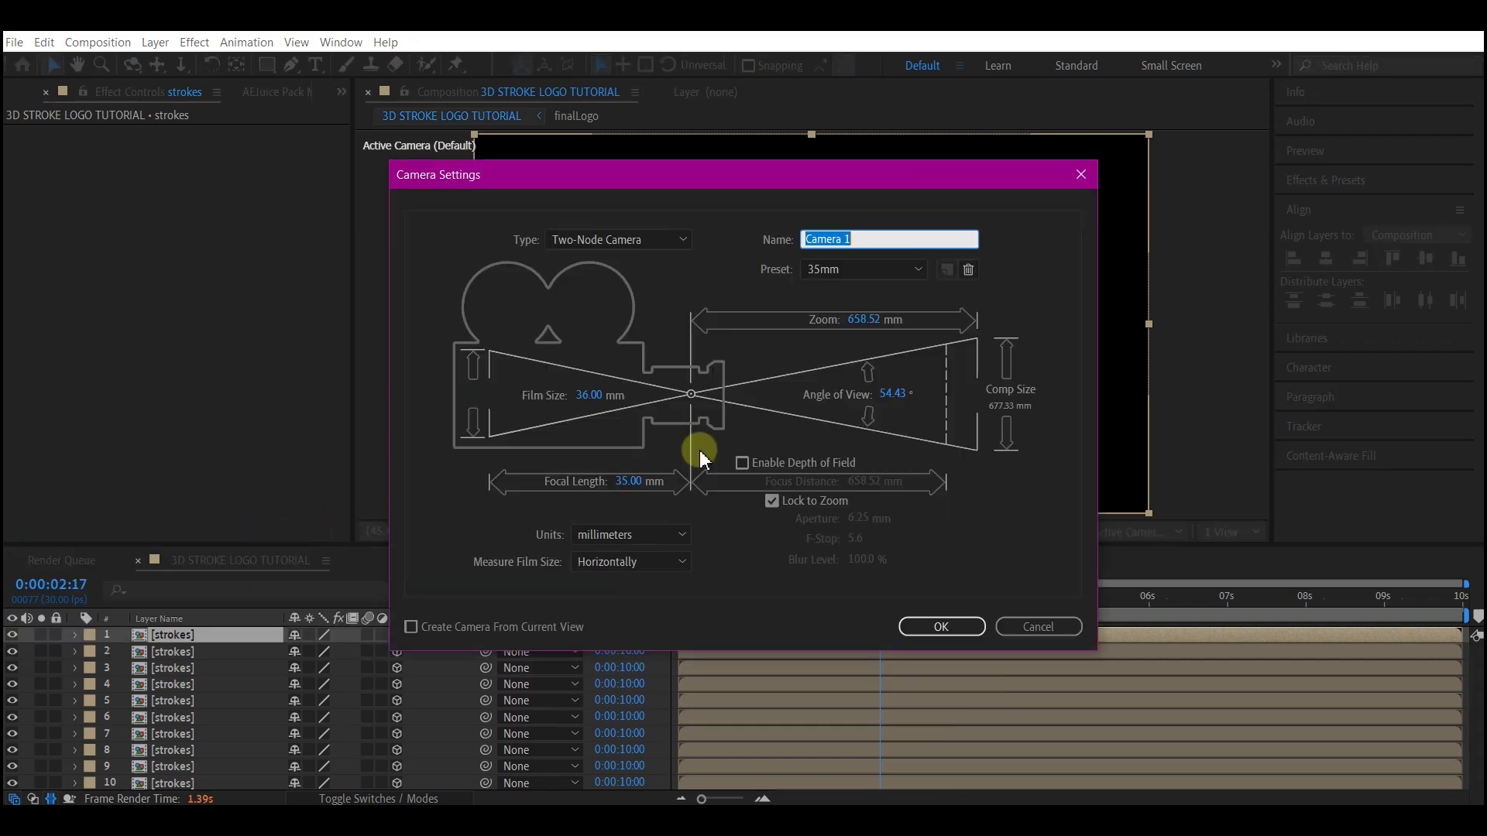
left_click(857, 272)
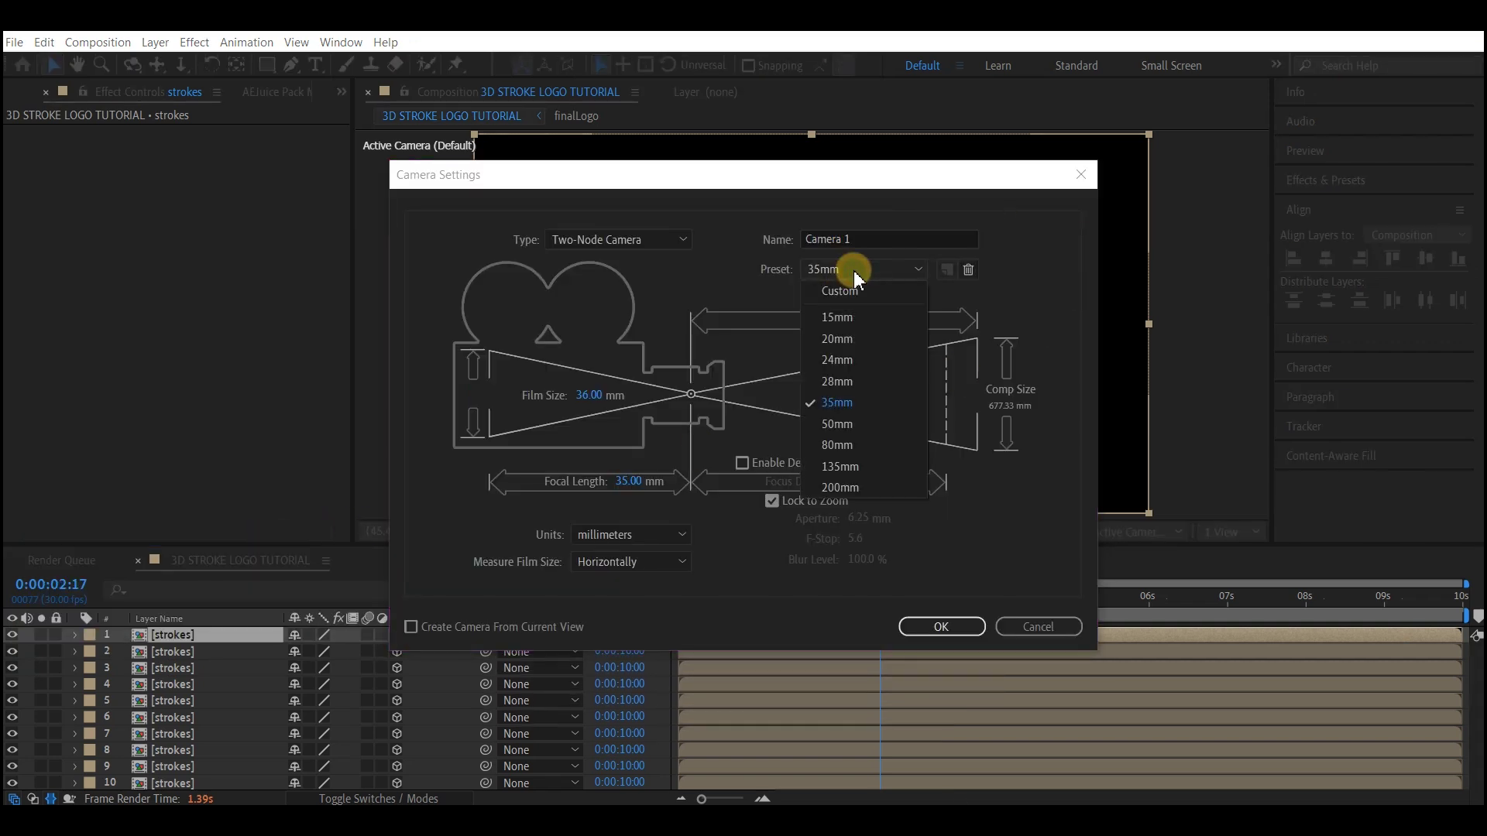
left_click(839, 405)
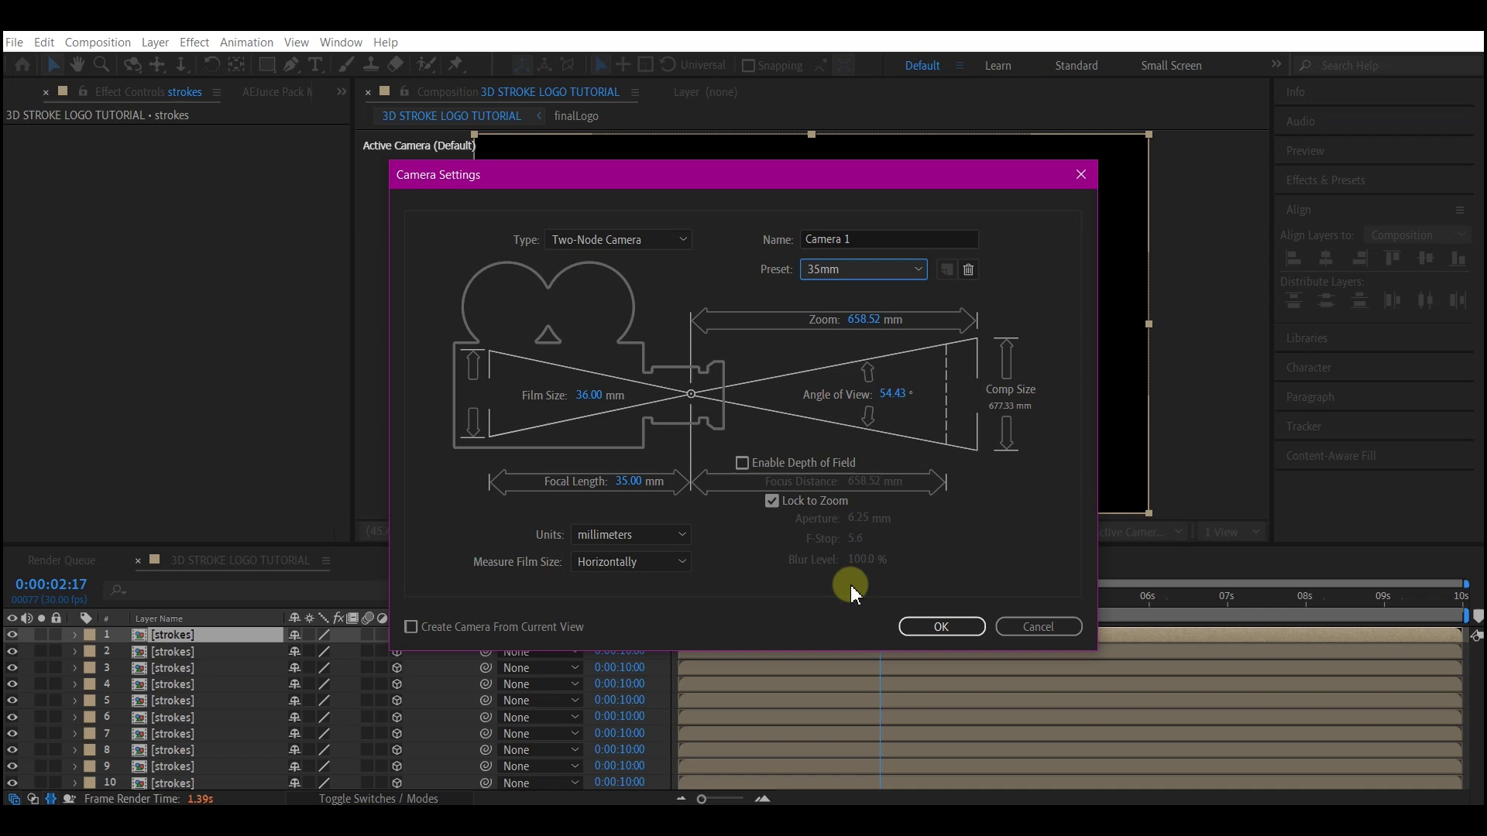
left_click(940, 626)
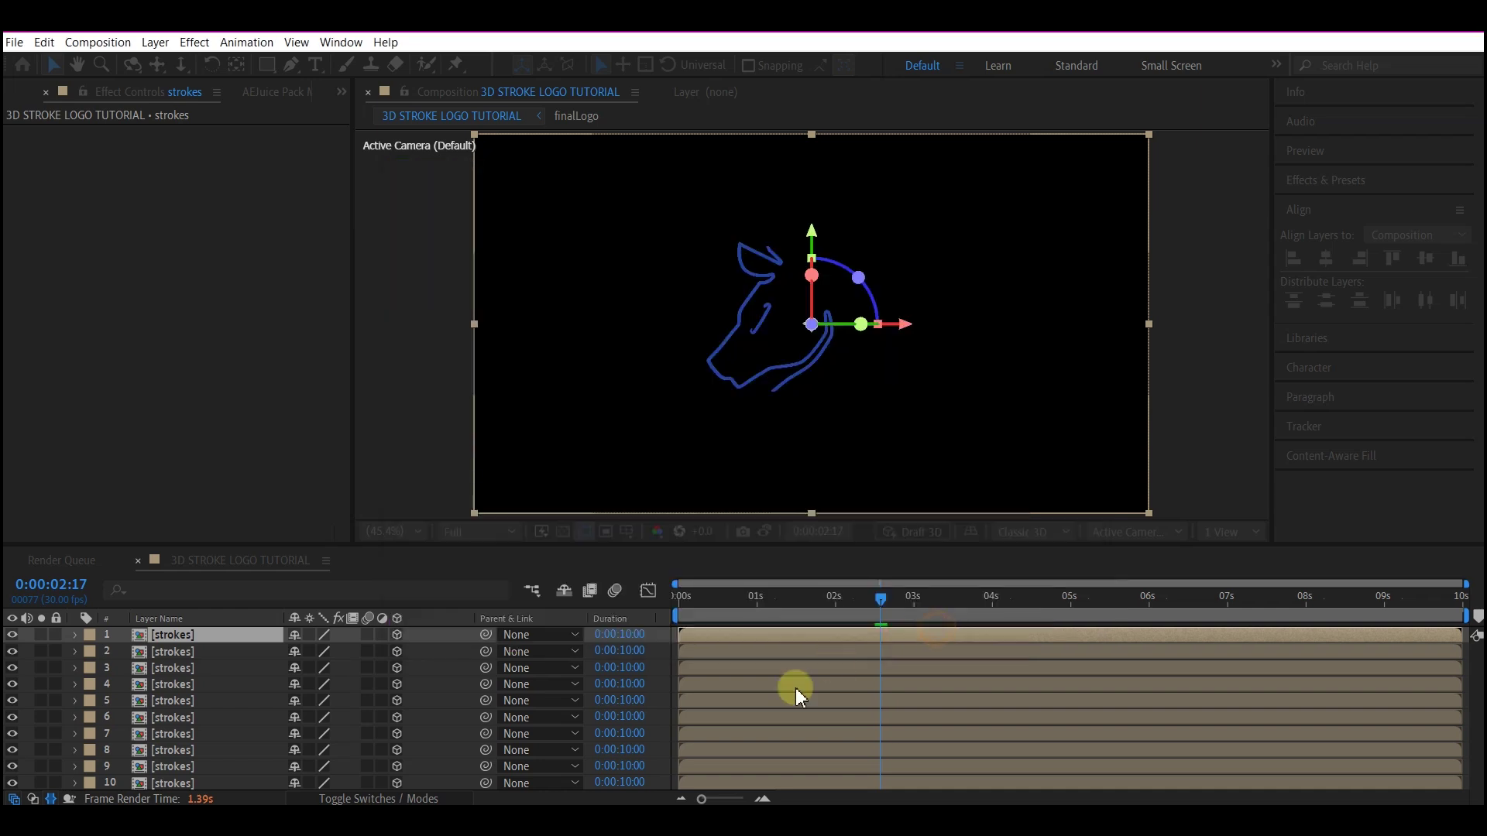
Add a 3D null named camcontrl and parent Camera 1 to it
right_click(27, 670)
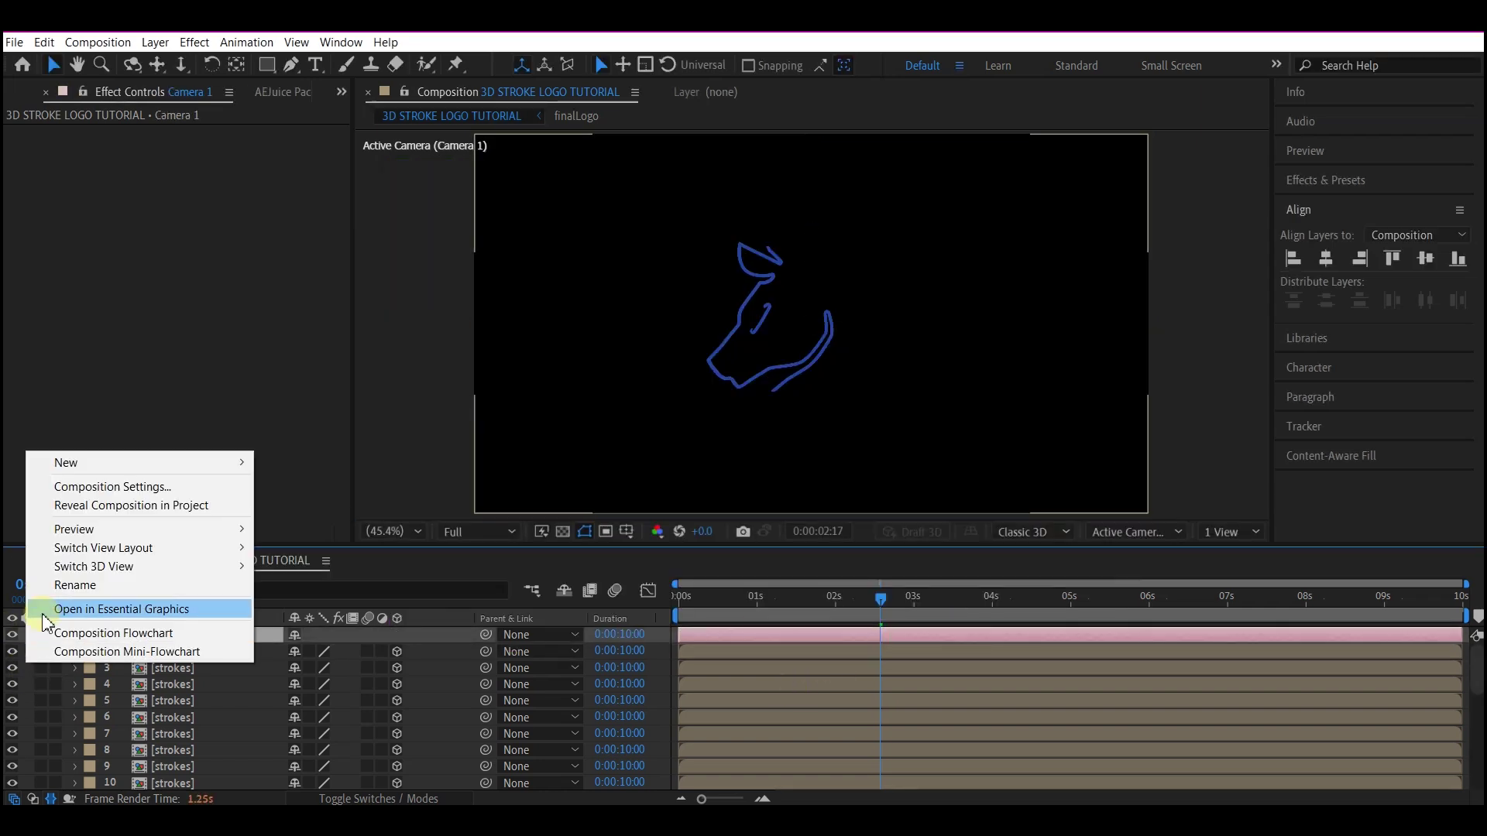
mouse_move(77, 468)
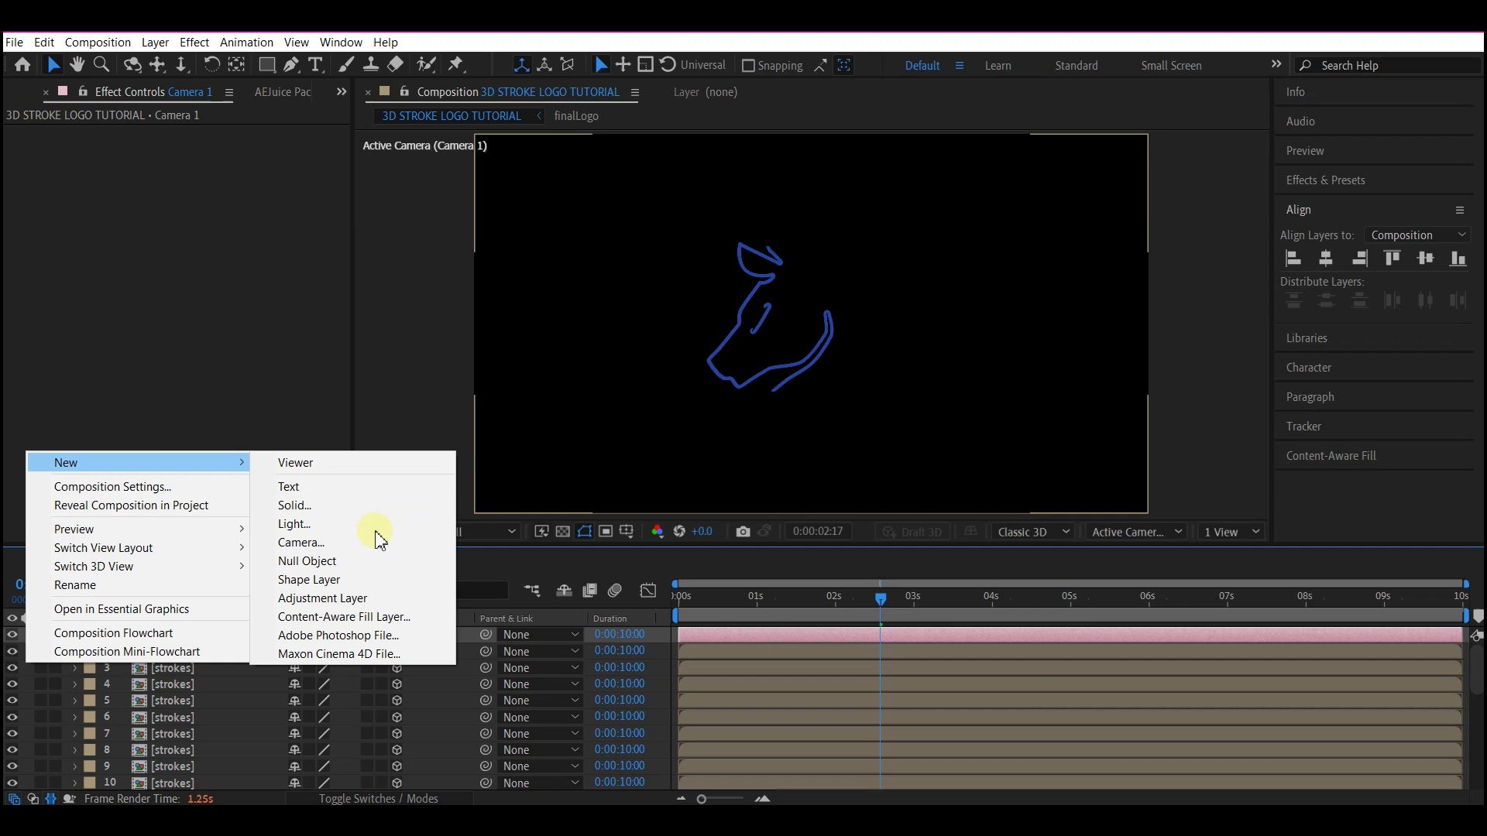
left_click(367, 562)
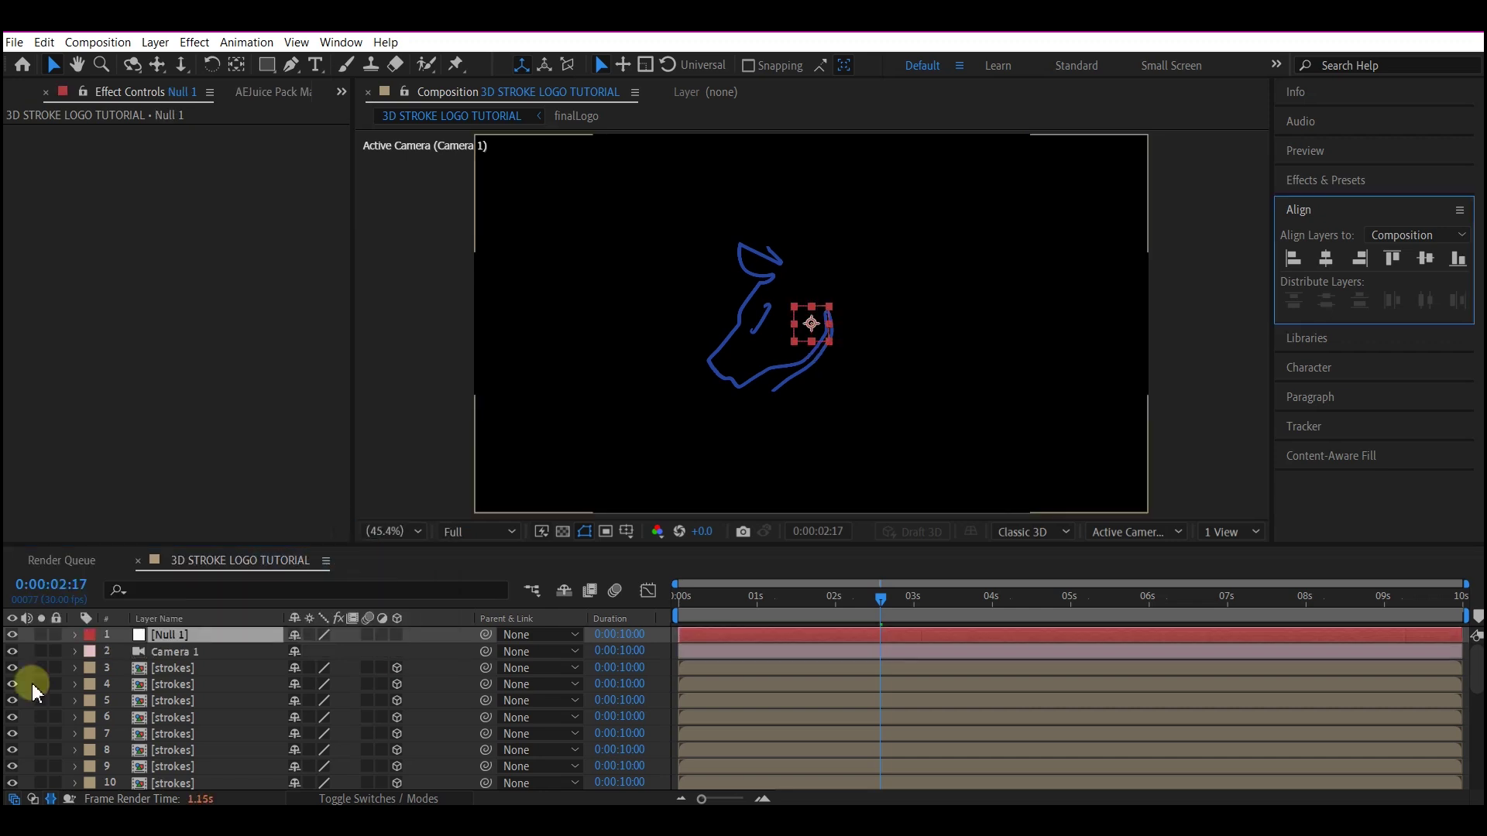
key("Return")
type("camcontrl")
key("Return")
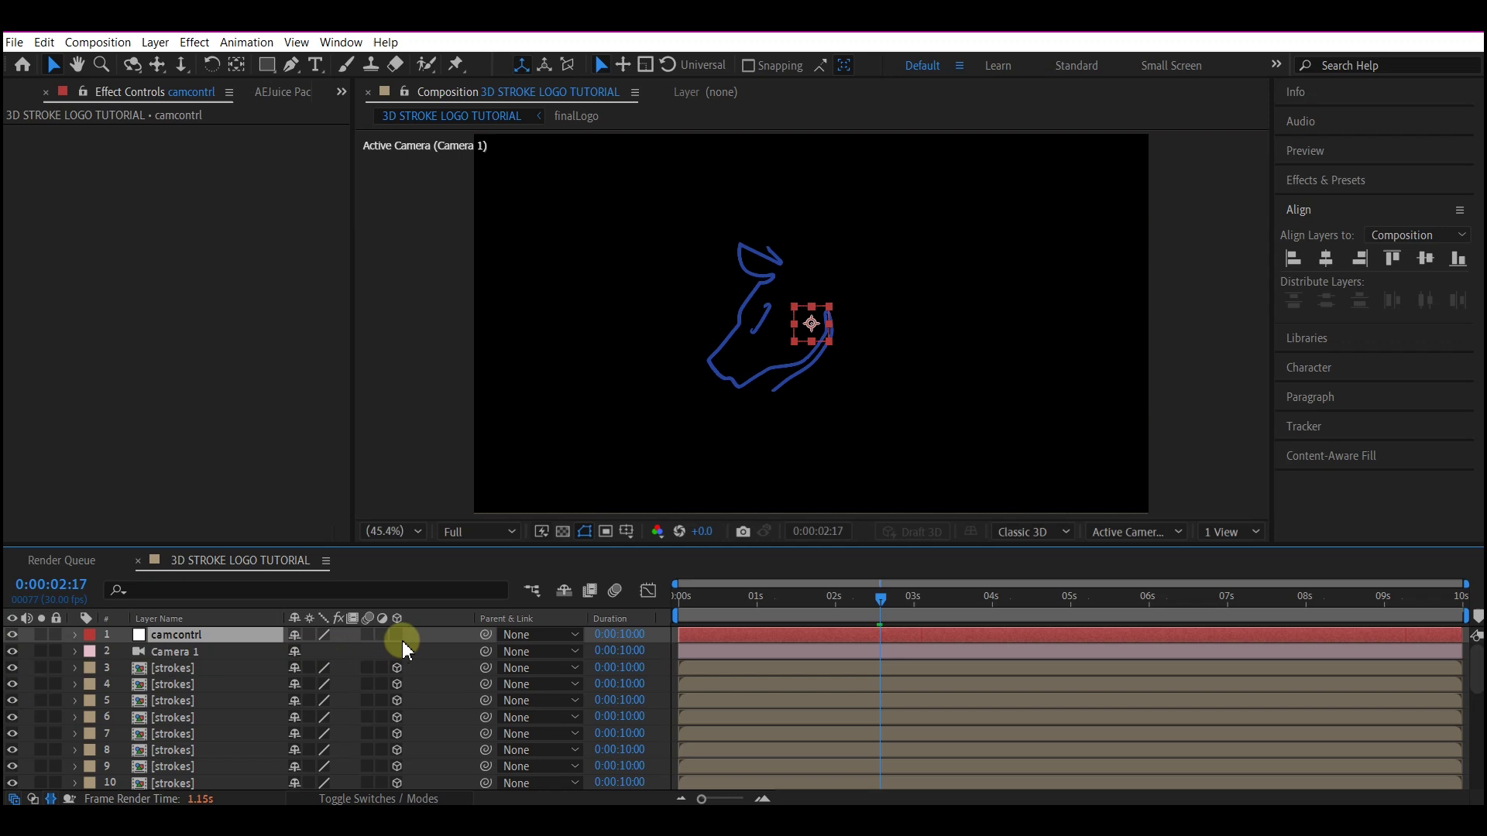
left_click(397, 635)
left_click(197, 653)
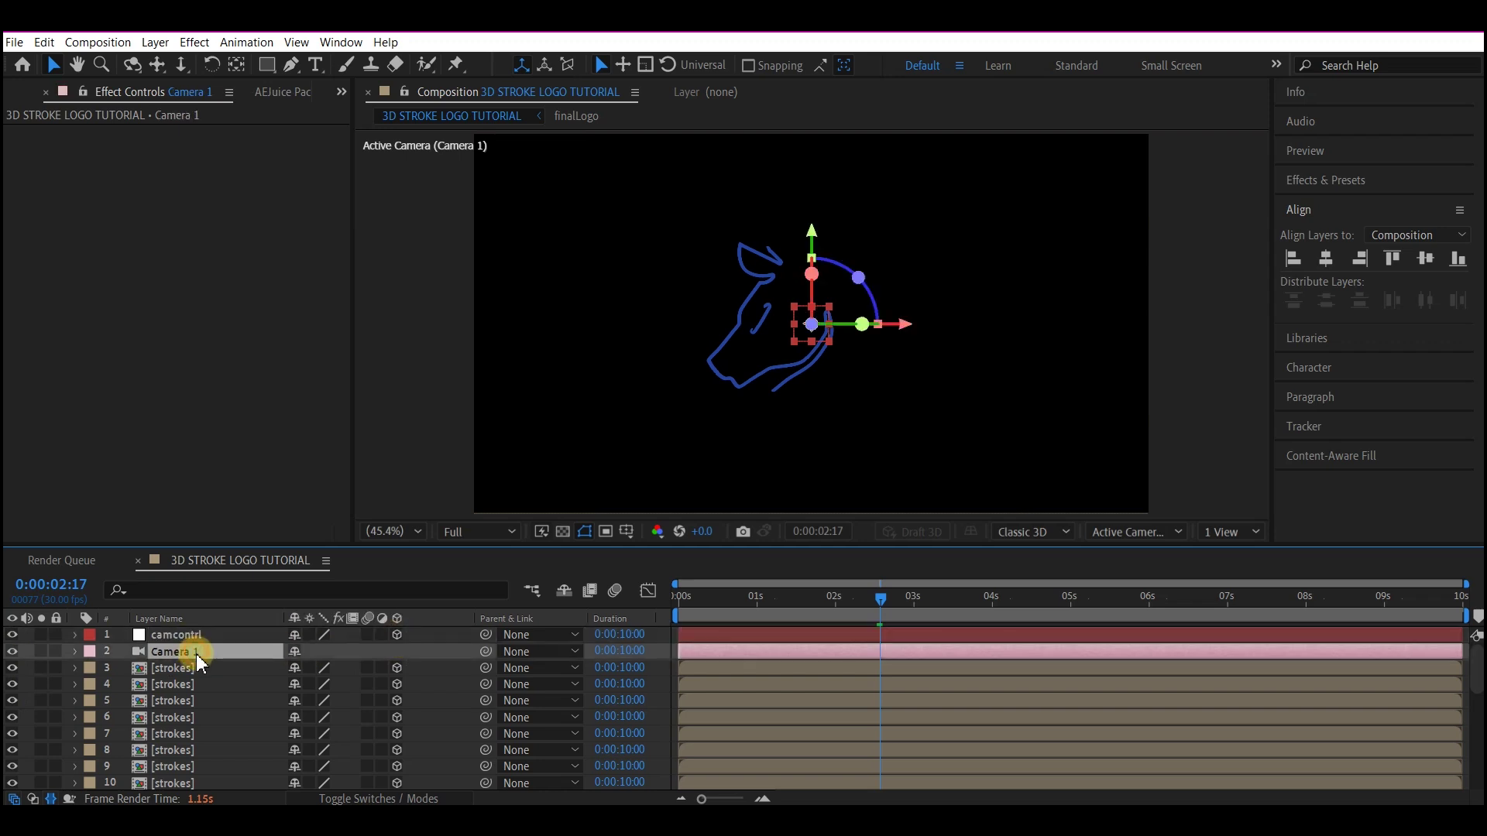
left_click_drag(485, 653, 196, 634)
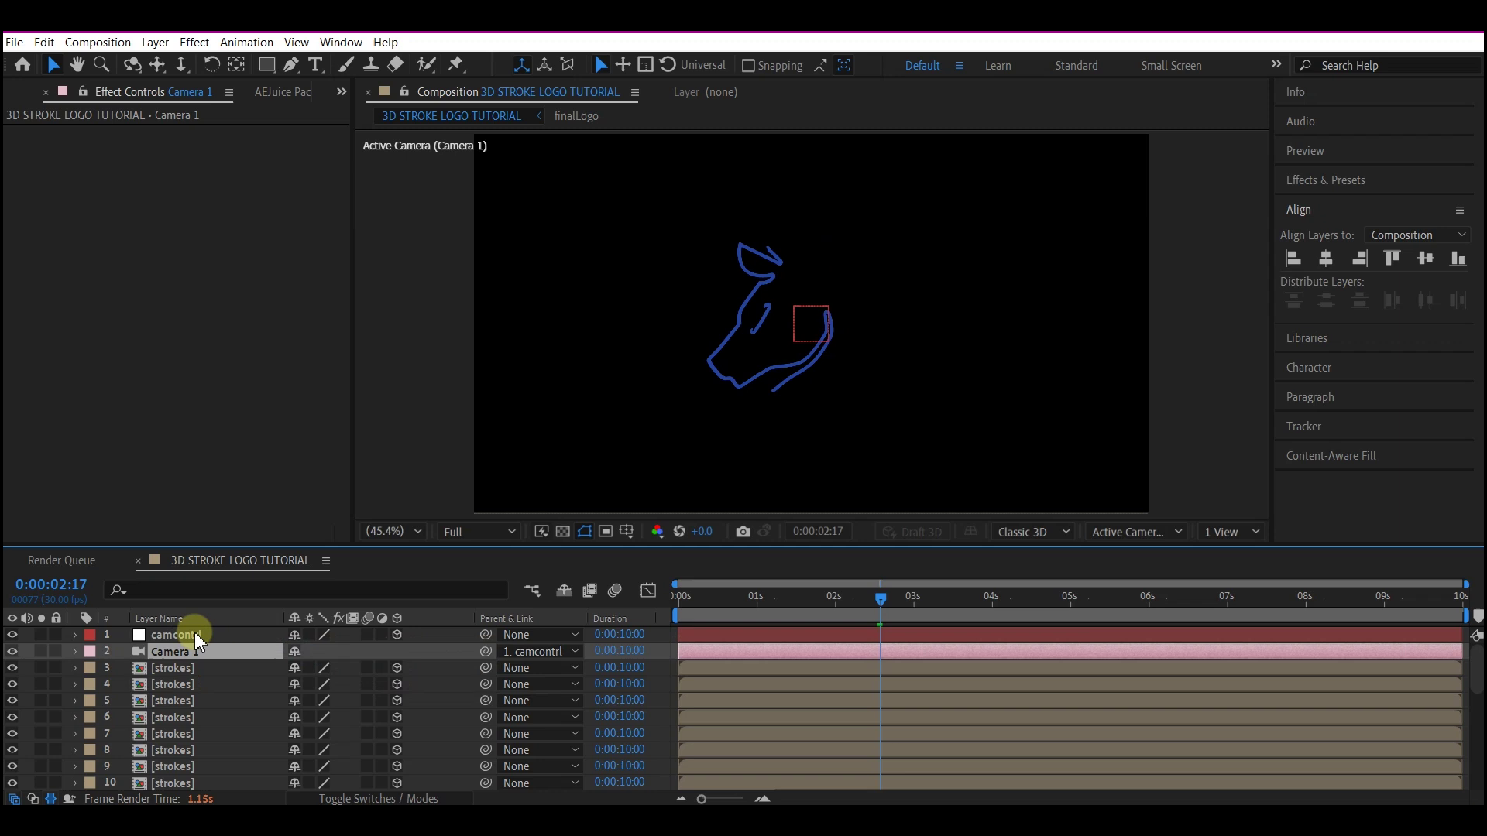
Tilt the camcontrl null to 64° X Rotation
left_click(194, 634)
key("r")
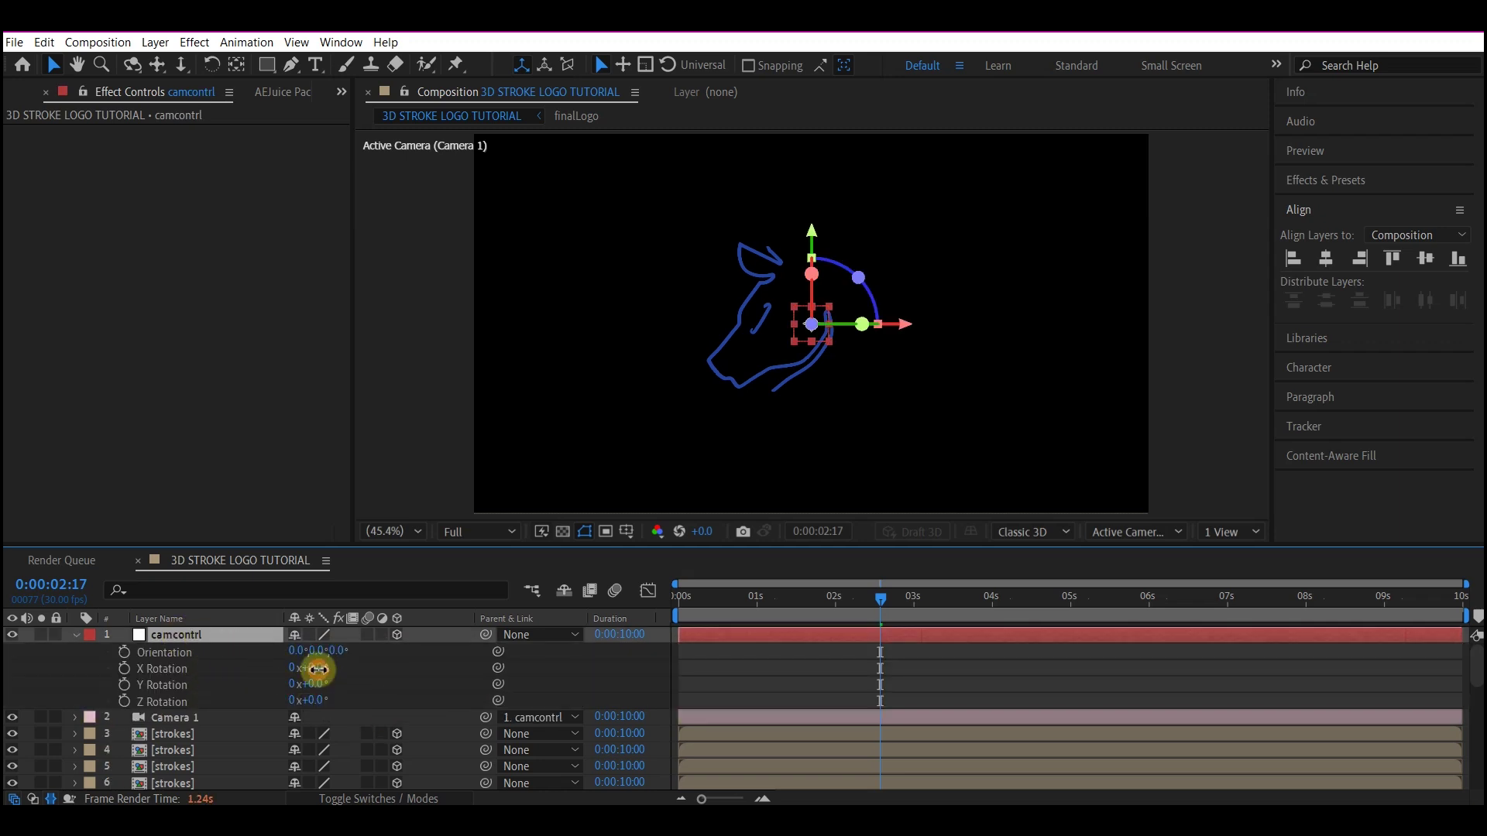
left_click_drag(317, 669, 183, 707)
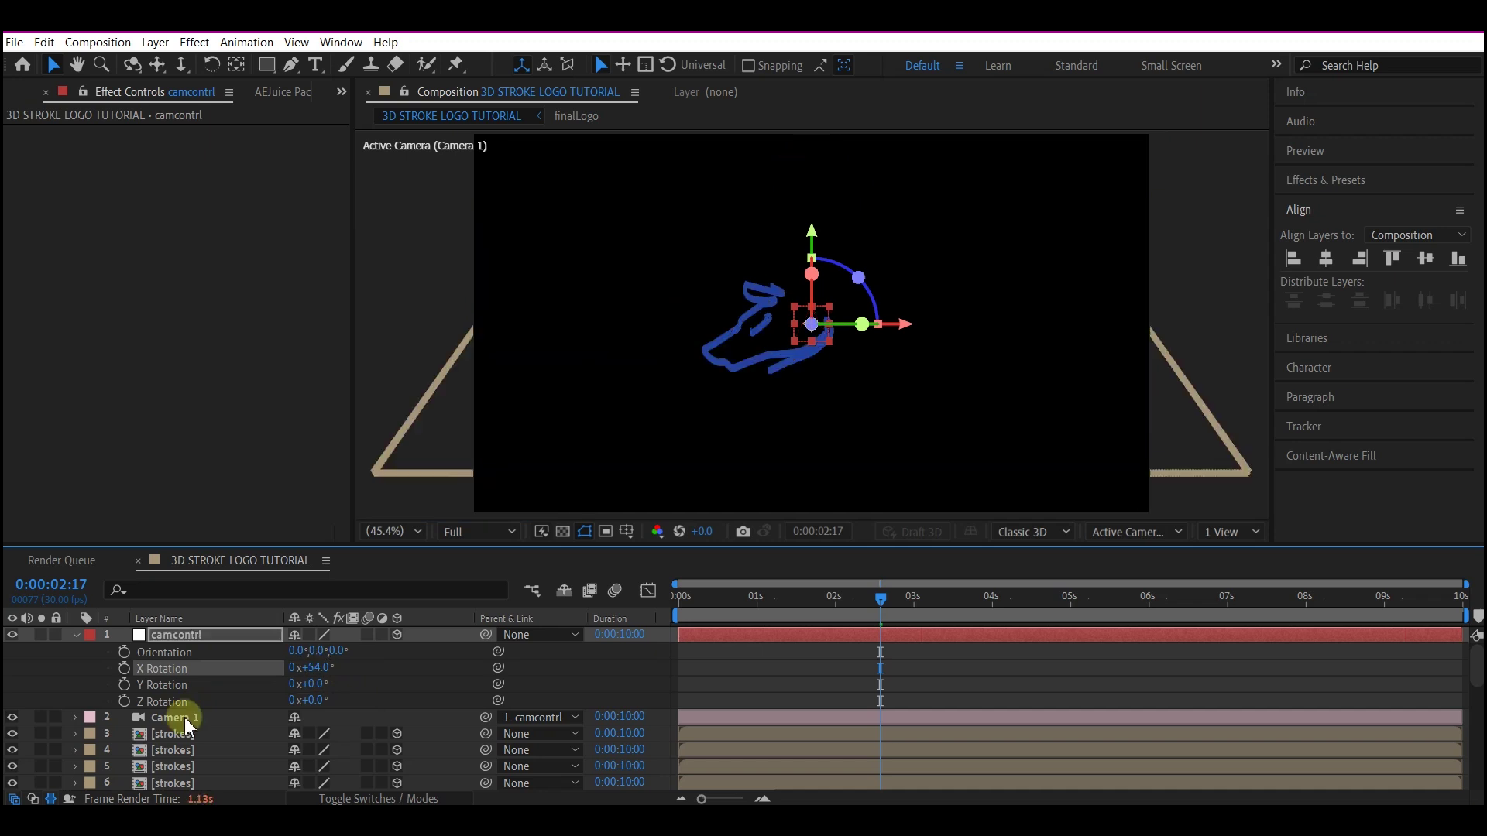
Raise Camera 1's Zoom to 2756.7 pixels to enlarge the logo
left_click(75, 717)
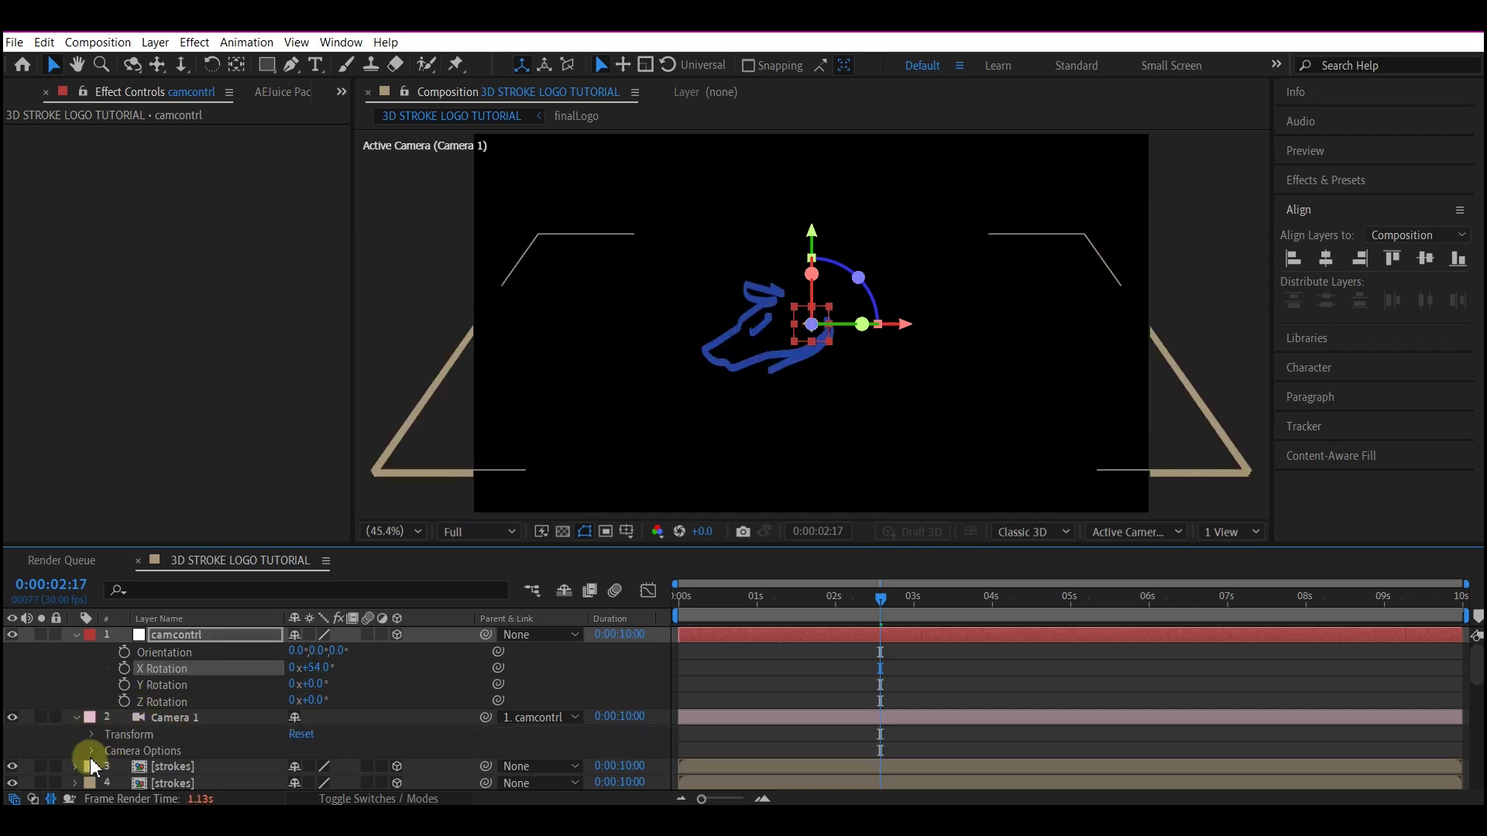
left_click(93, 751)
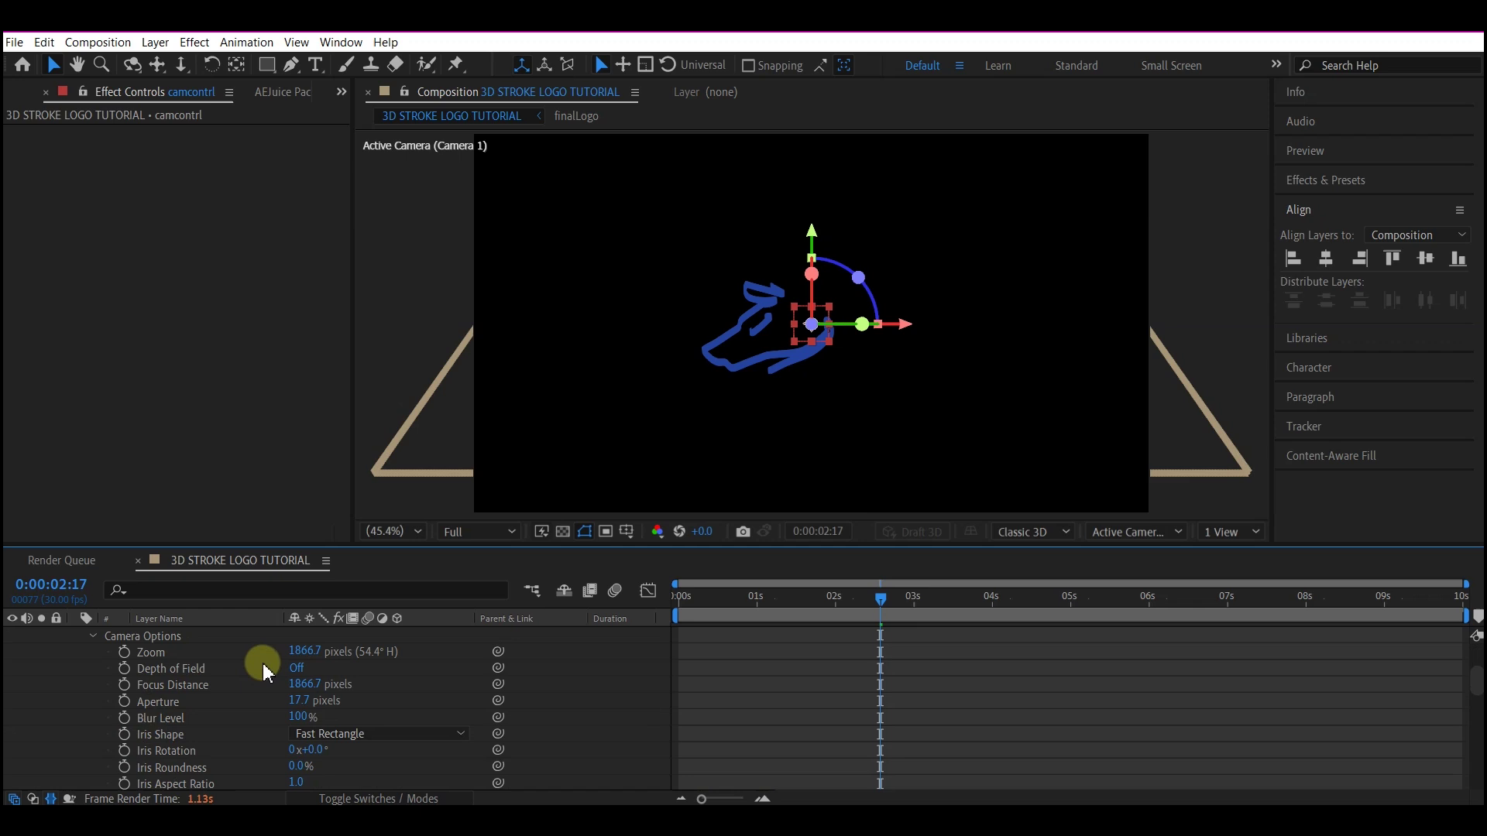
left_click_drag(300, 653, 972, 92)
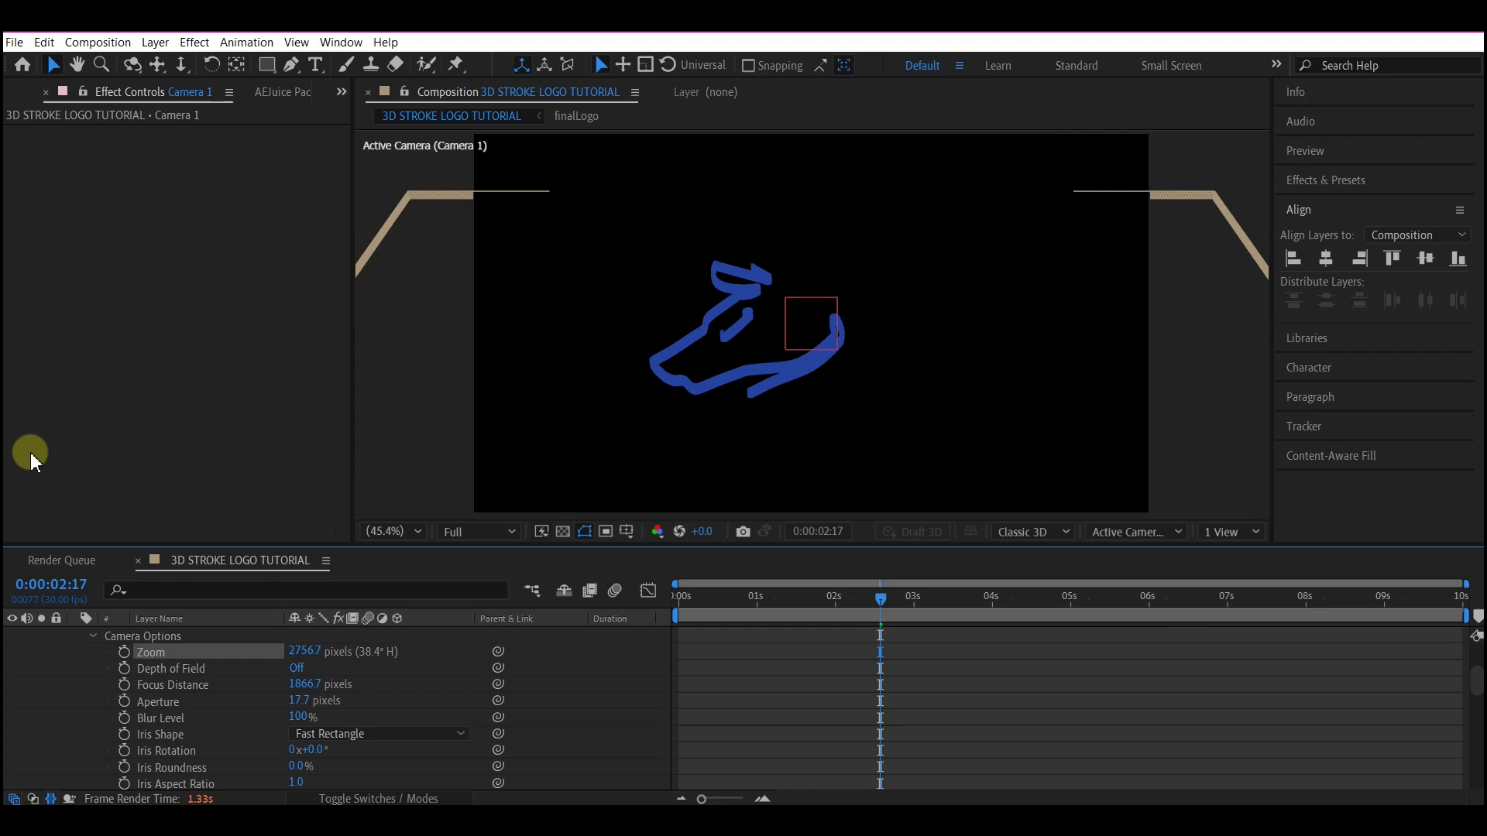
Apply a Fill effect to the top strokes layer (layer 3)
scroll(151, 681, "down", 5)
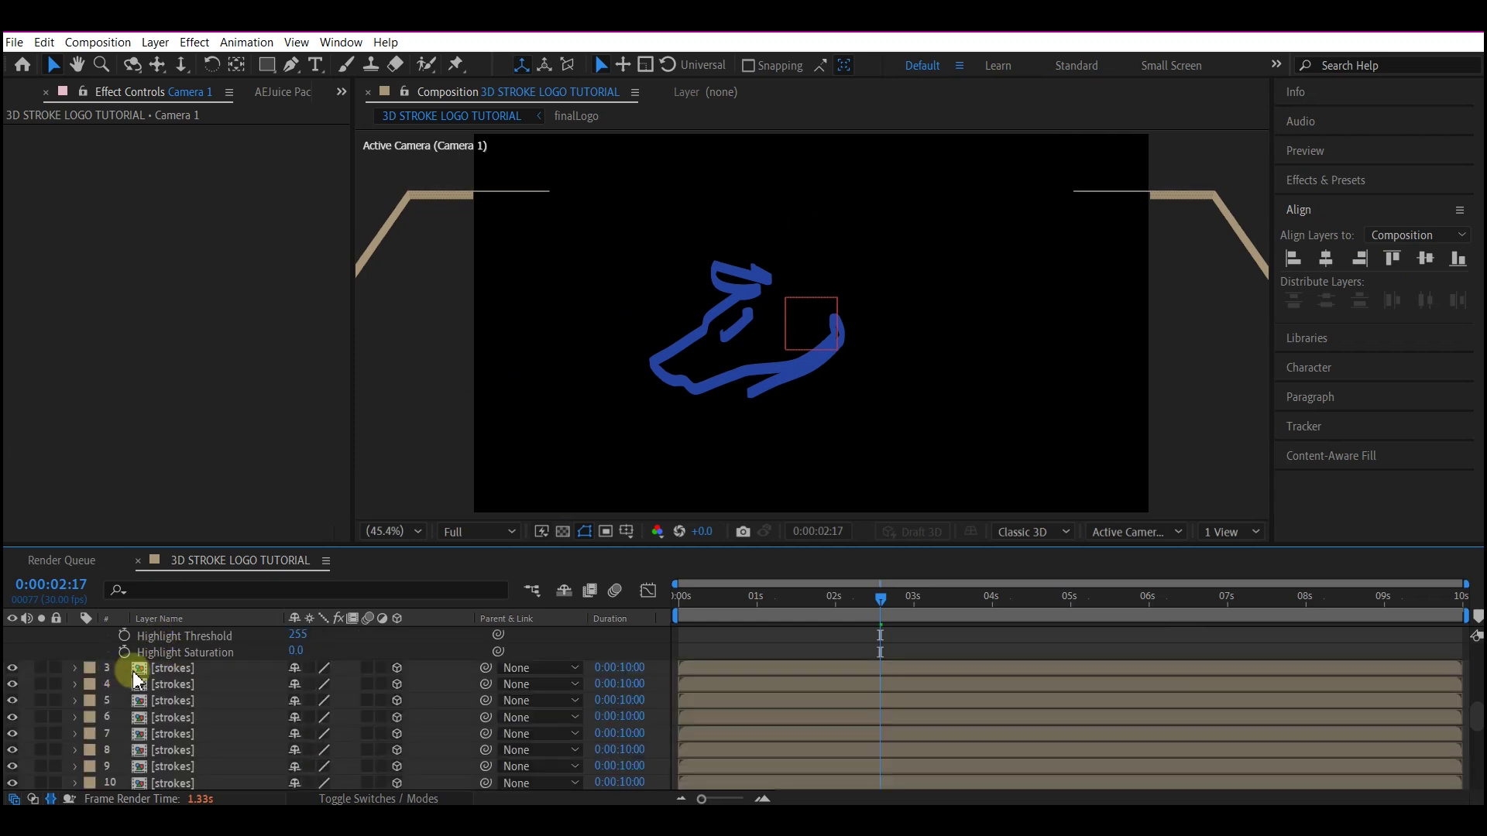
left_click(188, 668)
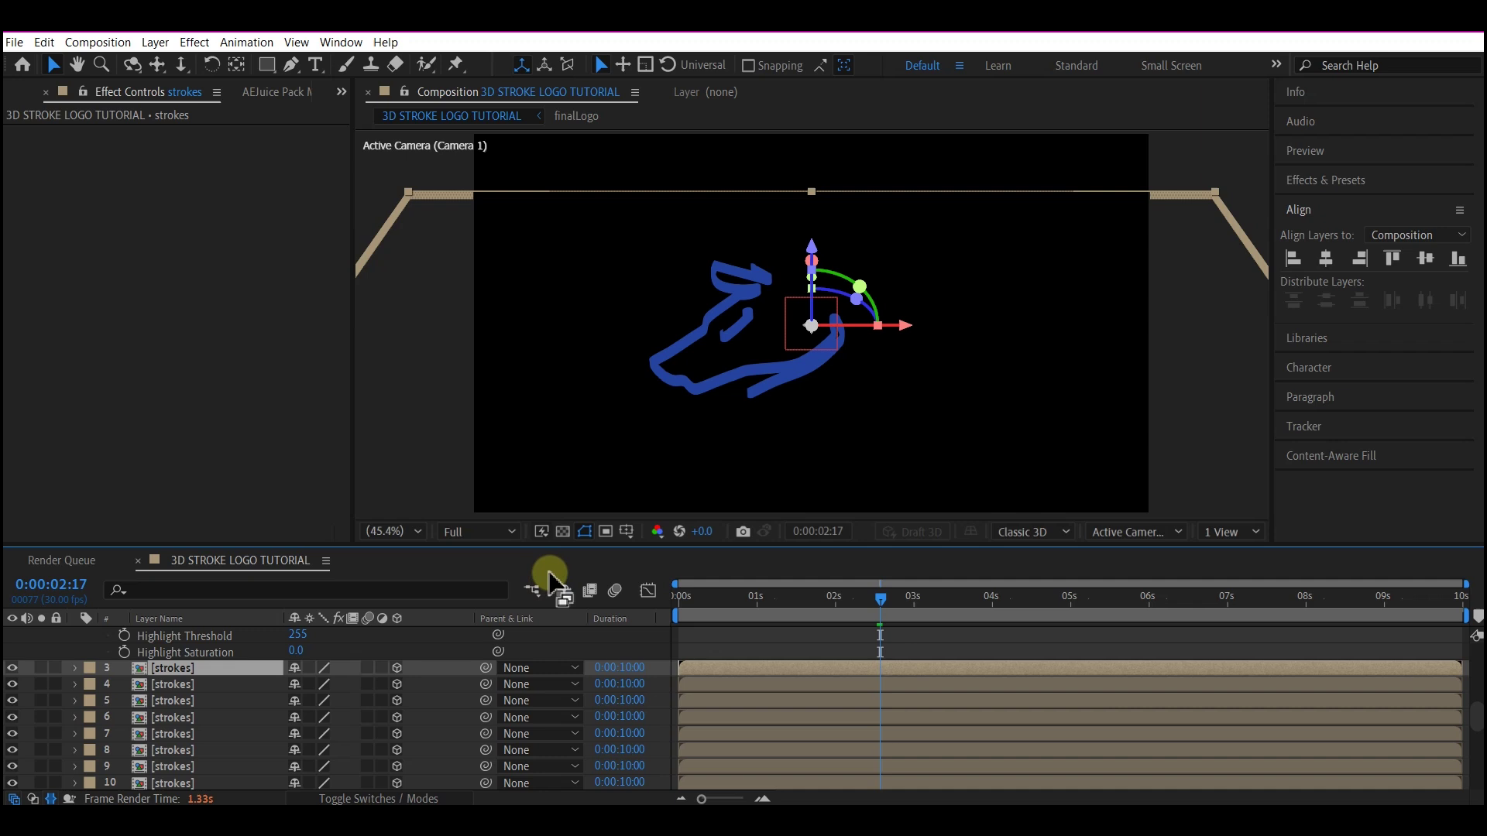
key("ctrl+space")
type("fill")
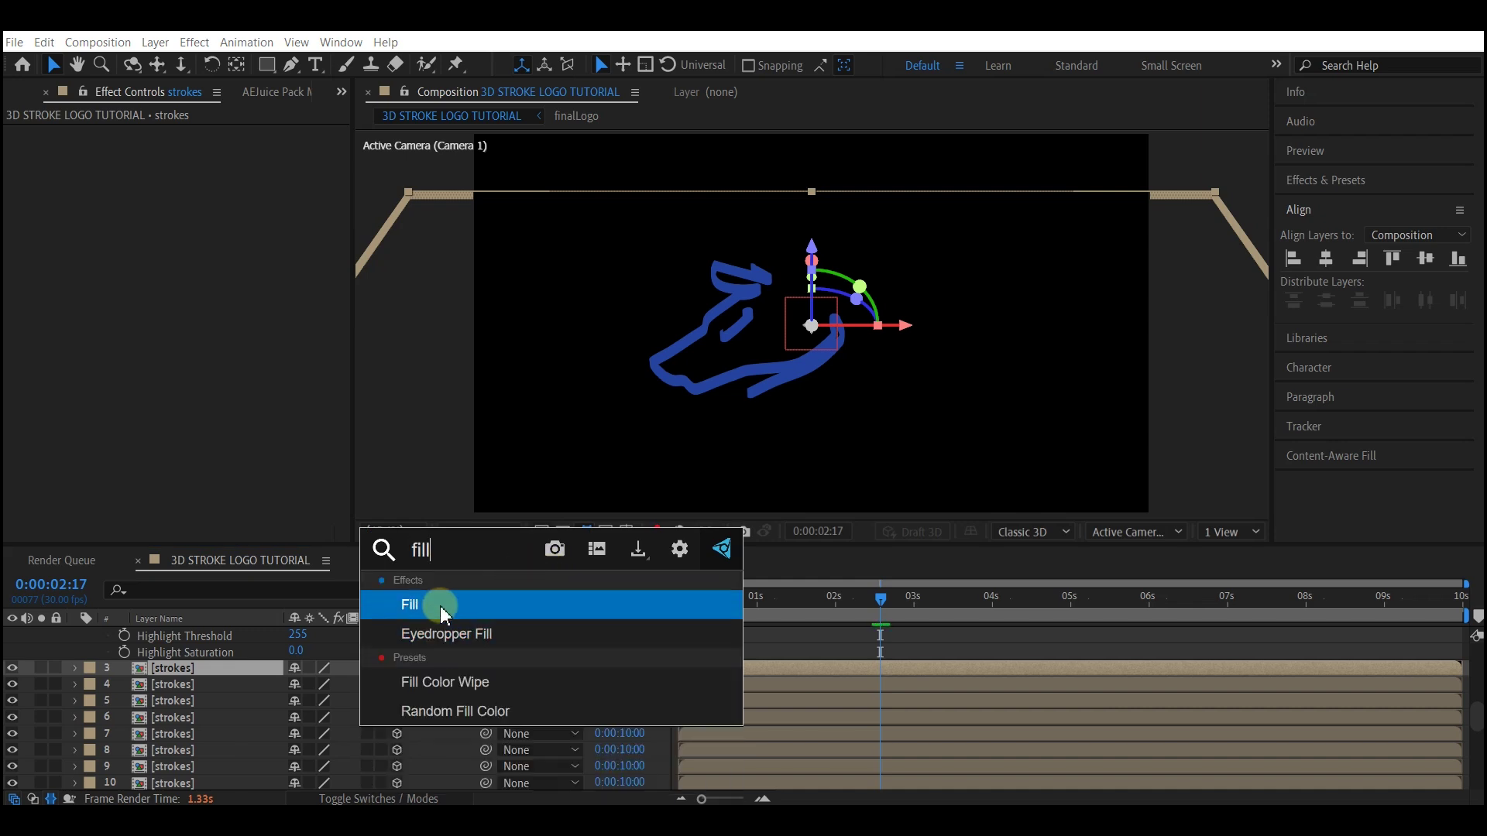
left_click(442, 608)
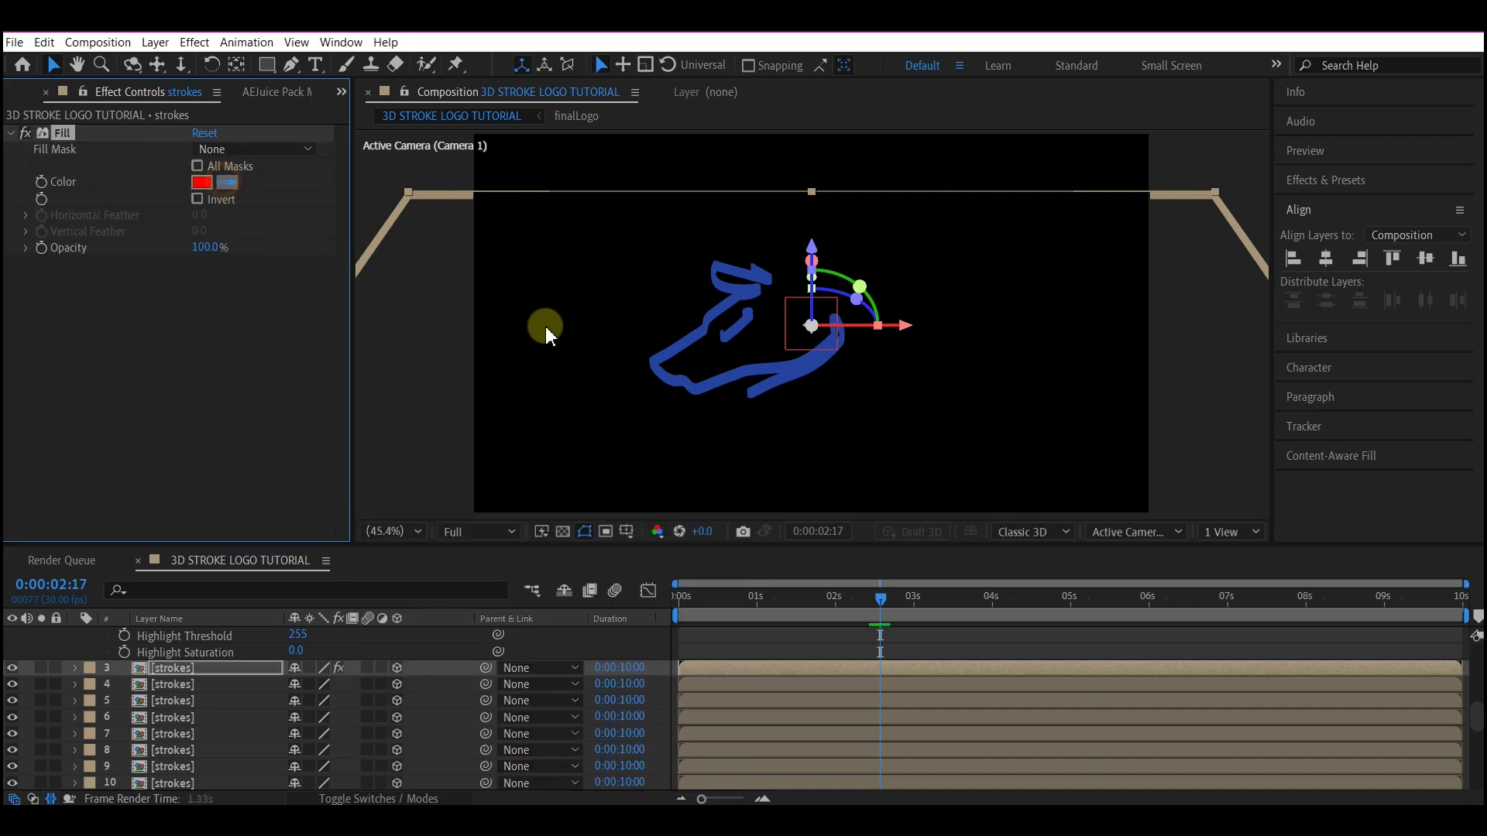
left_click(723, 303)
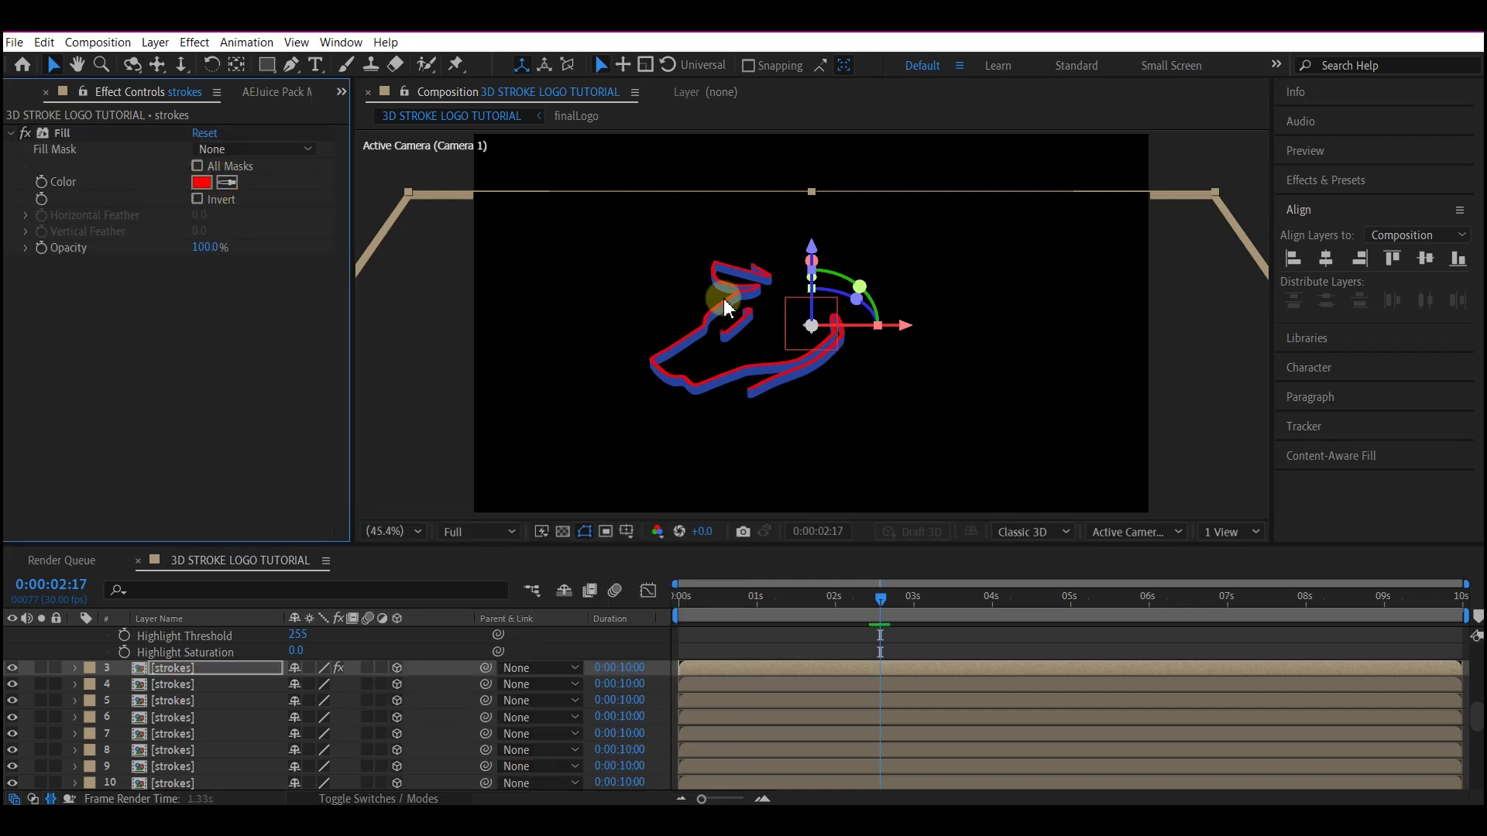
Sample the logo blue for the Fill, then lighten it to 697AAC
left_click(228, 183)
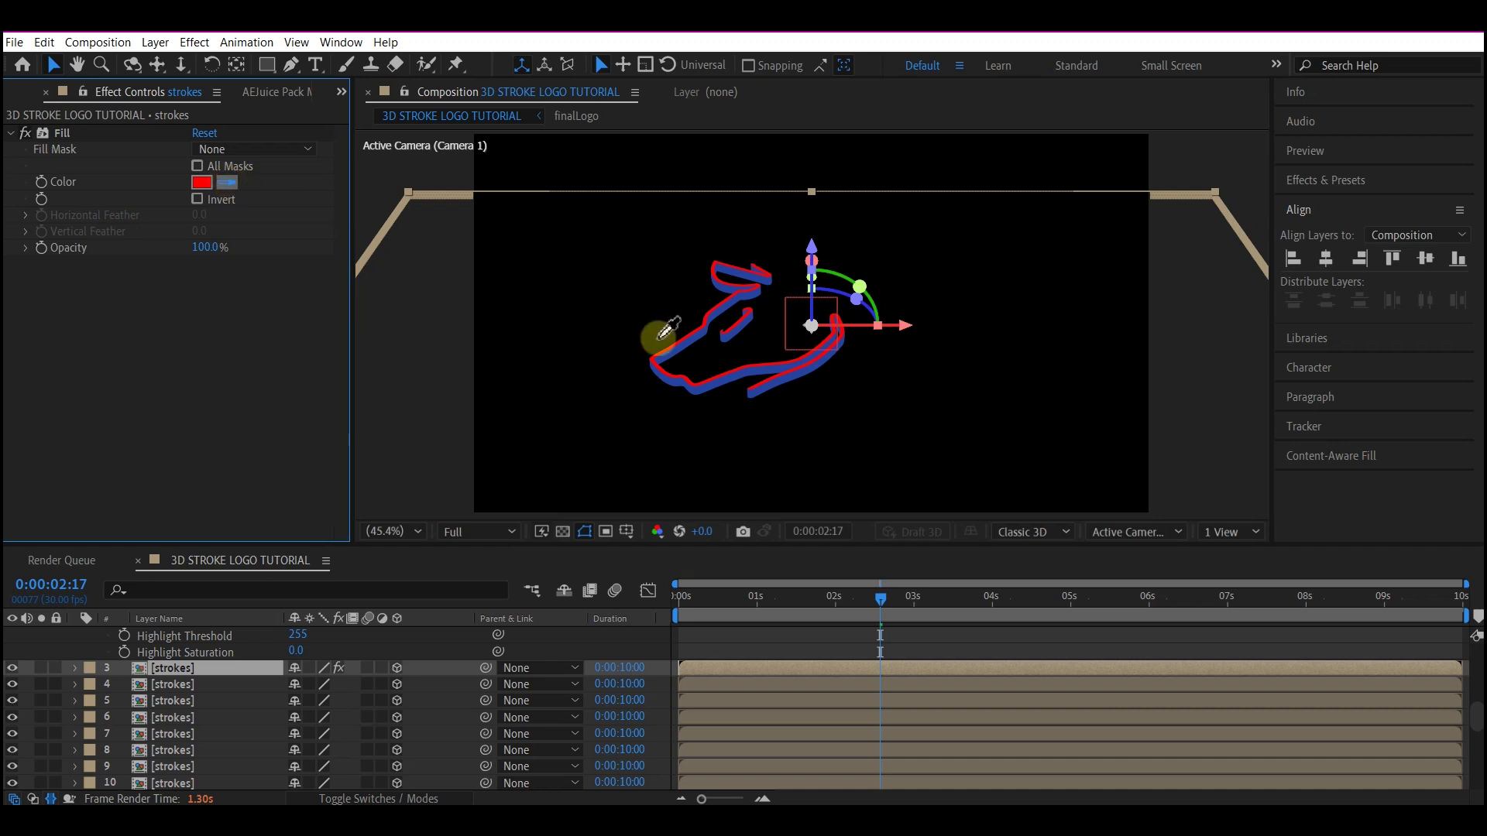
left_click(729, 302)
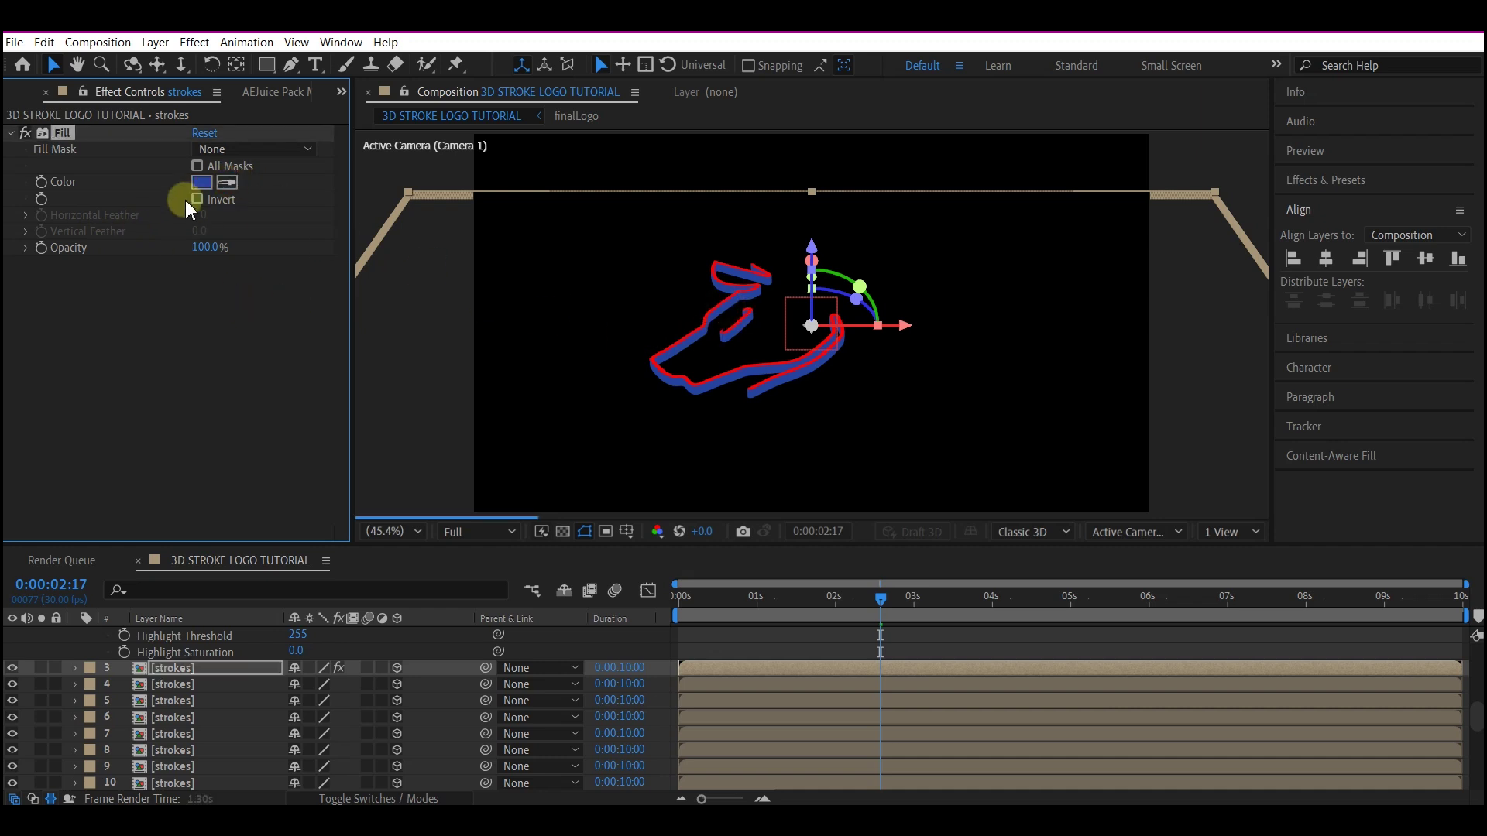
left_click(202, 182)
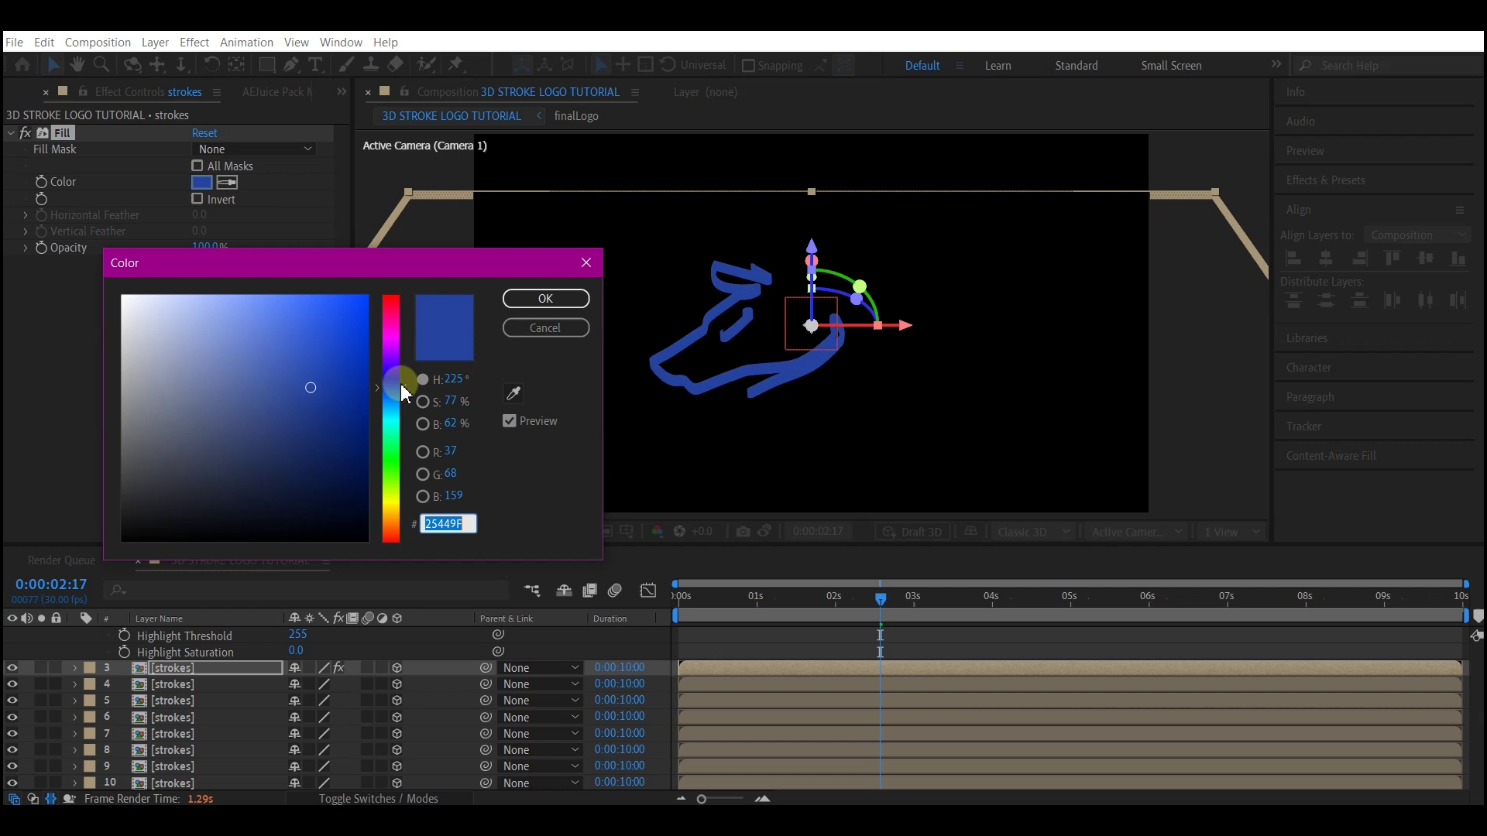
left_click(216, 374)
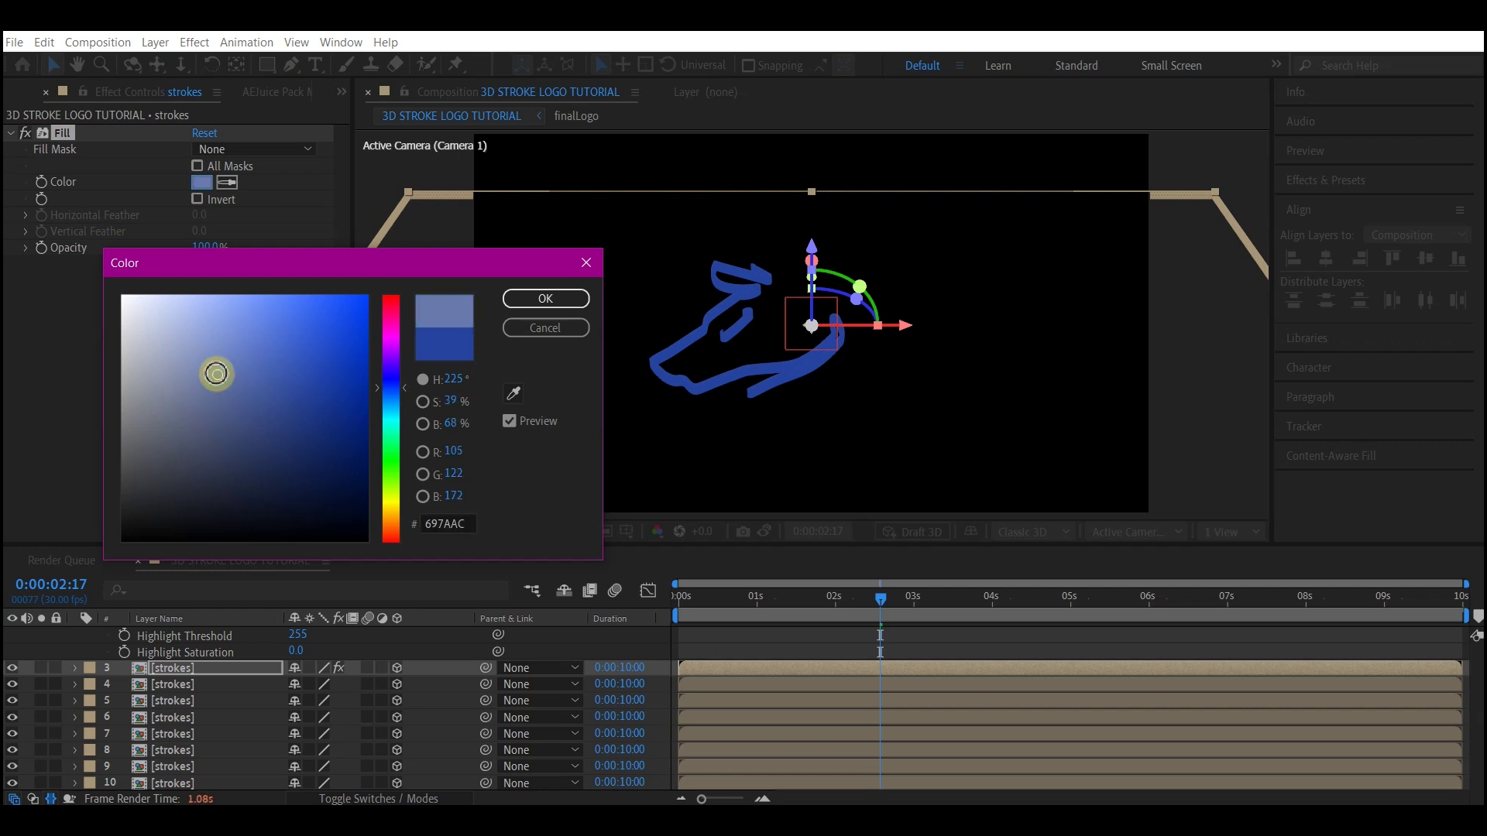
left_click(545, 298)
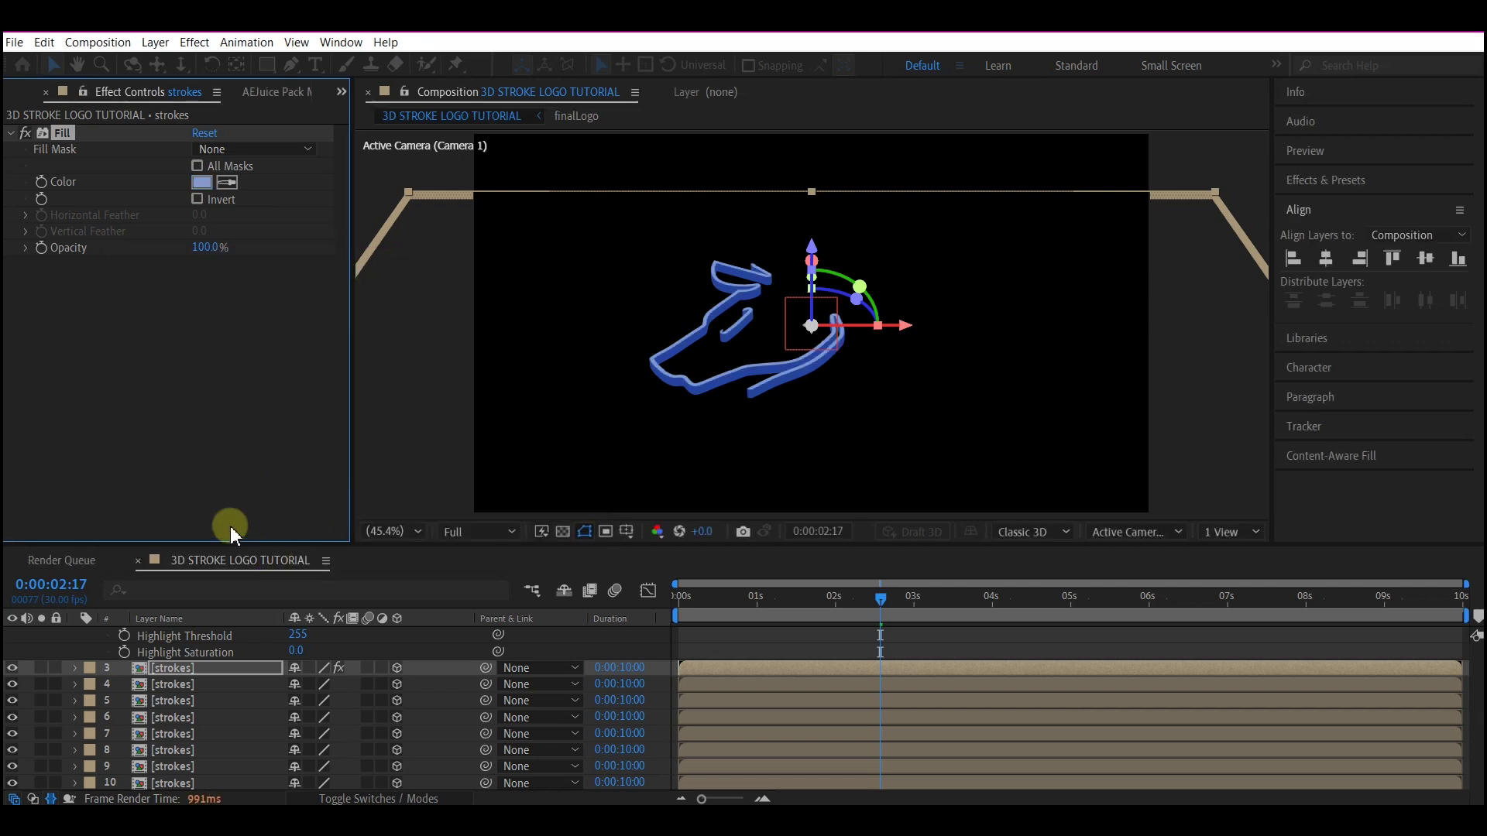
Create a solid named bg and move it to the bottom of the layer stack
scroll(185, 708, "down", 6)
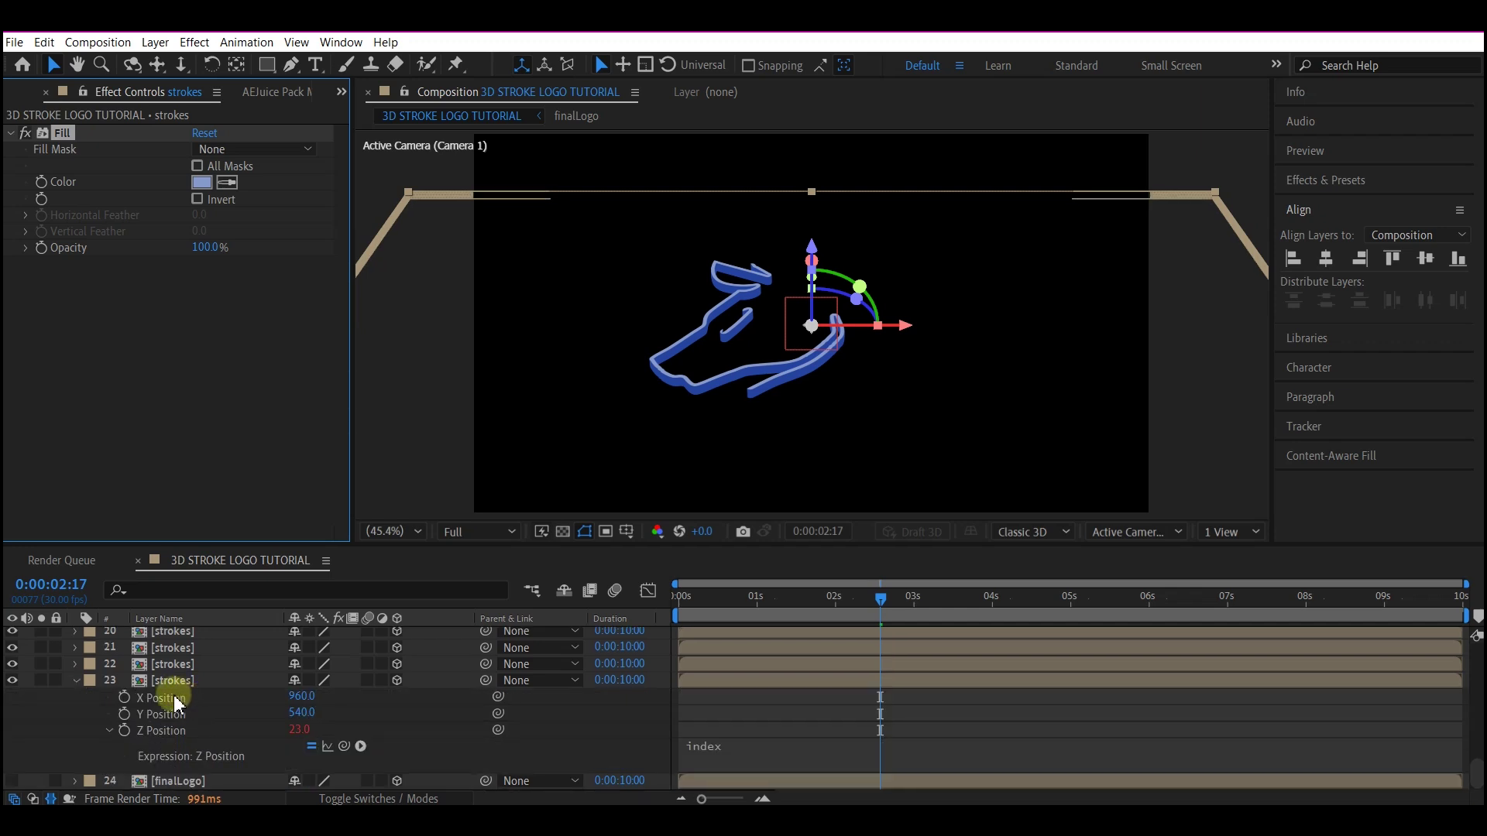
left_click(159, 680)
right_click(58, 716)
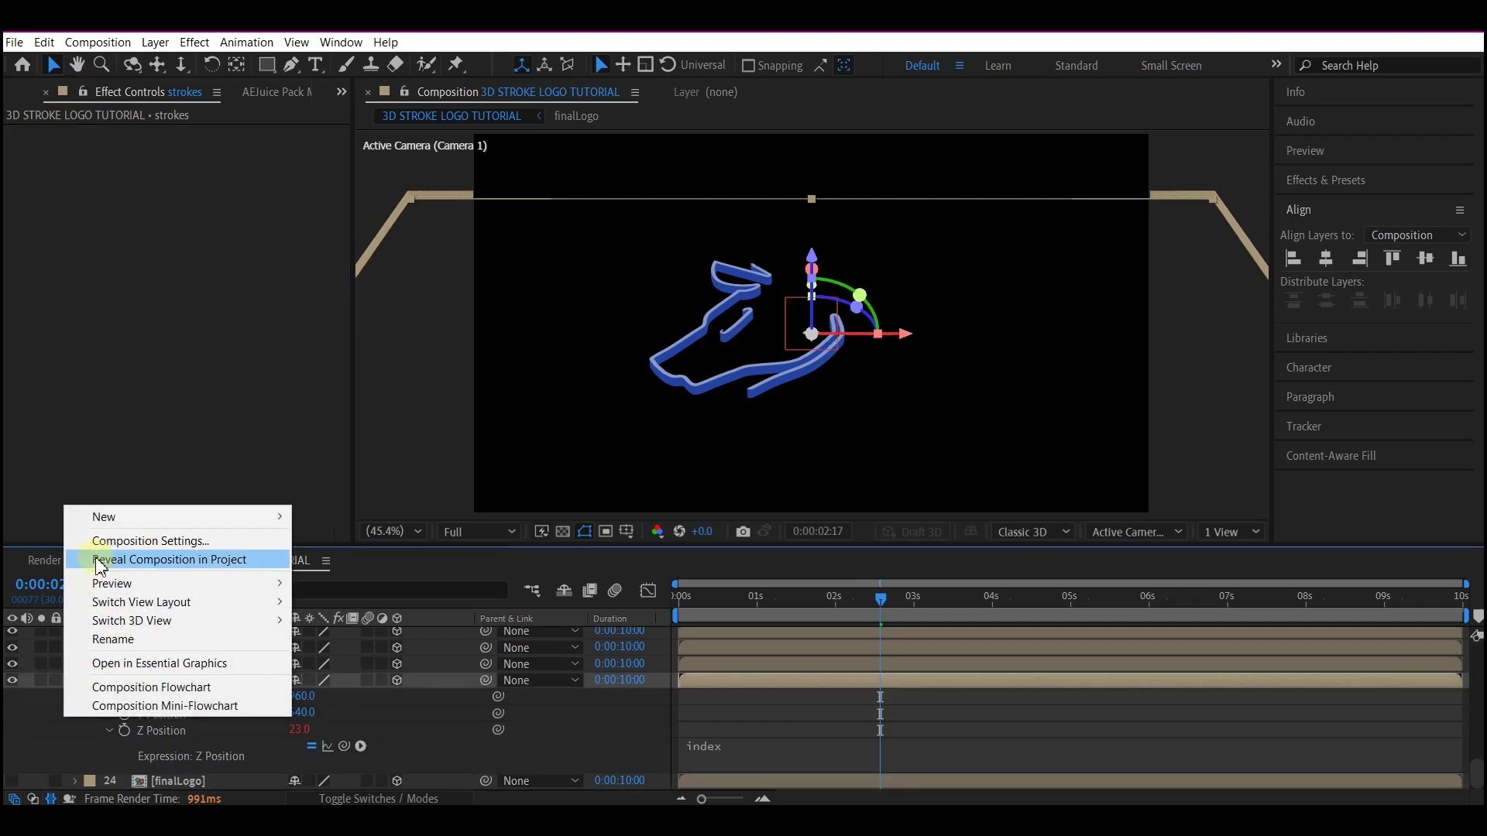
mouse_move(109, 516)
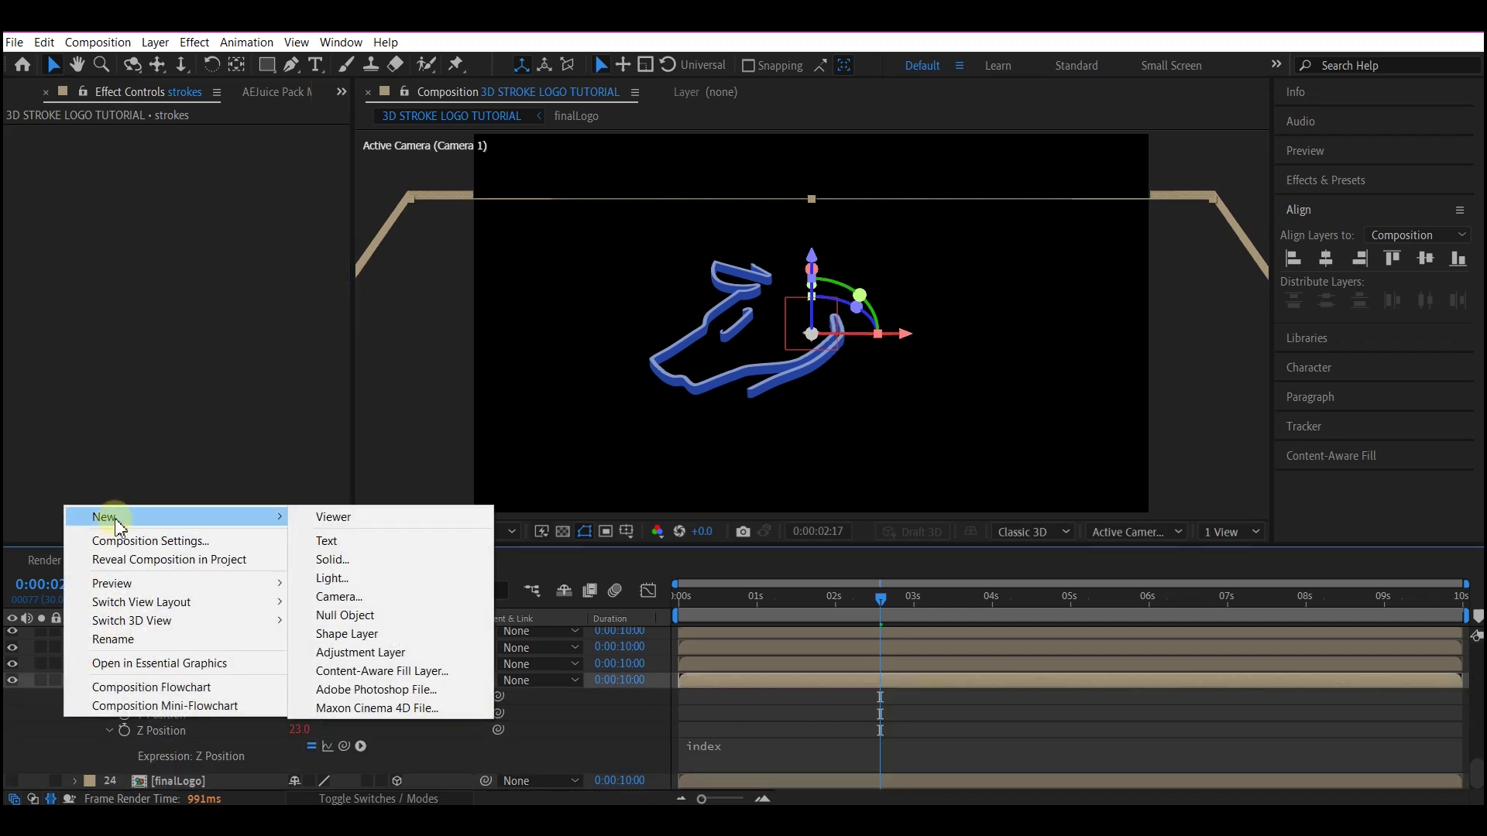
left_click(332, 561)
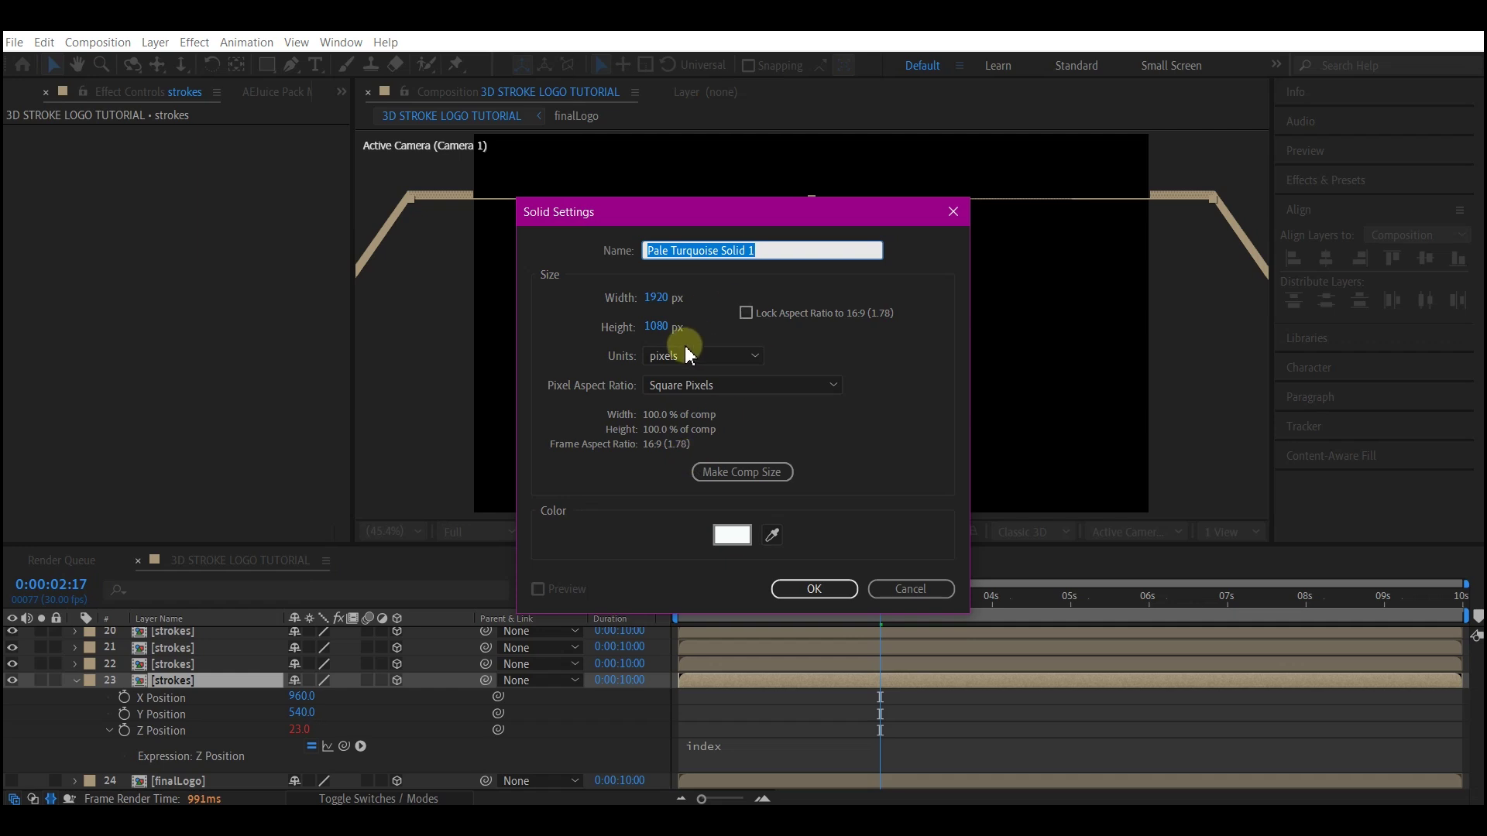
type("bg")
left_click(819, 591)
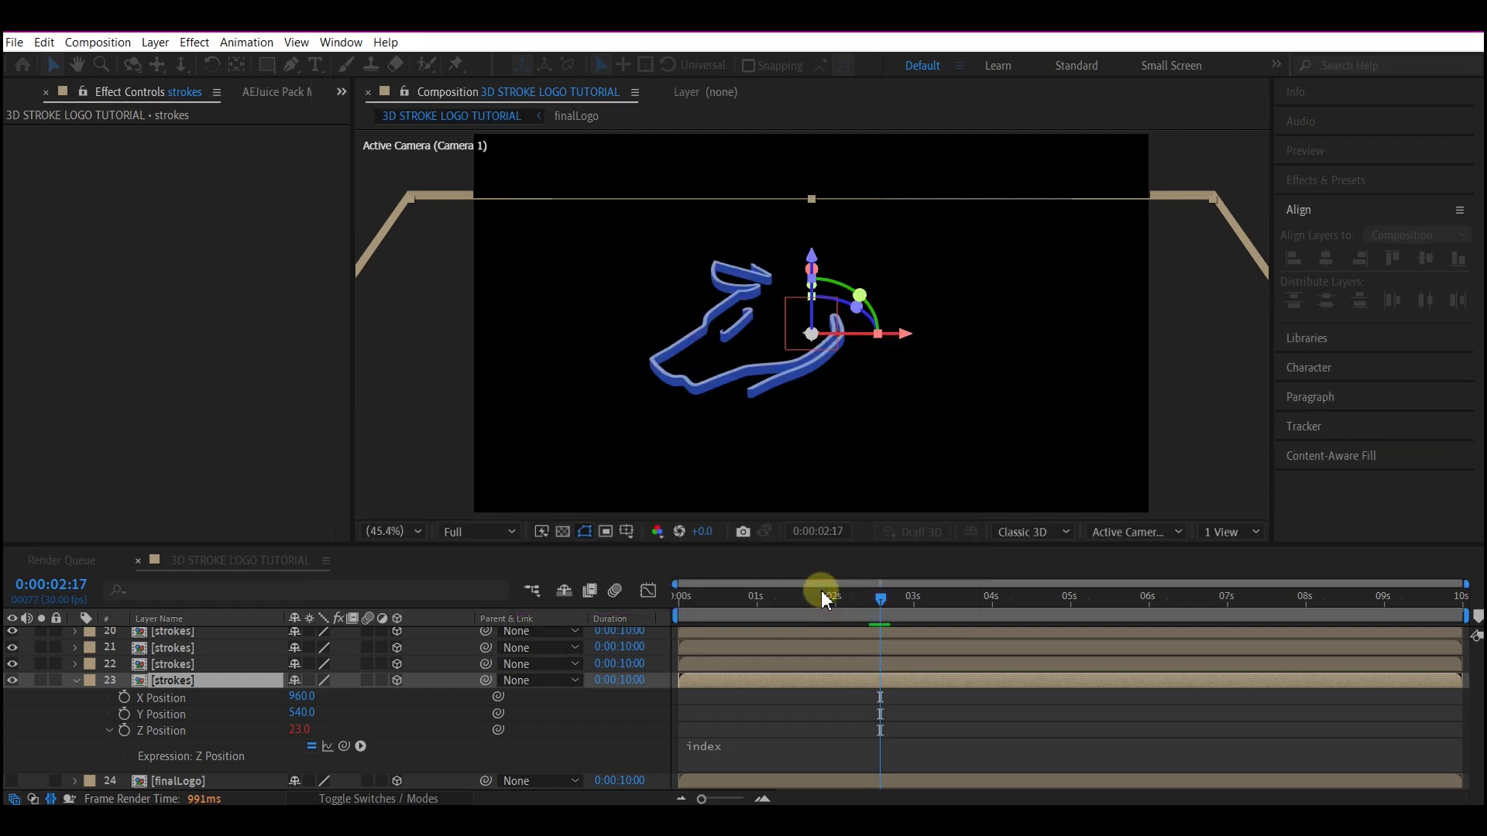
key("ctrl+shift+bracketleft")
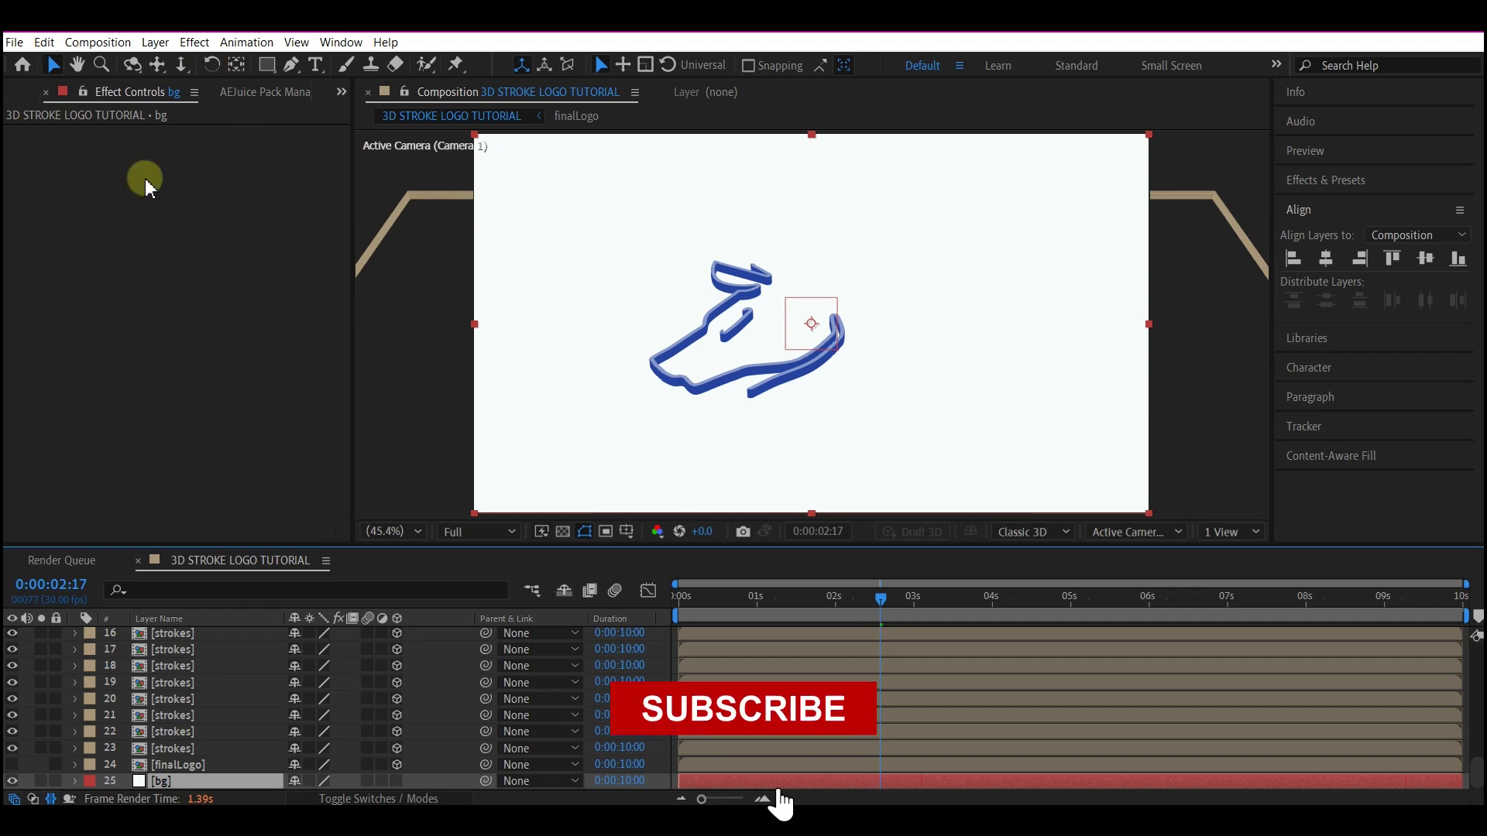
Add Gradient Ramp to bg with a light blue end and darker blue 25449F start colour
key("ctrl+space")
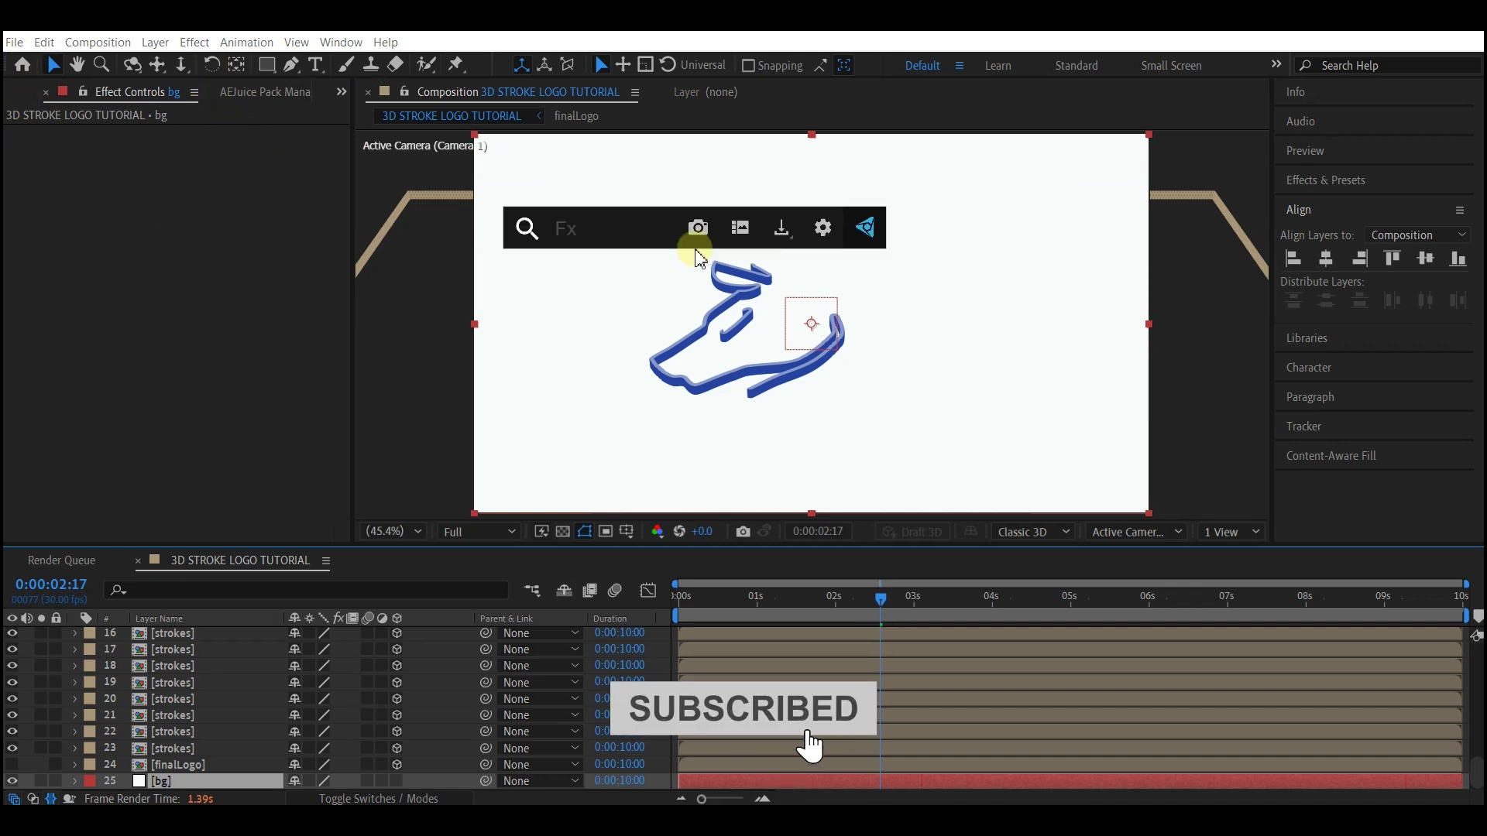
type("ramp")
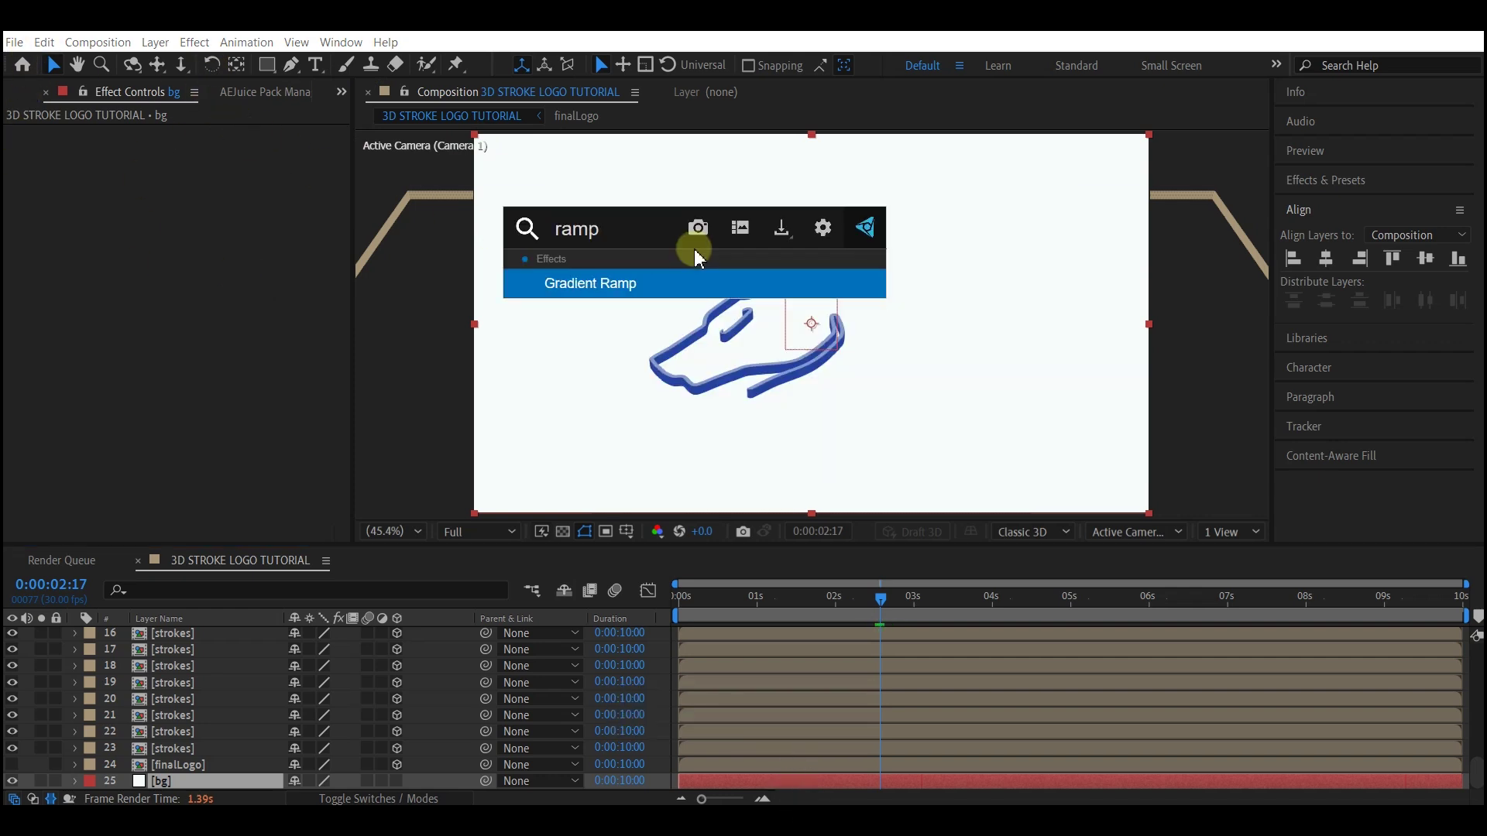
key("Return")
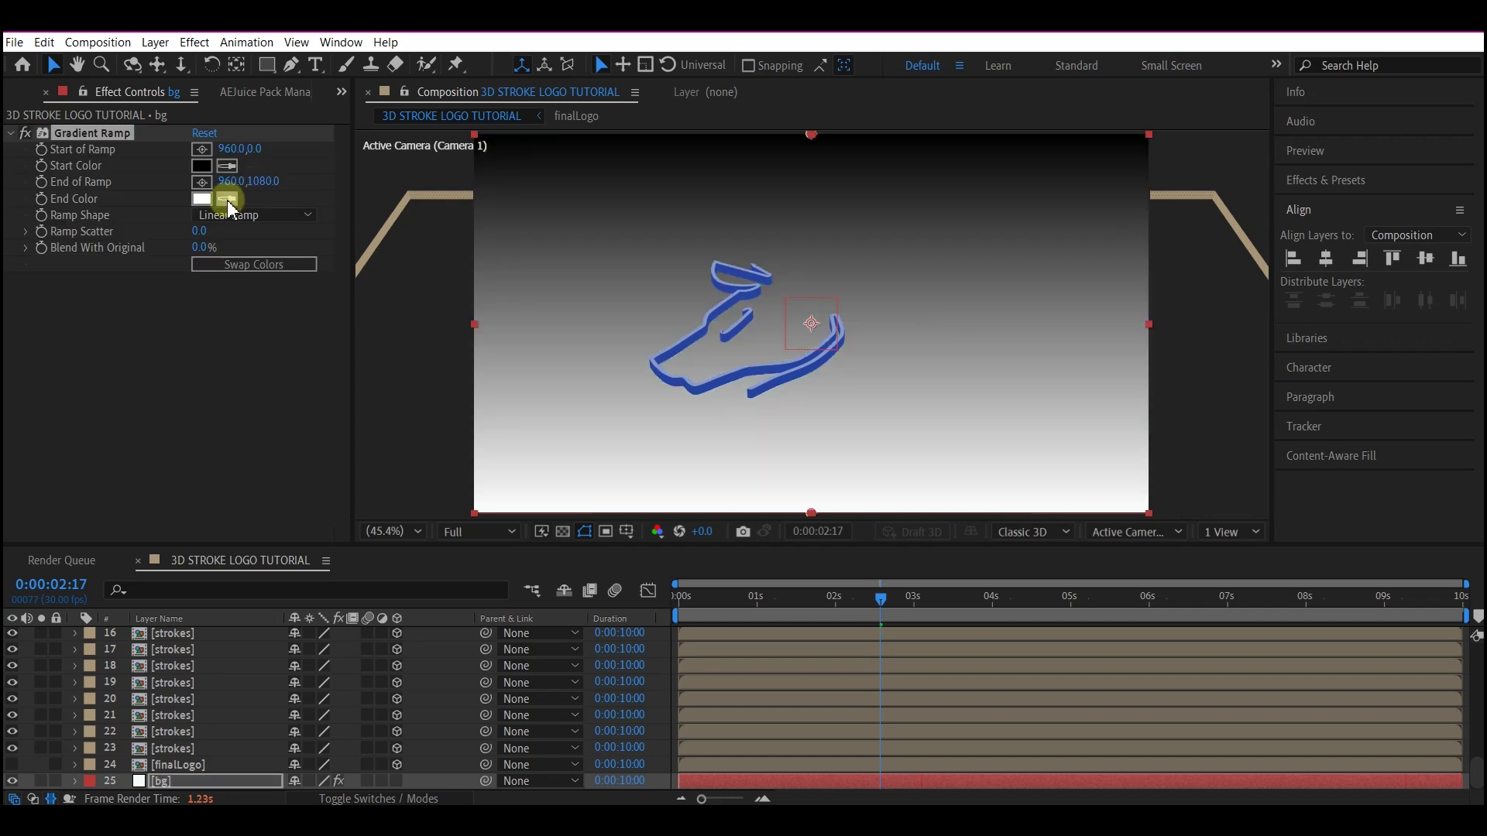
left_click(226, 200)
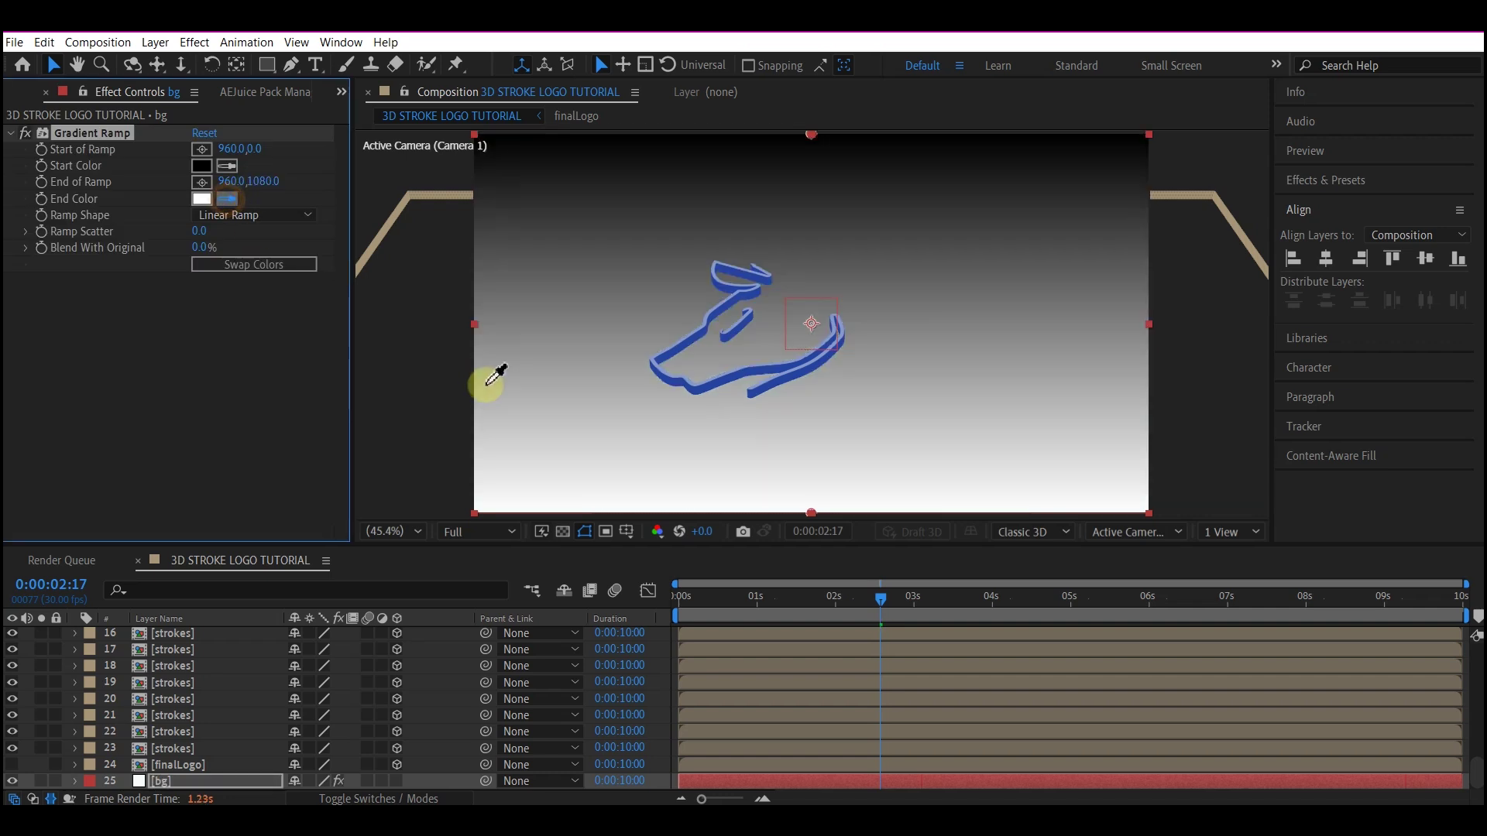
left_click(700, 326)
left_click(227, 165)
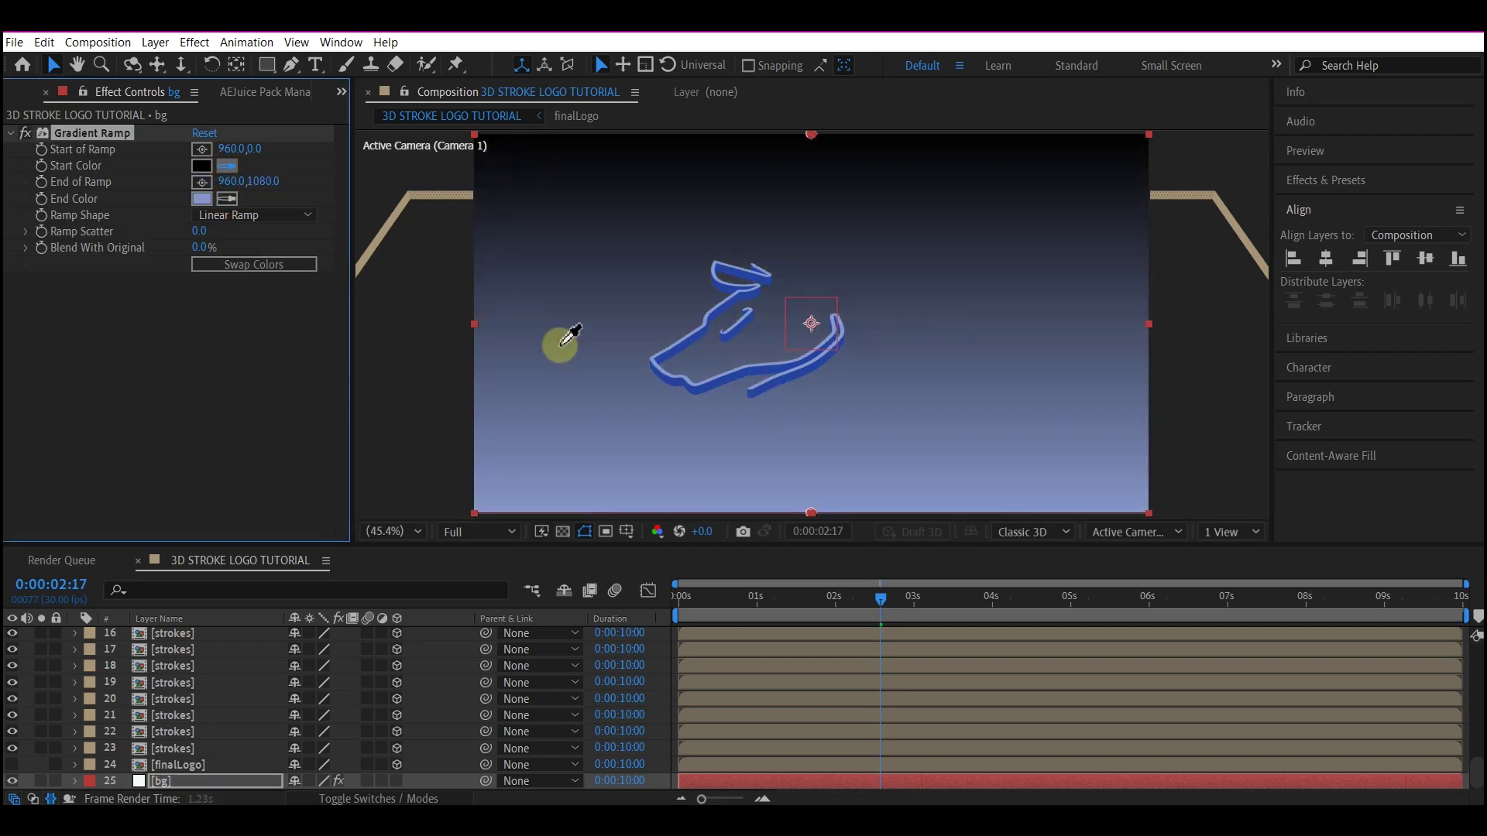
left_click(690, 341)
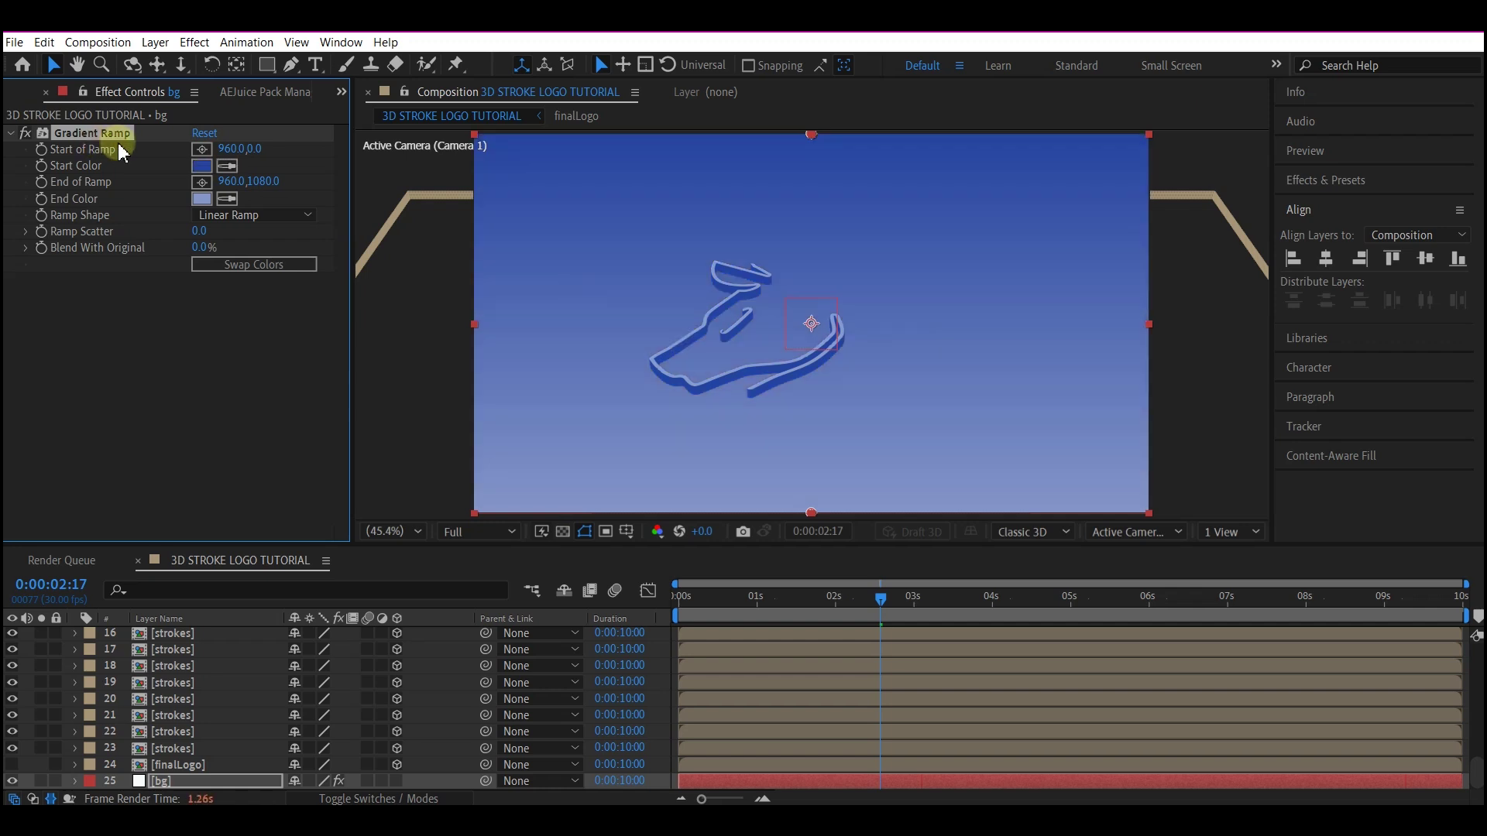
left_click(202, 166)
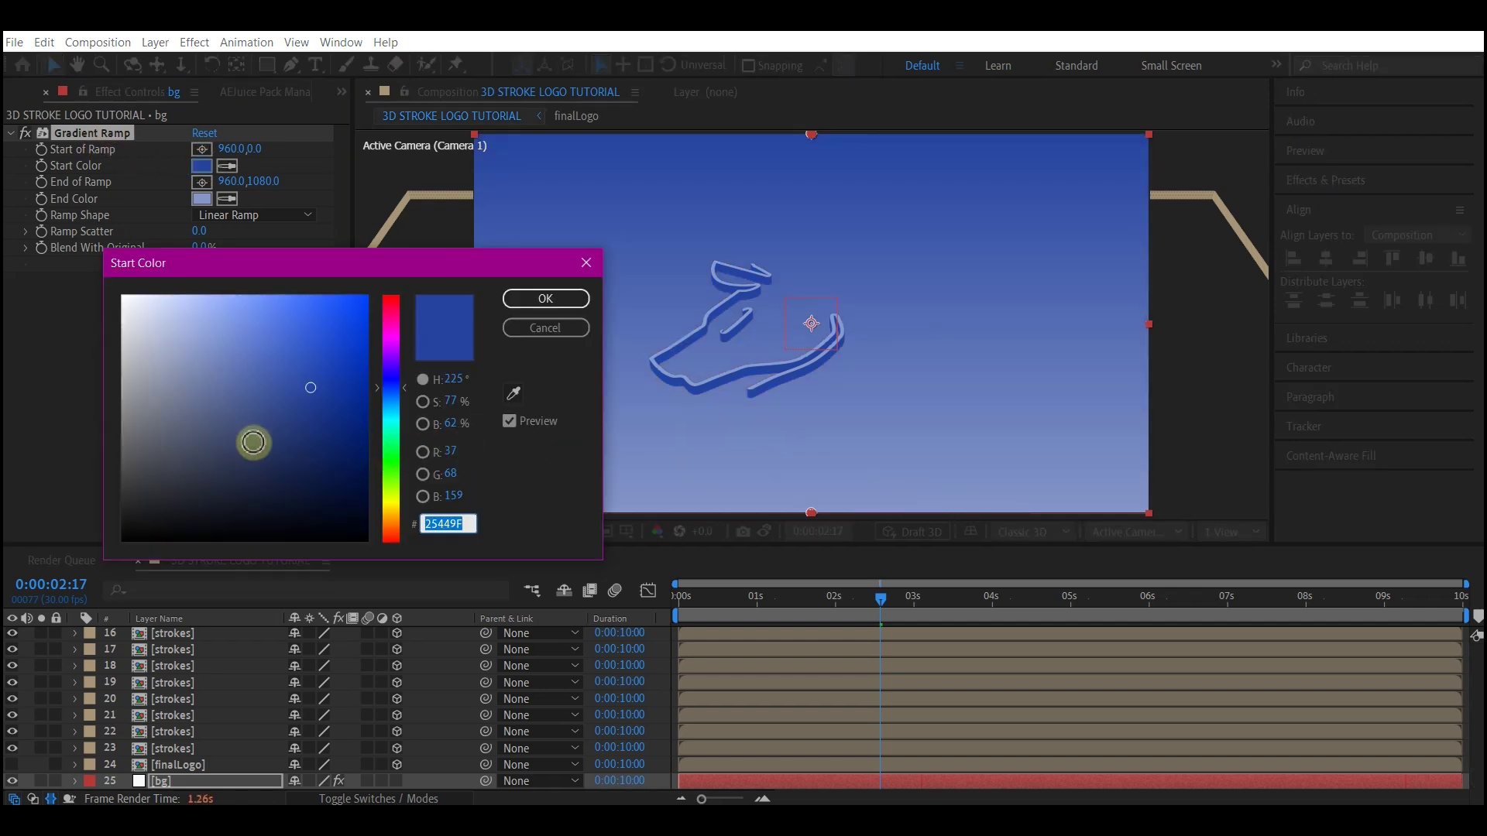
left_click(295, 468)
Confirm the dark gradient start colour and copy layer 3's Fill effect
left_click(546, 299)
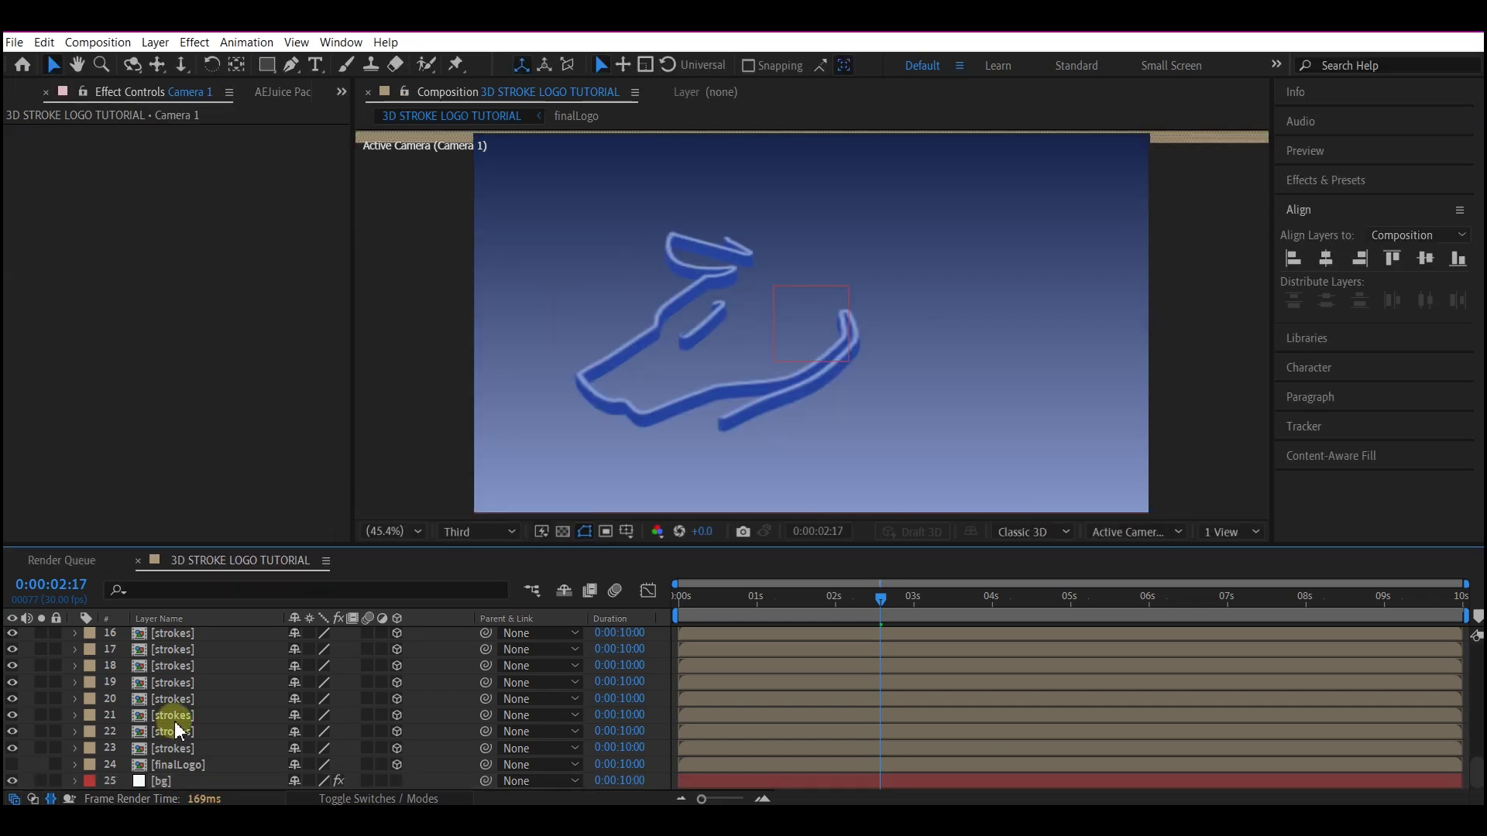
left_click(174, 765)
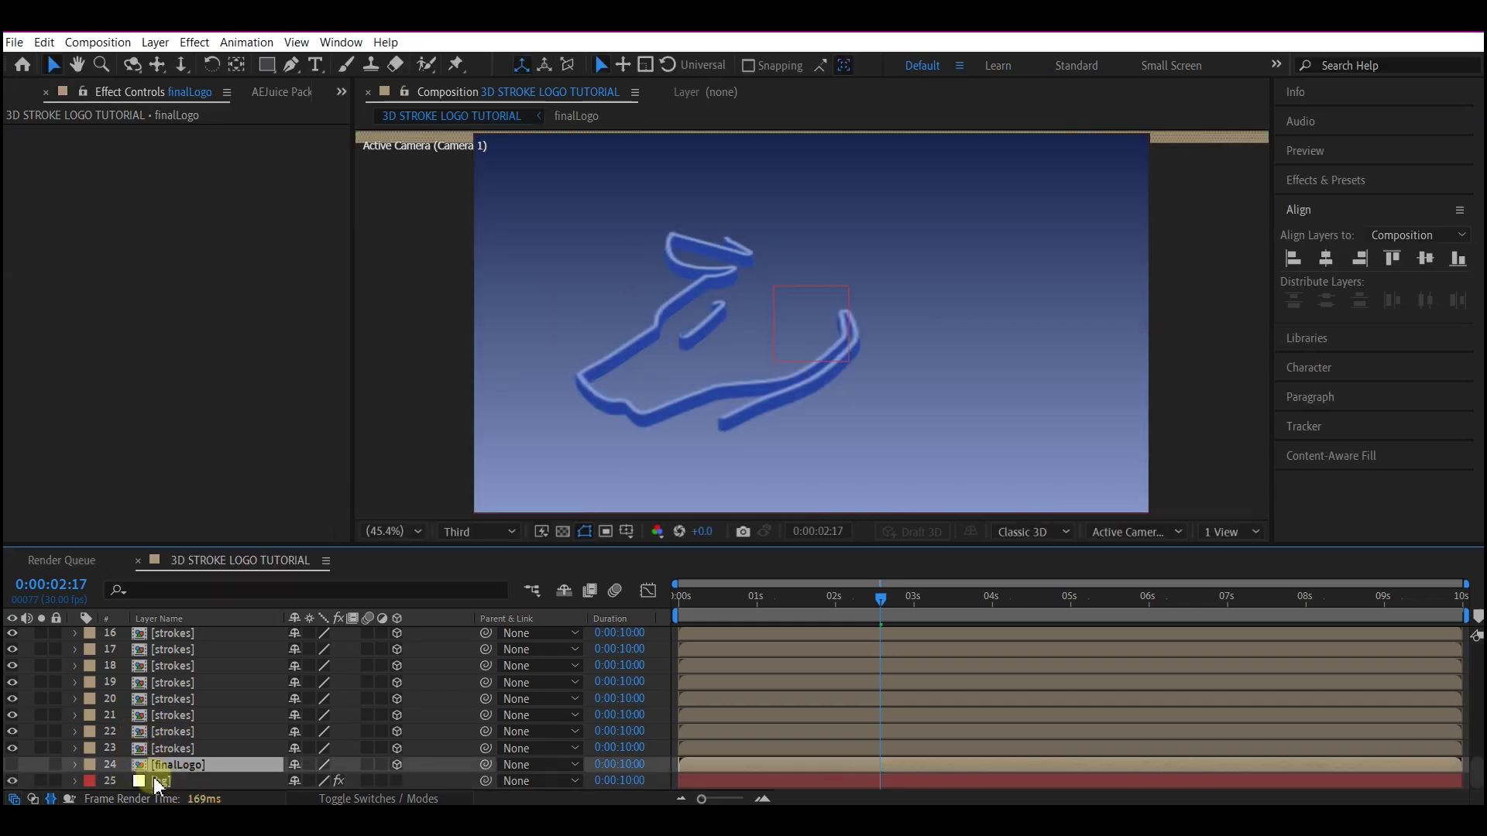
left_click(158, 782)
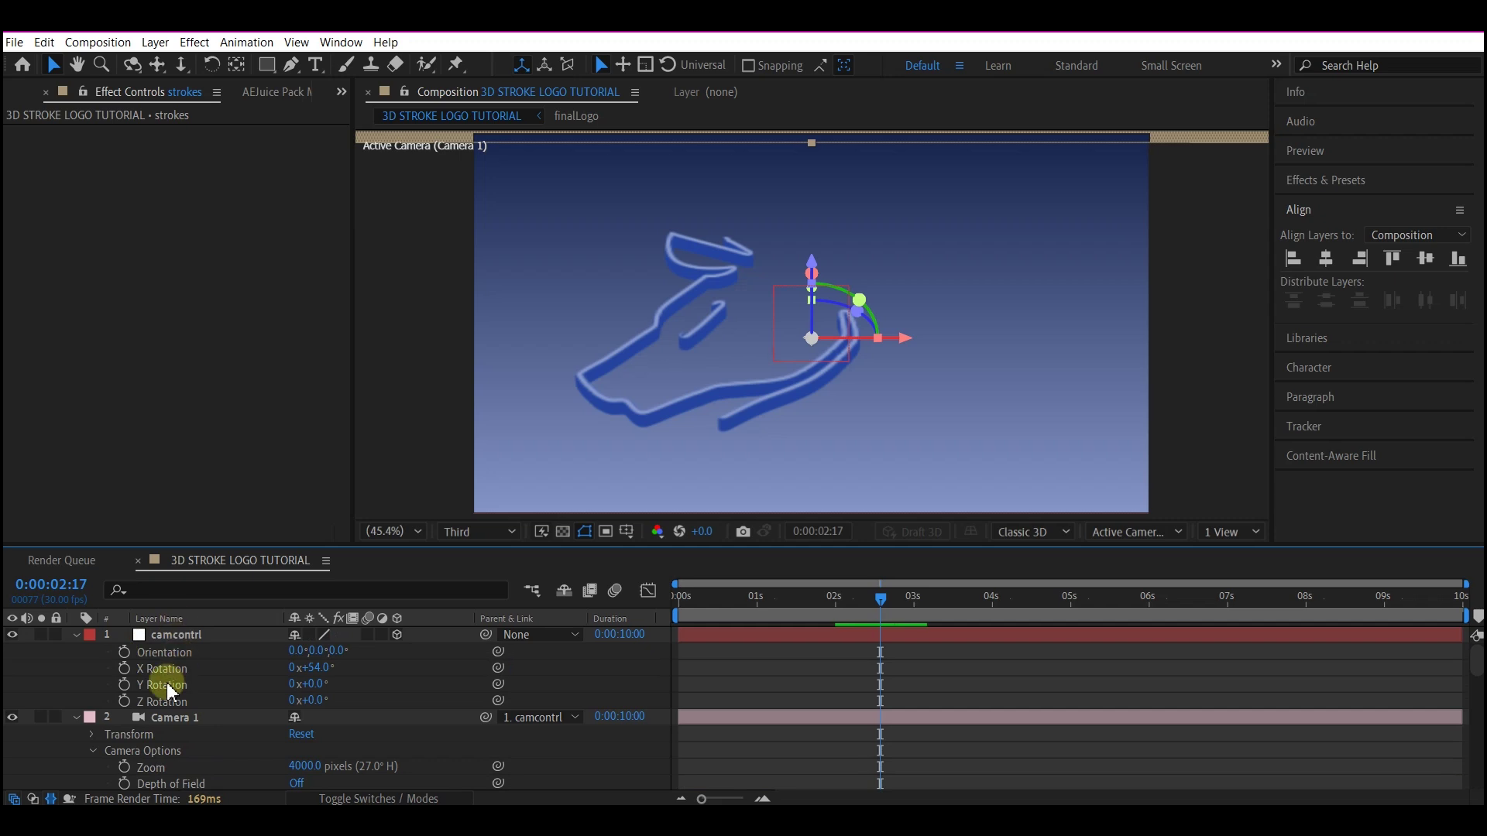
left_click(133, 691)
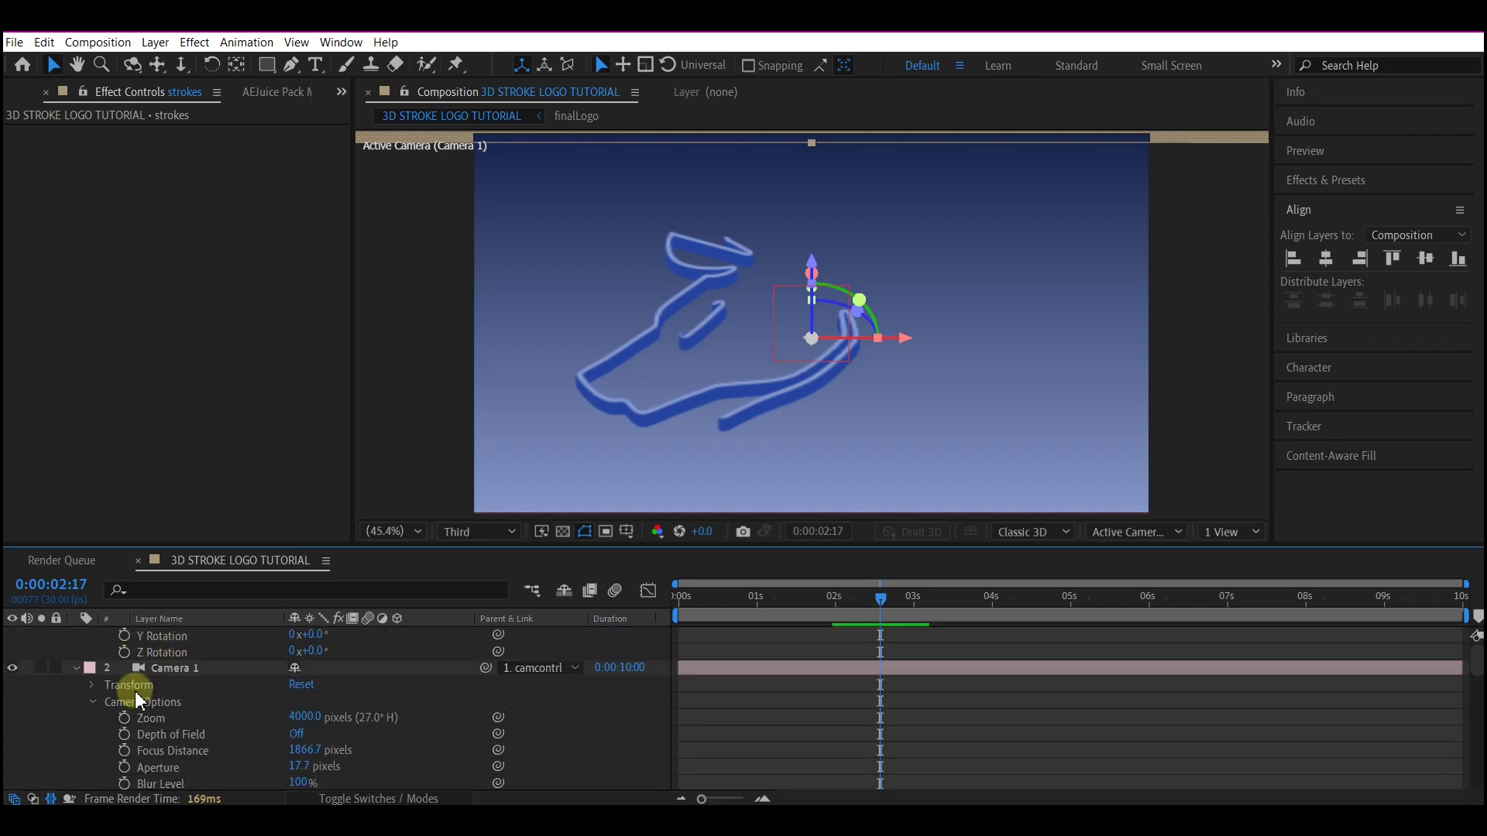
scroll(136, 701, "down", 5)
scroll(136, 703, "up", 2)
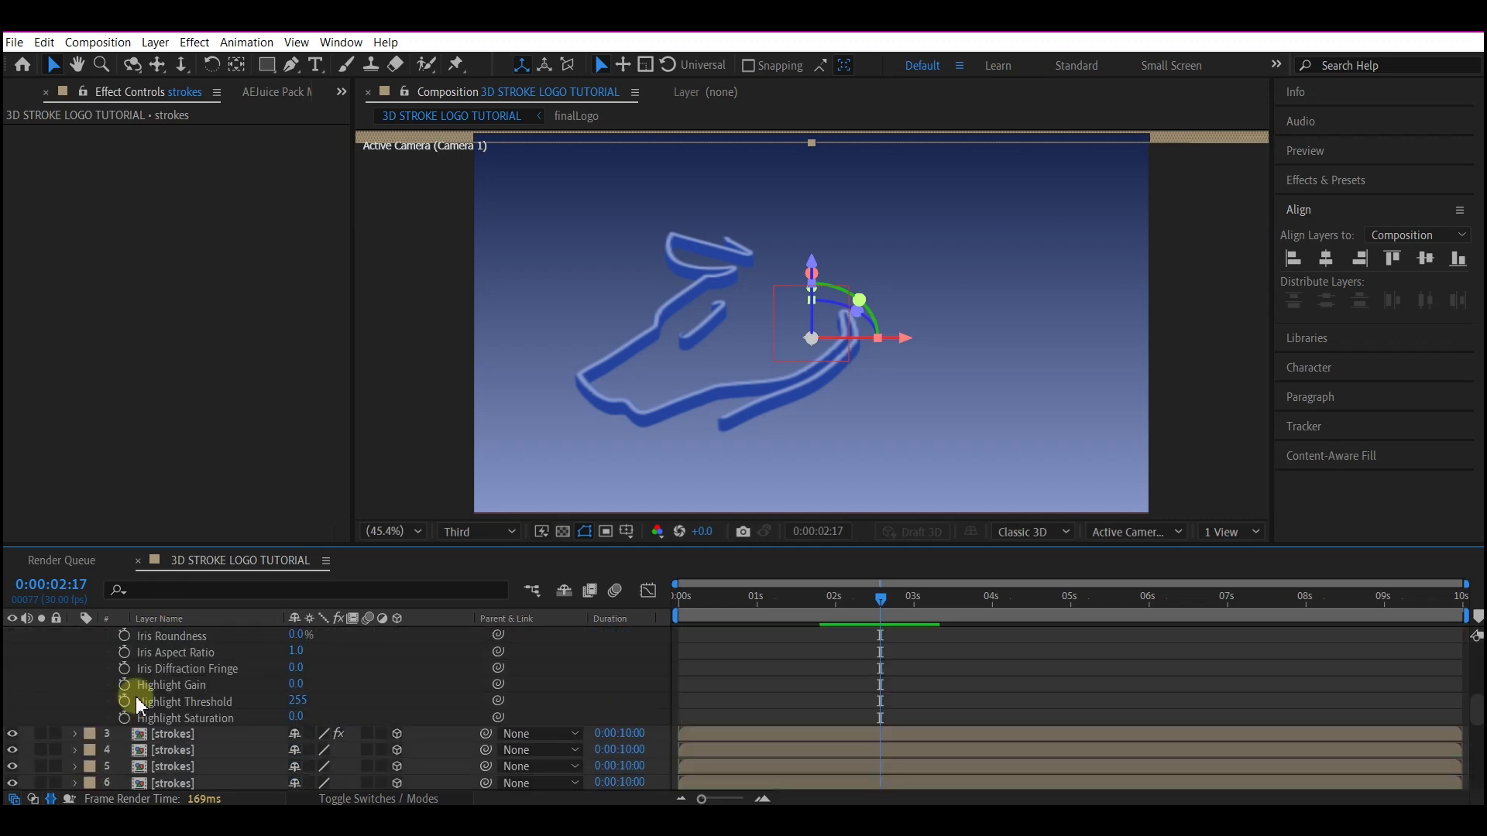
left_click(167, 734)
left_click(38, 166)
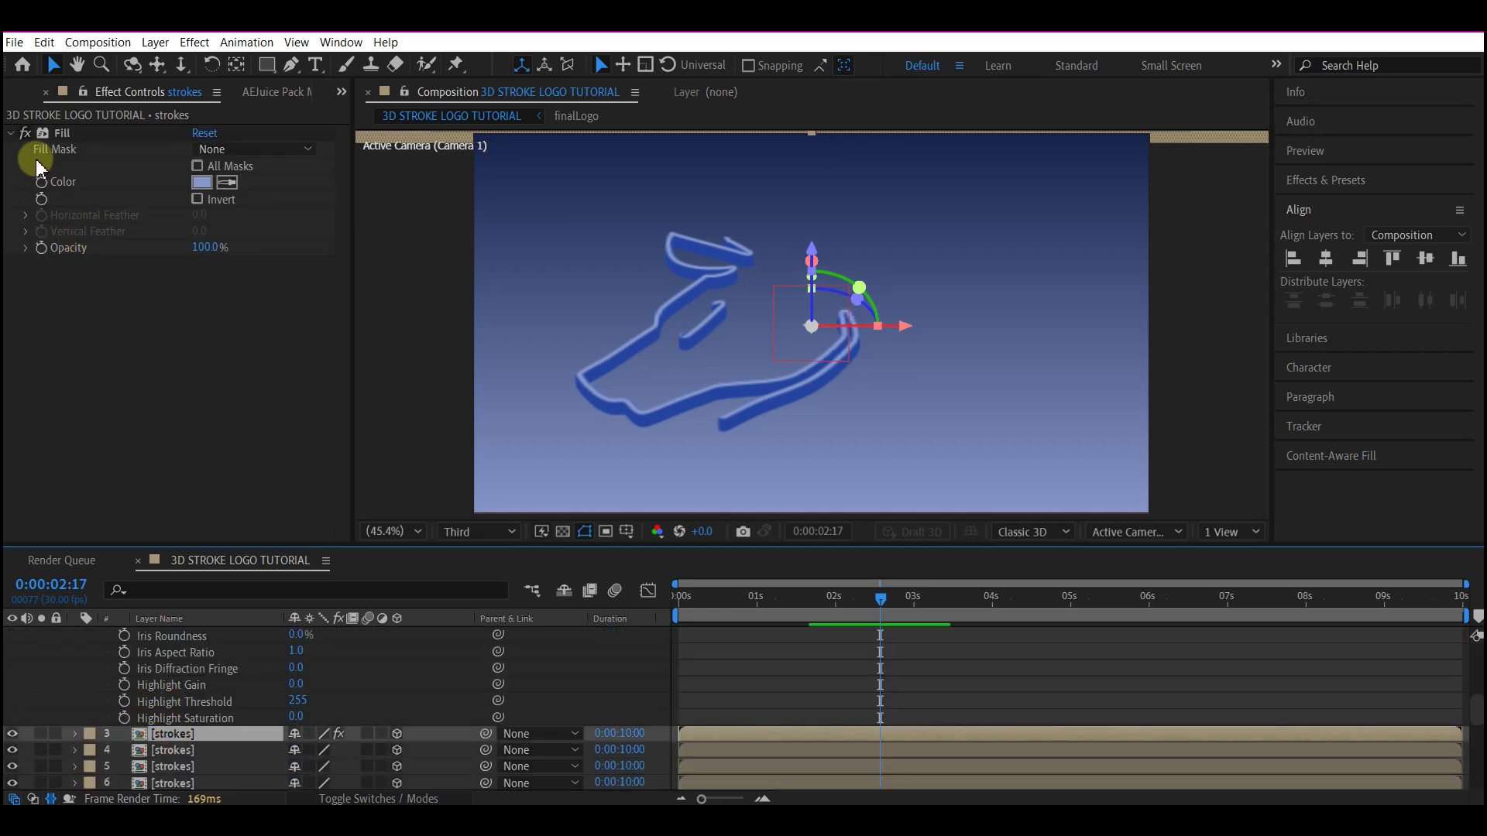
left_click(62, 135)
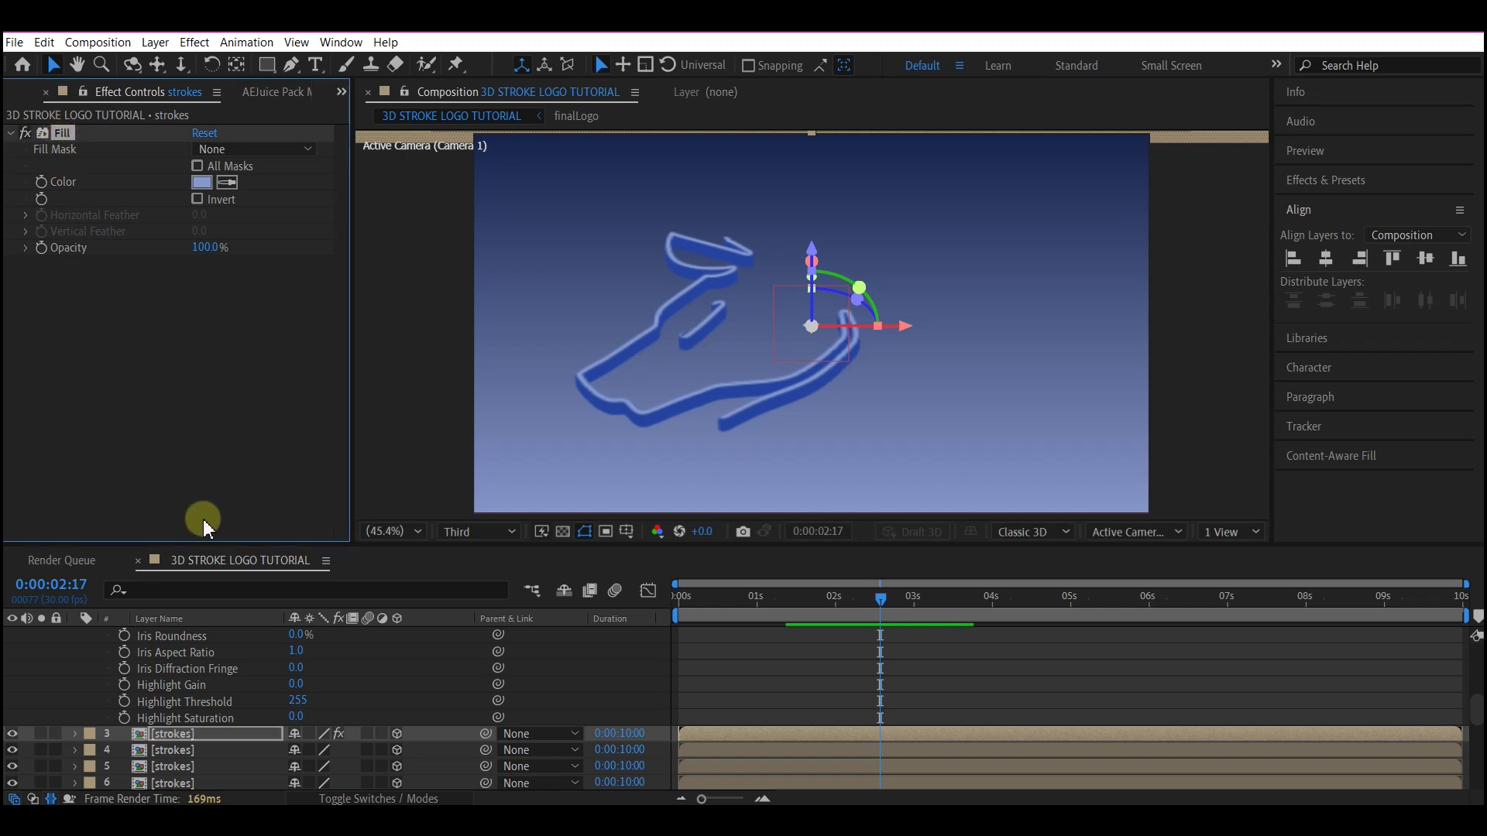
Paste the Fill effect onto layer 23 strokes
scroll(221, 765, "down", 5)
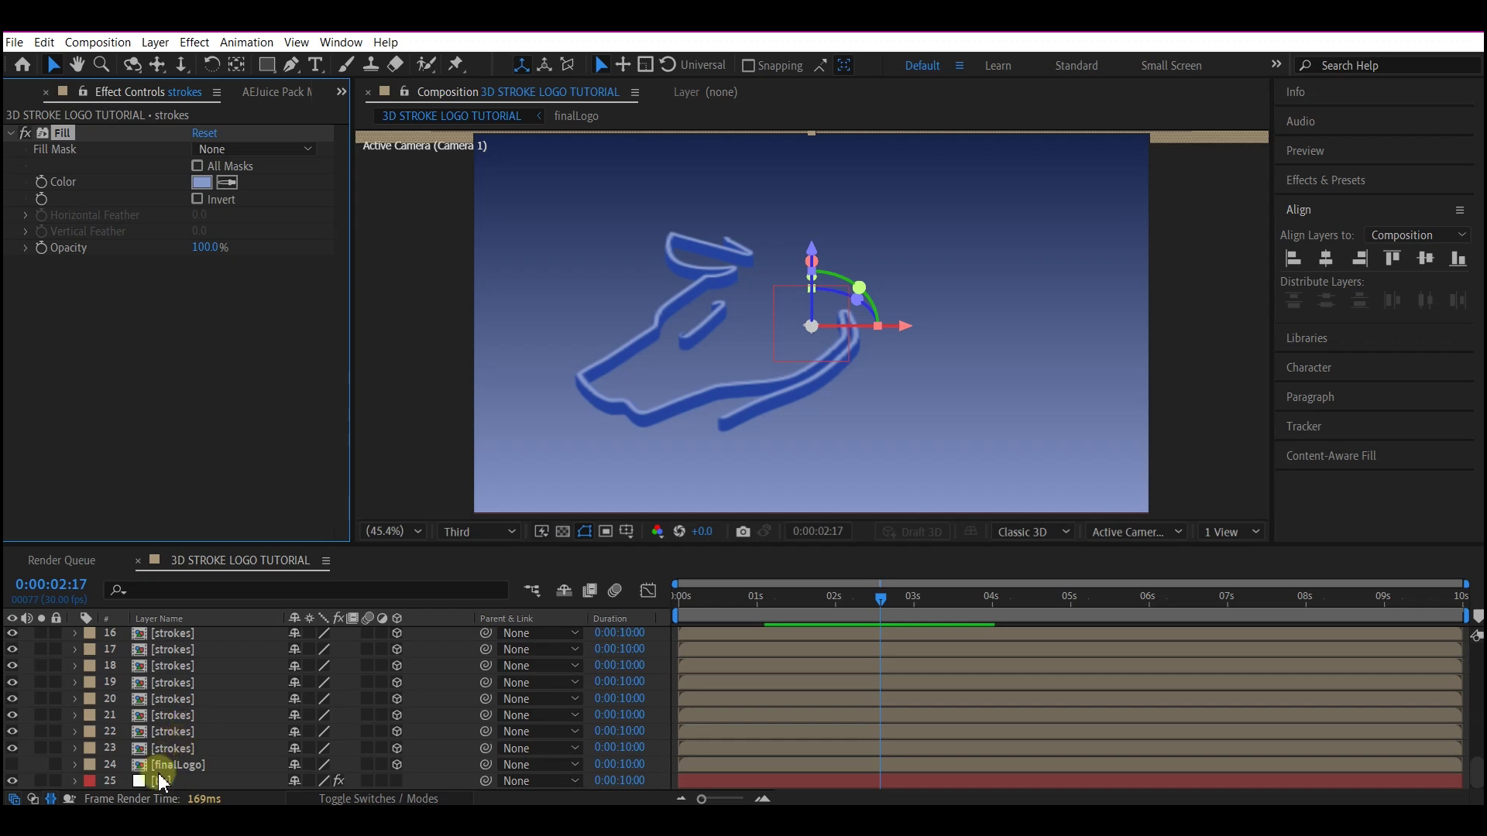
left_click(171, 749)
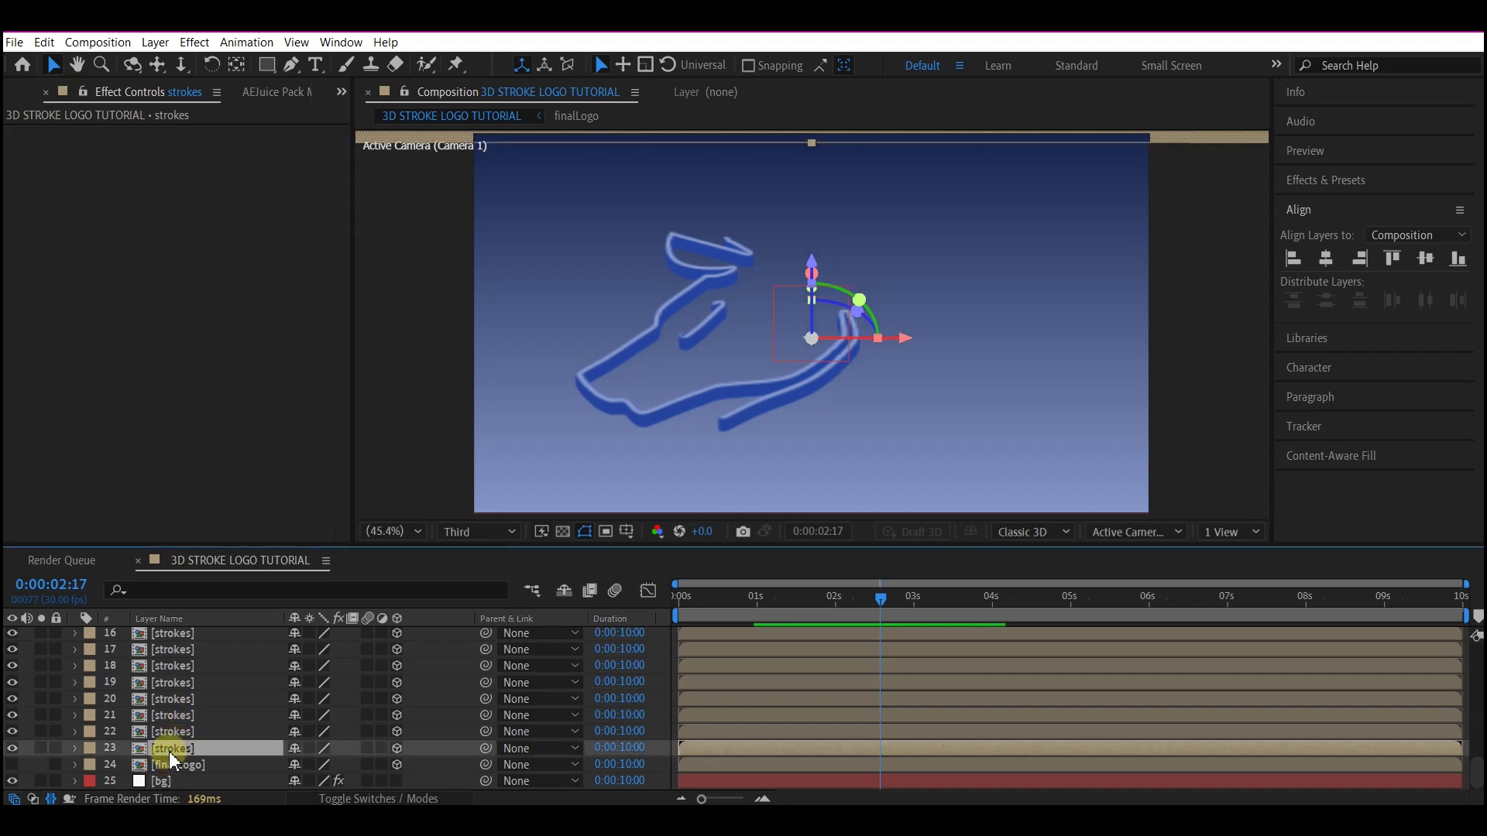
key("ctrl+v")
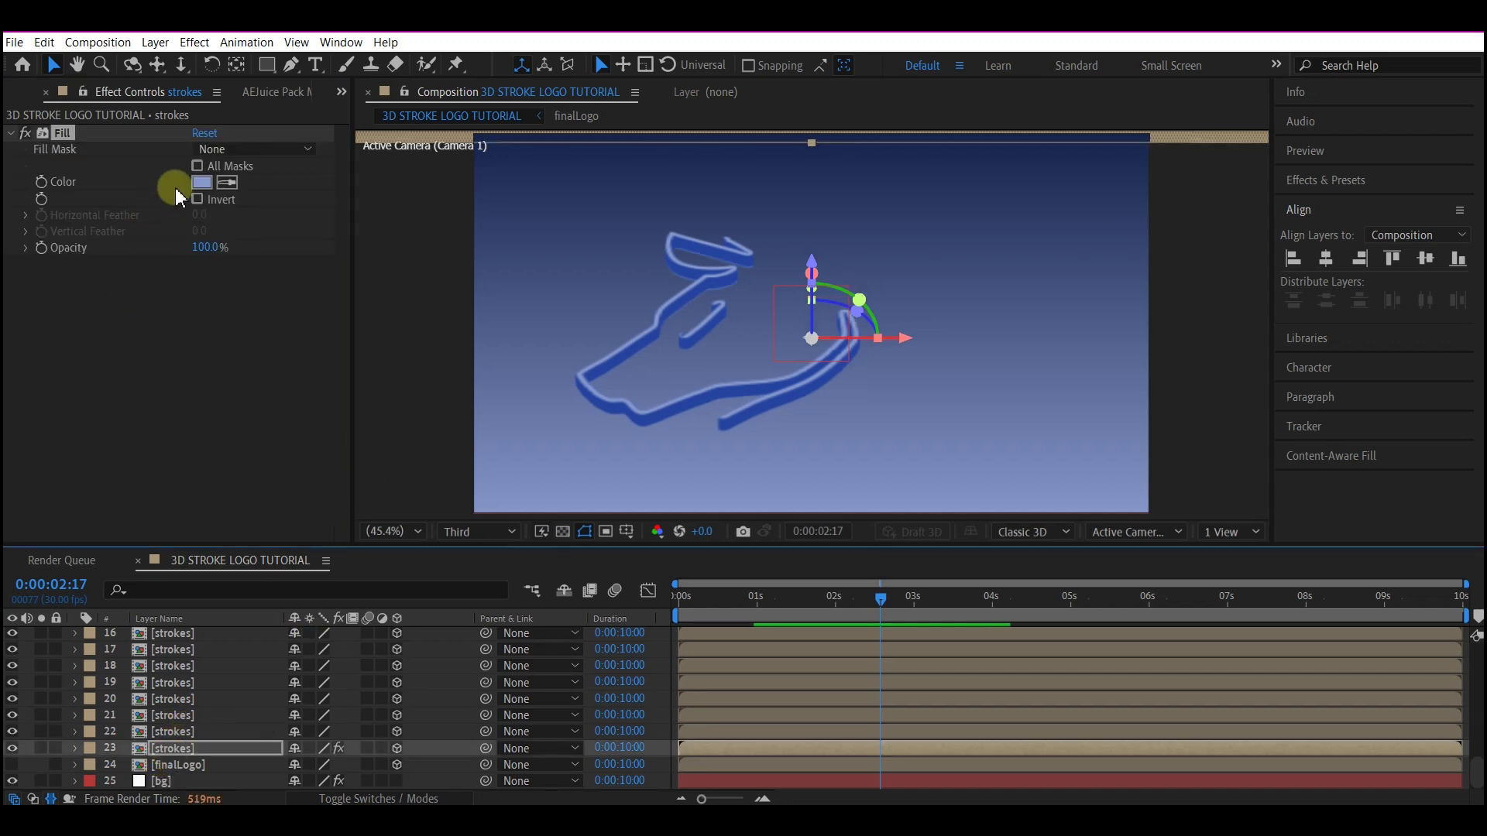
Sample the stroke blue for layer 23's Fill, then darken it to navy 0C183B
left_click(229, 188)
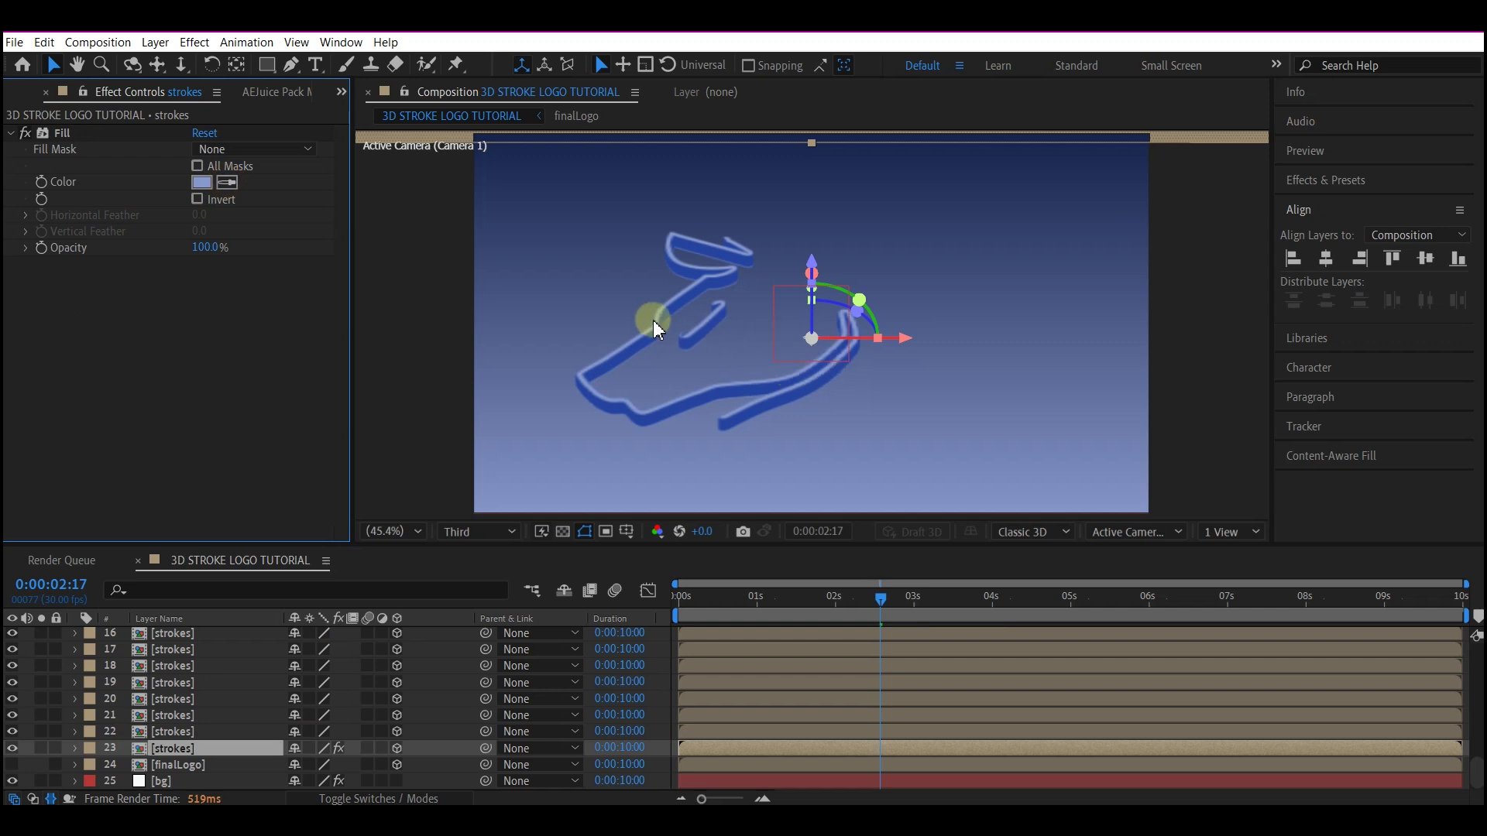
left_click(228, 184)
left_click(686, 297)
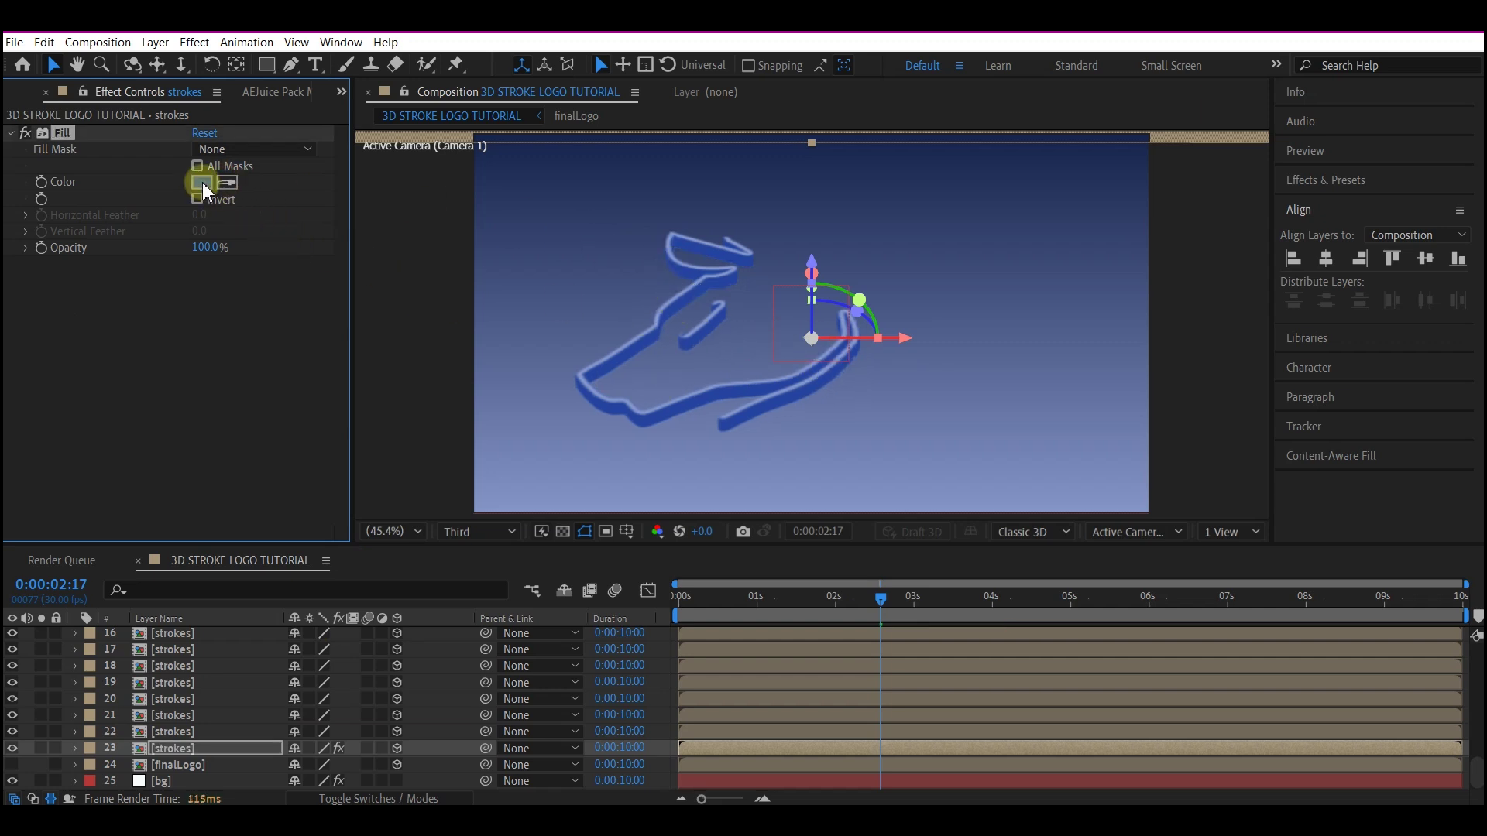
left_click(201, 183)
left_click(331, 493)
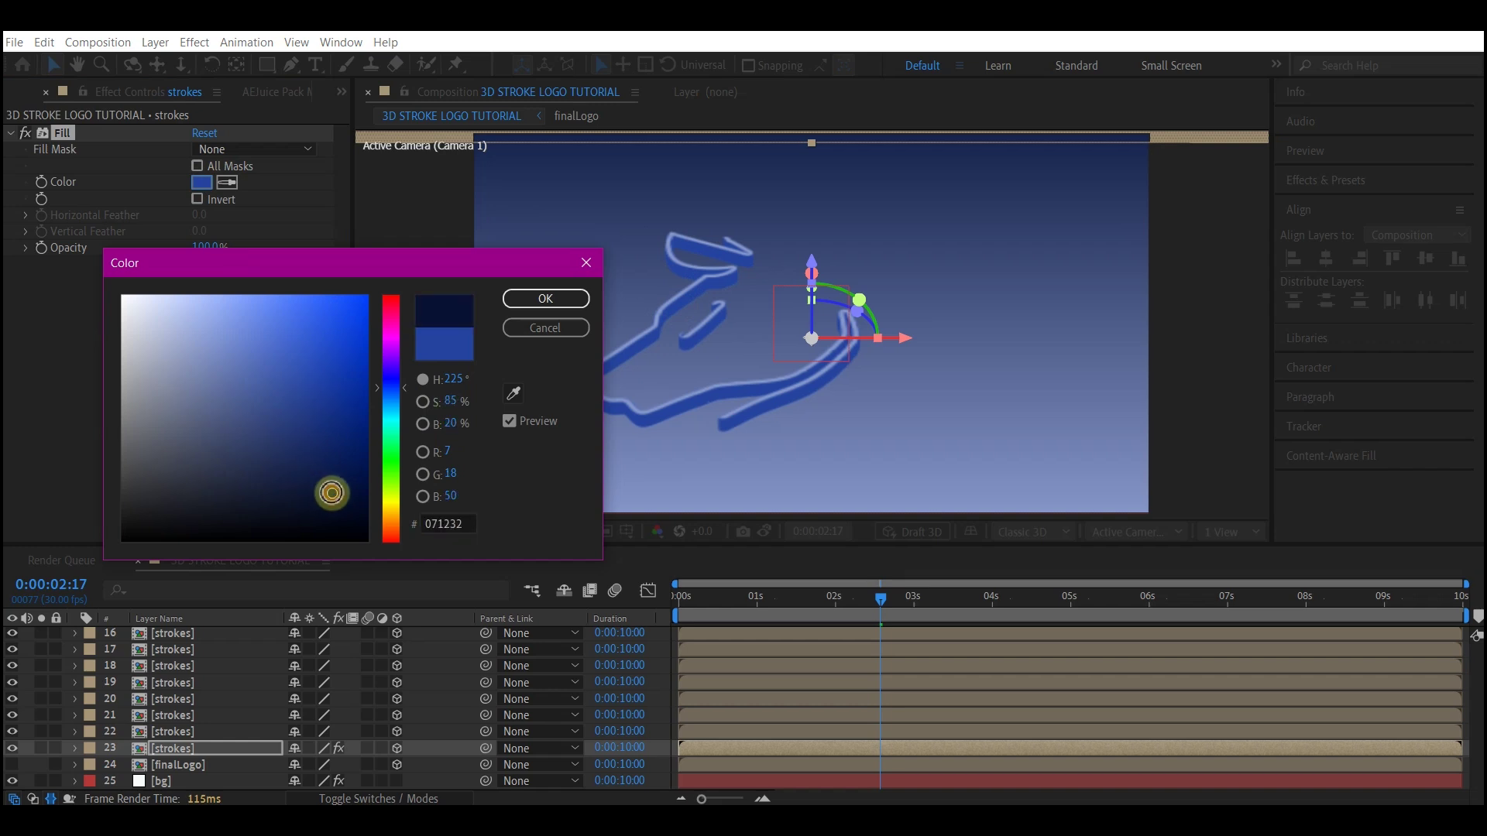
left_click_drag(326, 491, 316, 484)
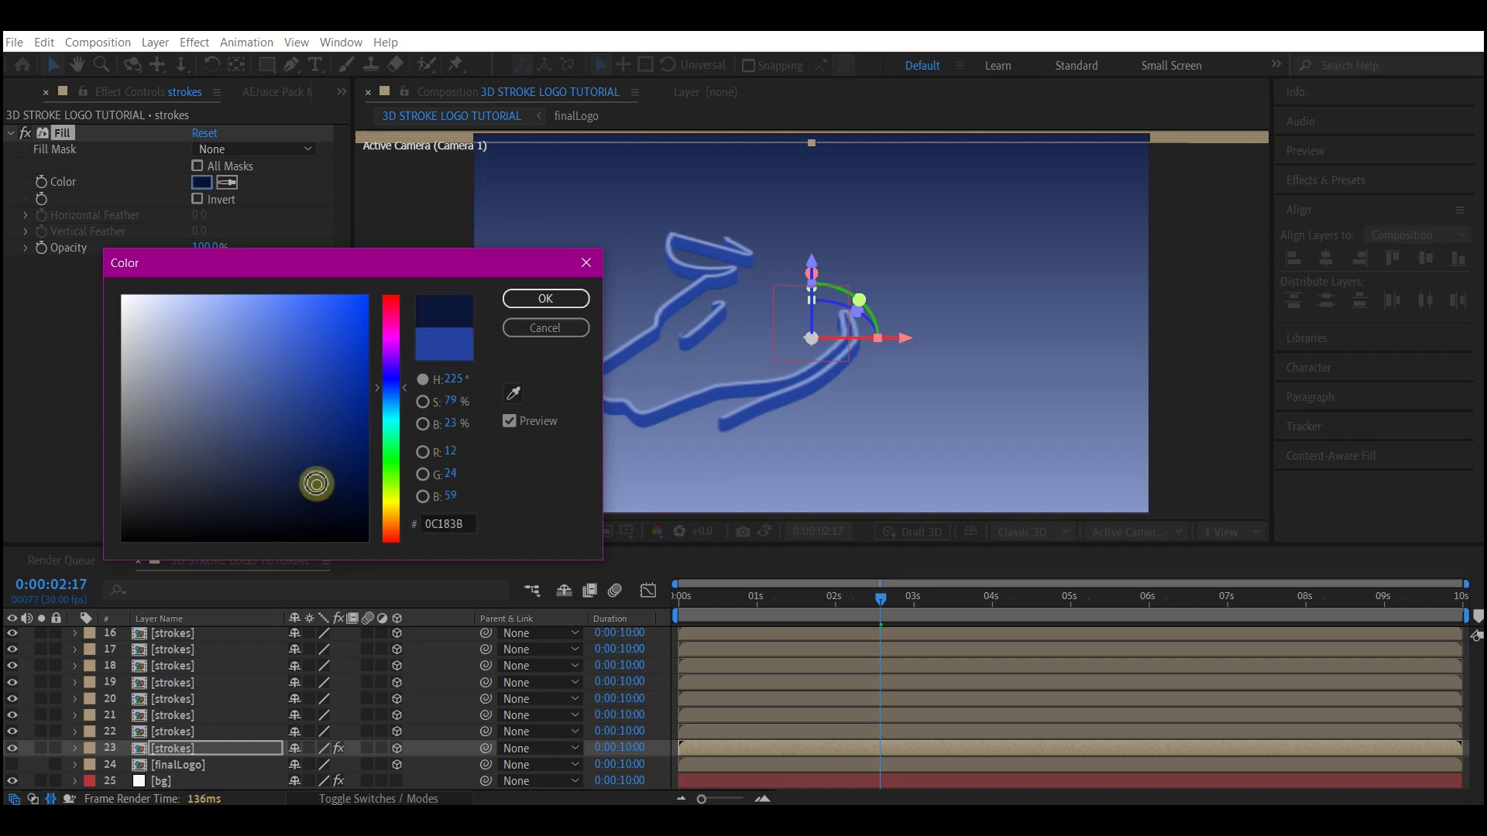
left_click(531, 299)
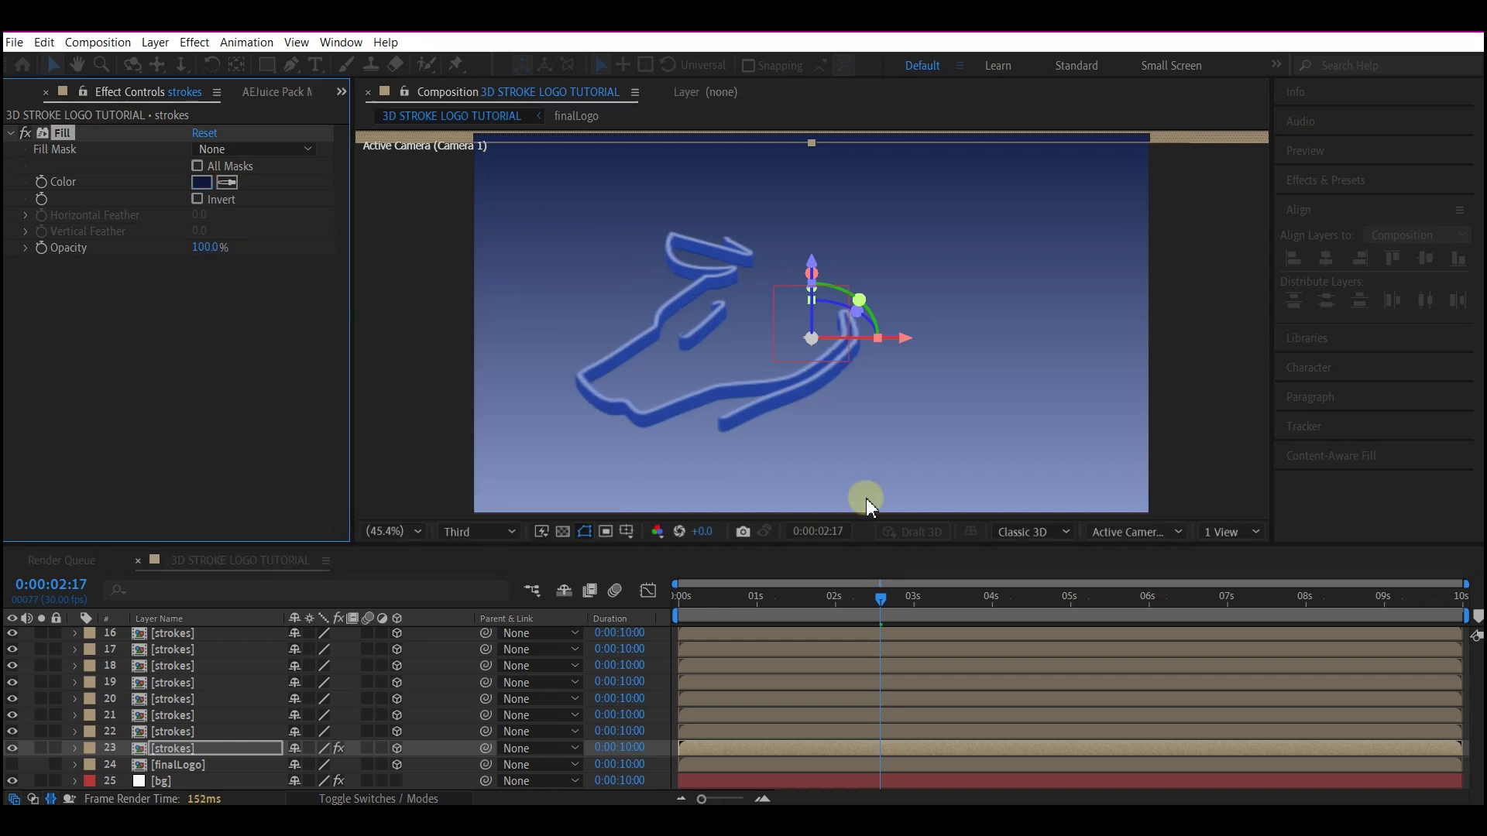
Apply CC Radial Fast Blur to layer 23 by searching 'cc radia'
key("ctrl+space")
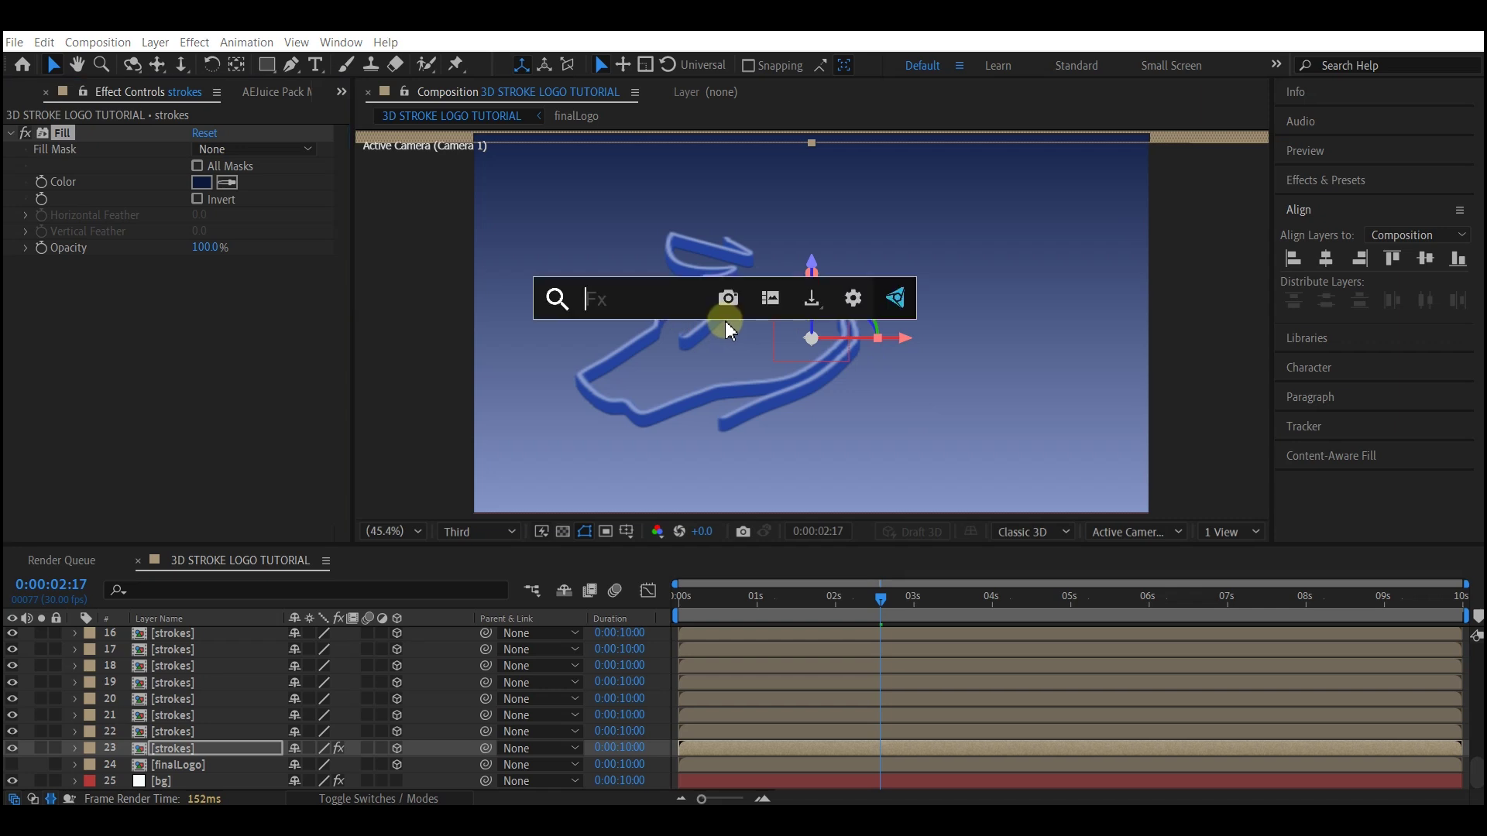
type("cc radia")
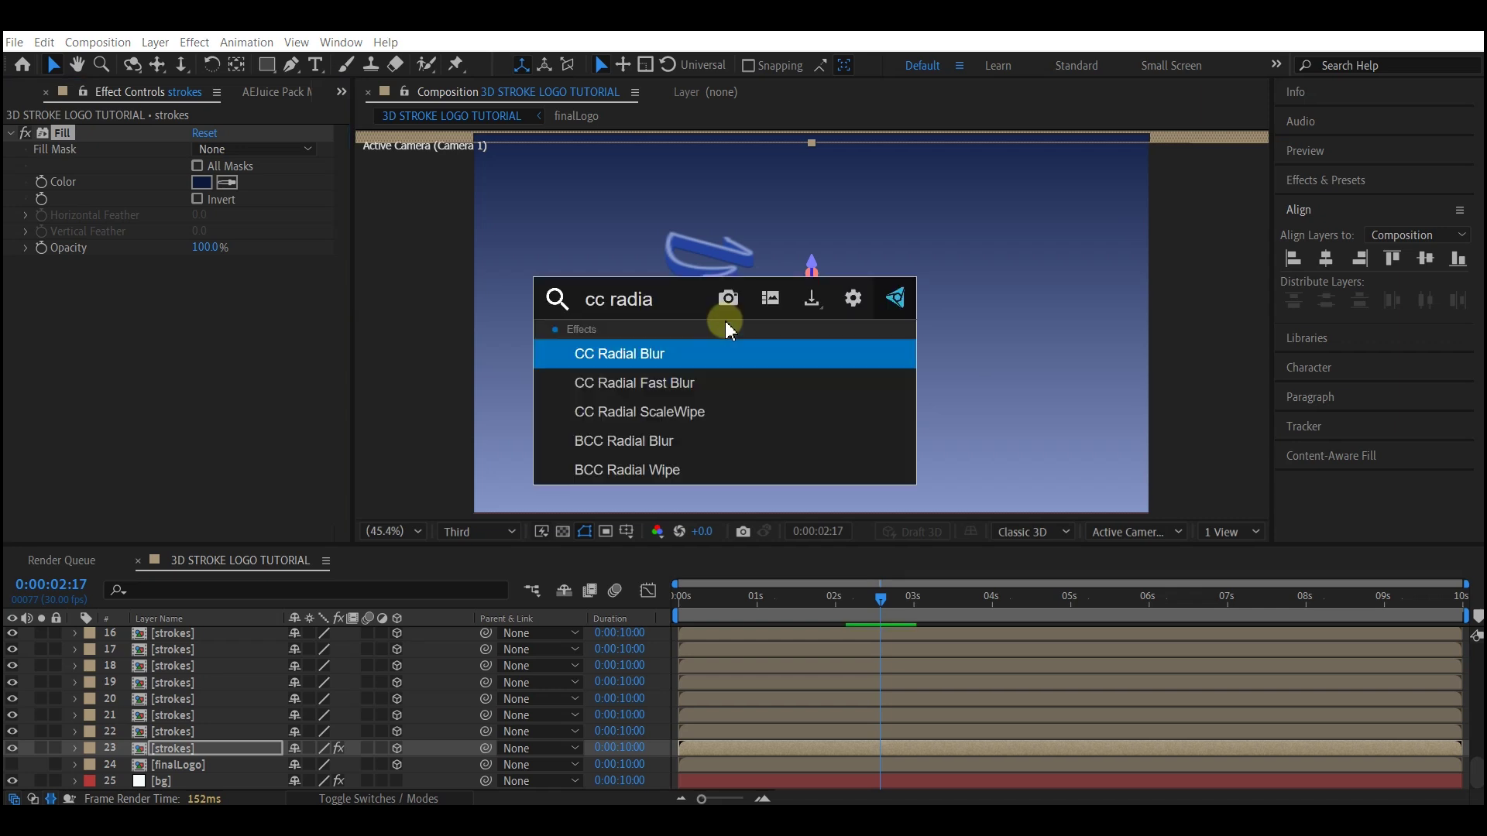
left_click(653, 384)
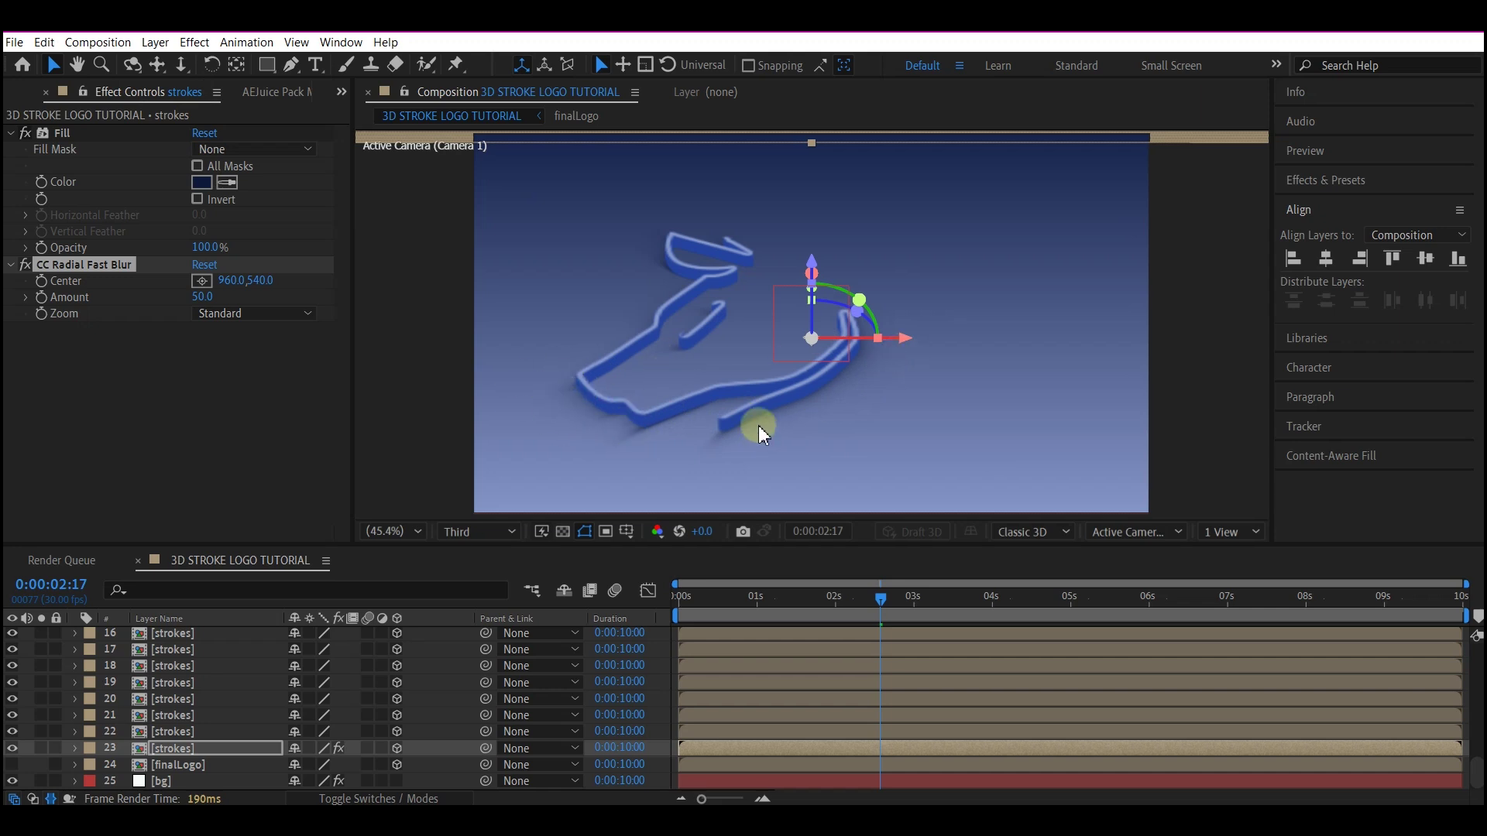
Duplicate the CC Radial Fast Blur: Amount 60, Brightest zoom, centre 1348.2,494.0
left_click(60, 276)
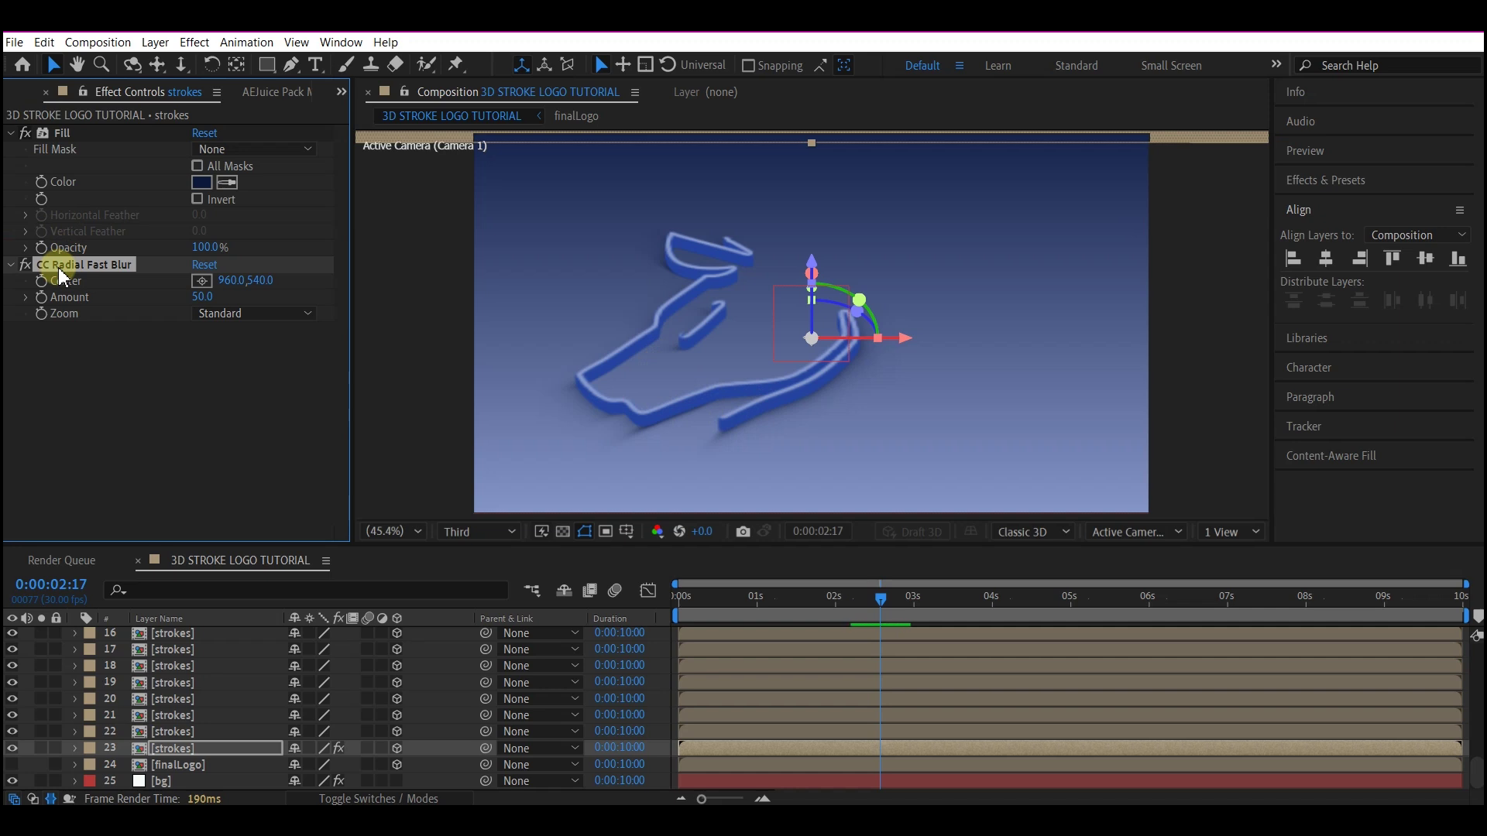
key("ctrl+d")
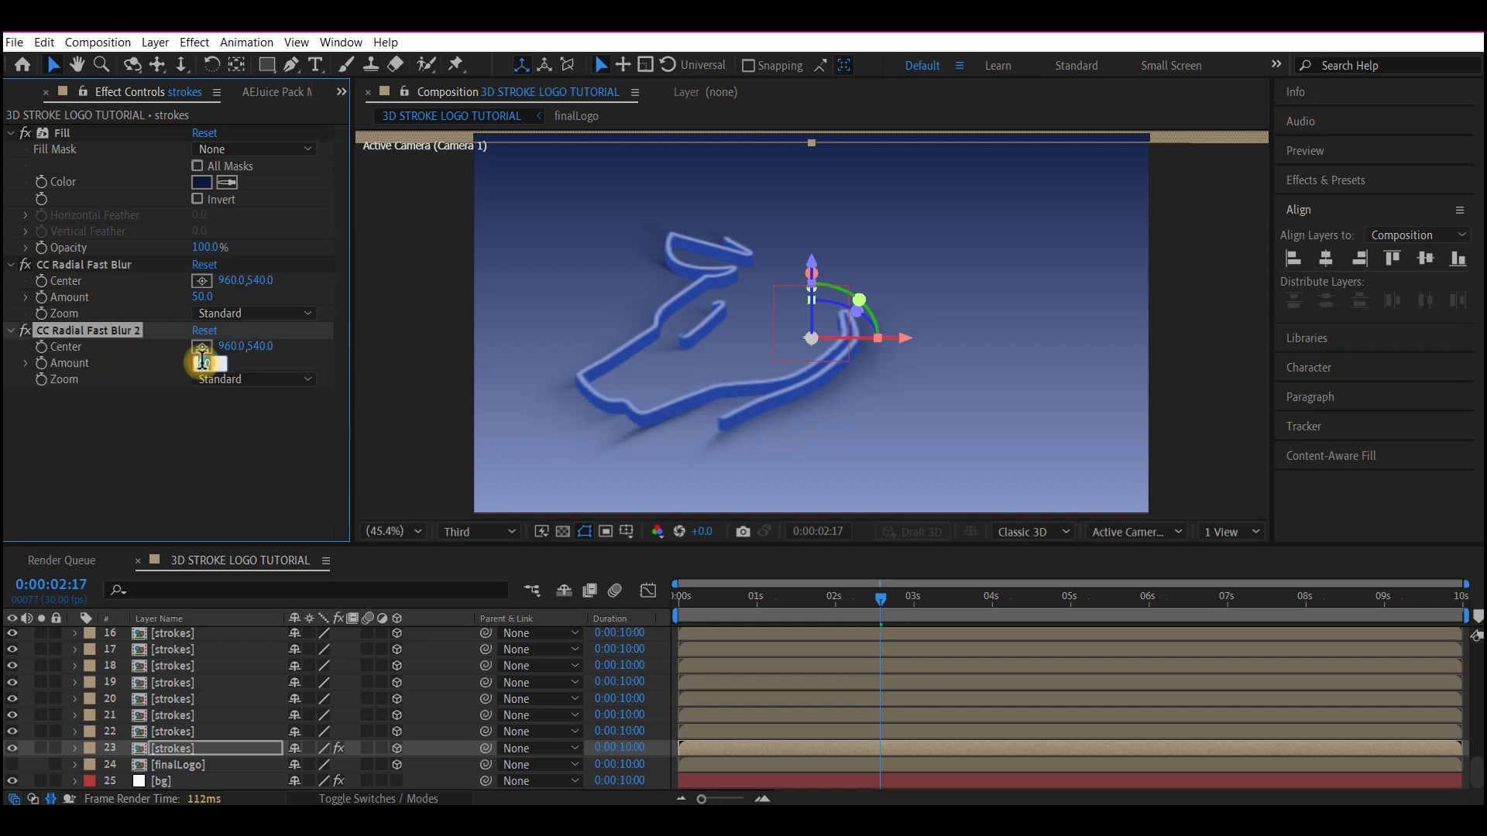
key("Return")
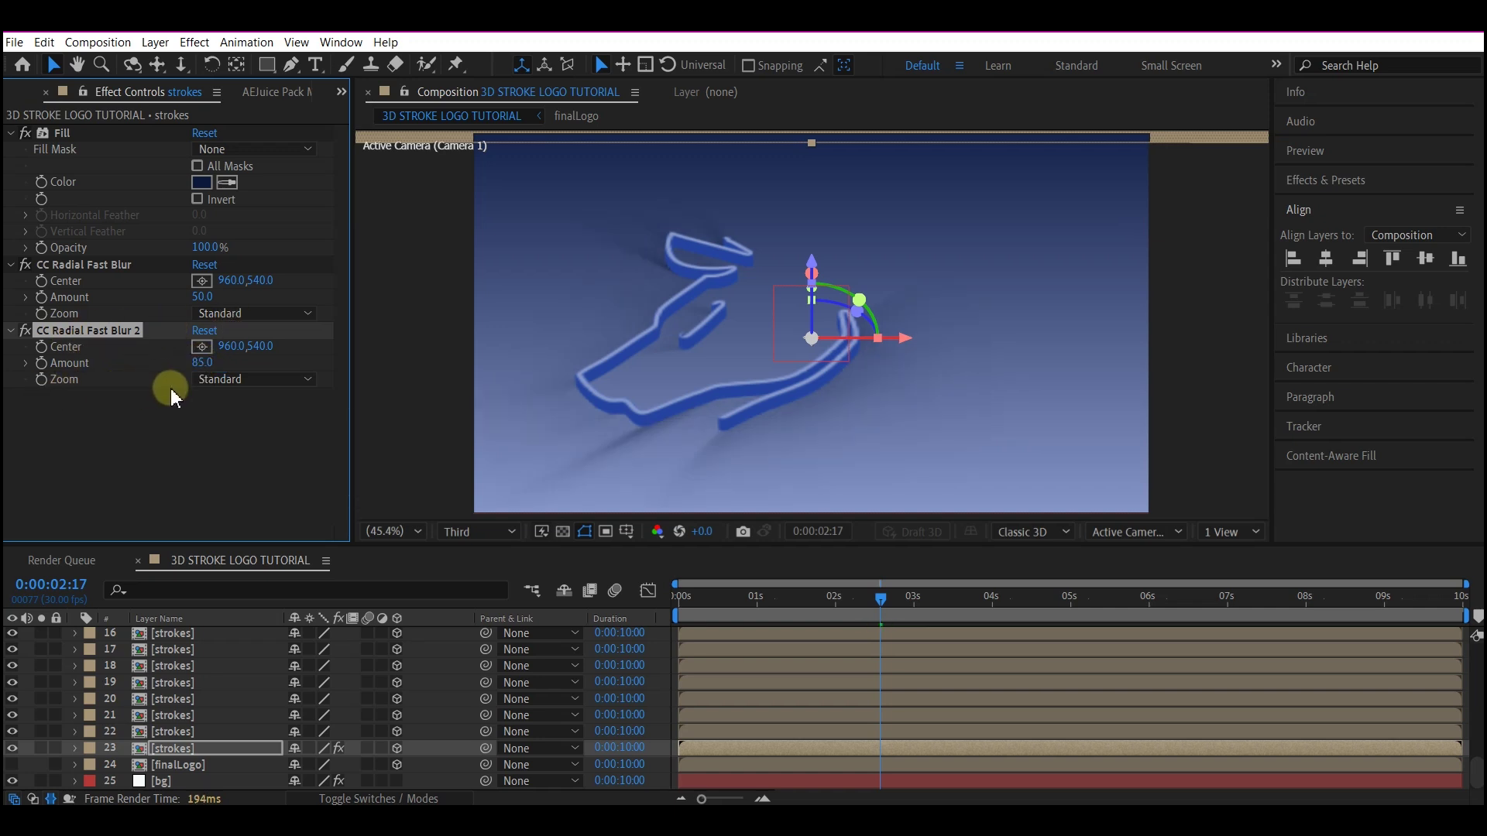
left_click(224, 378)
left_click(241, 422)
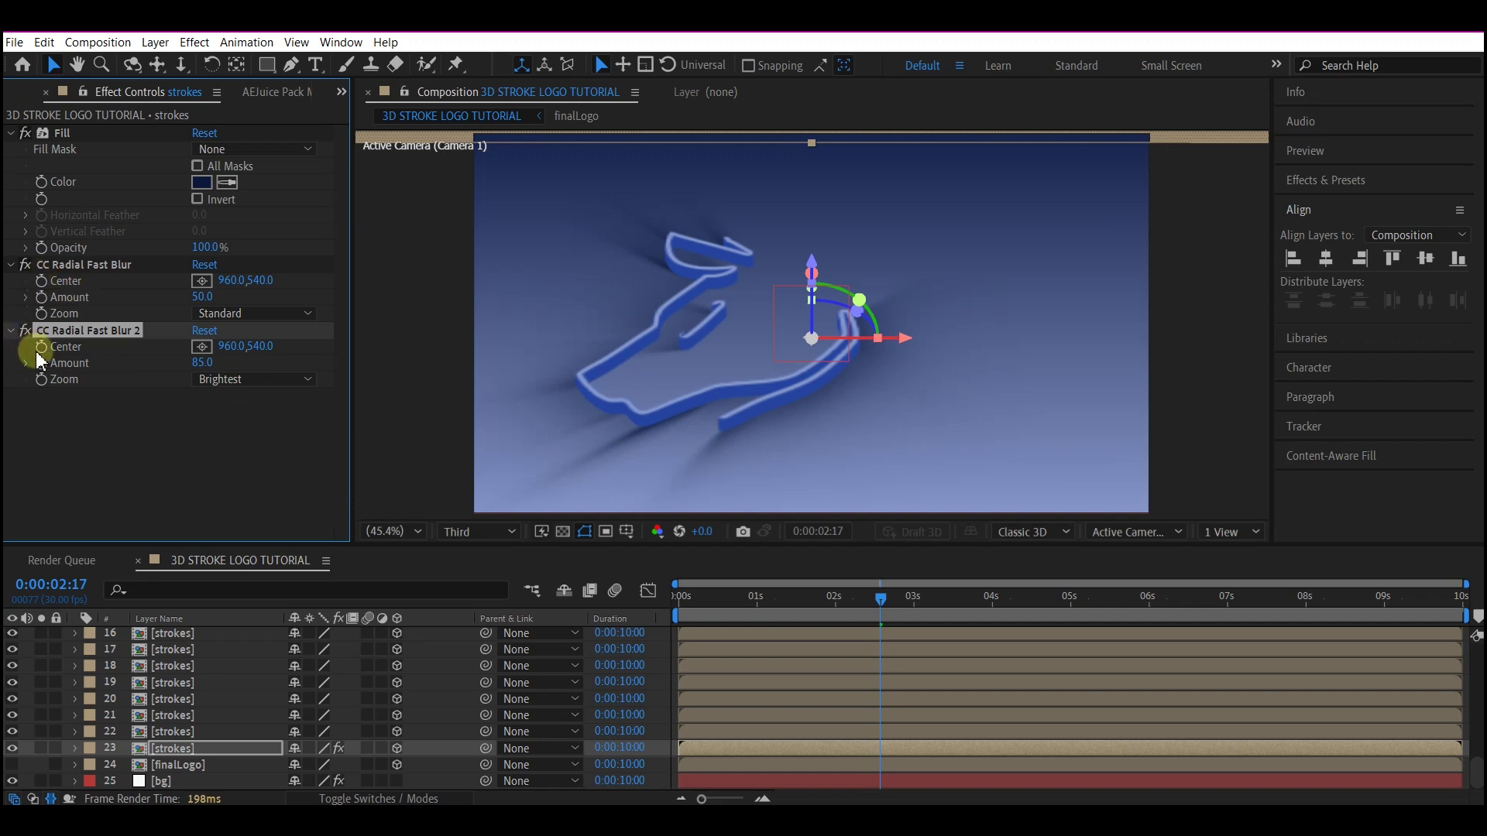
left_click(202, 348)
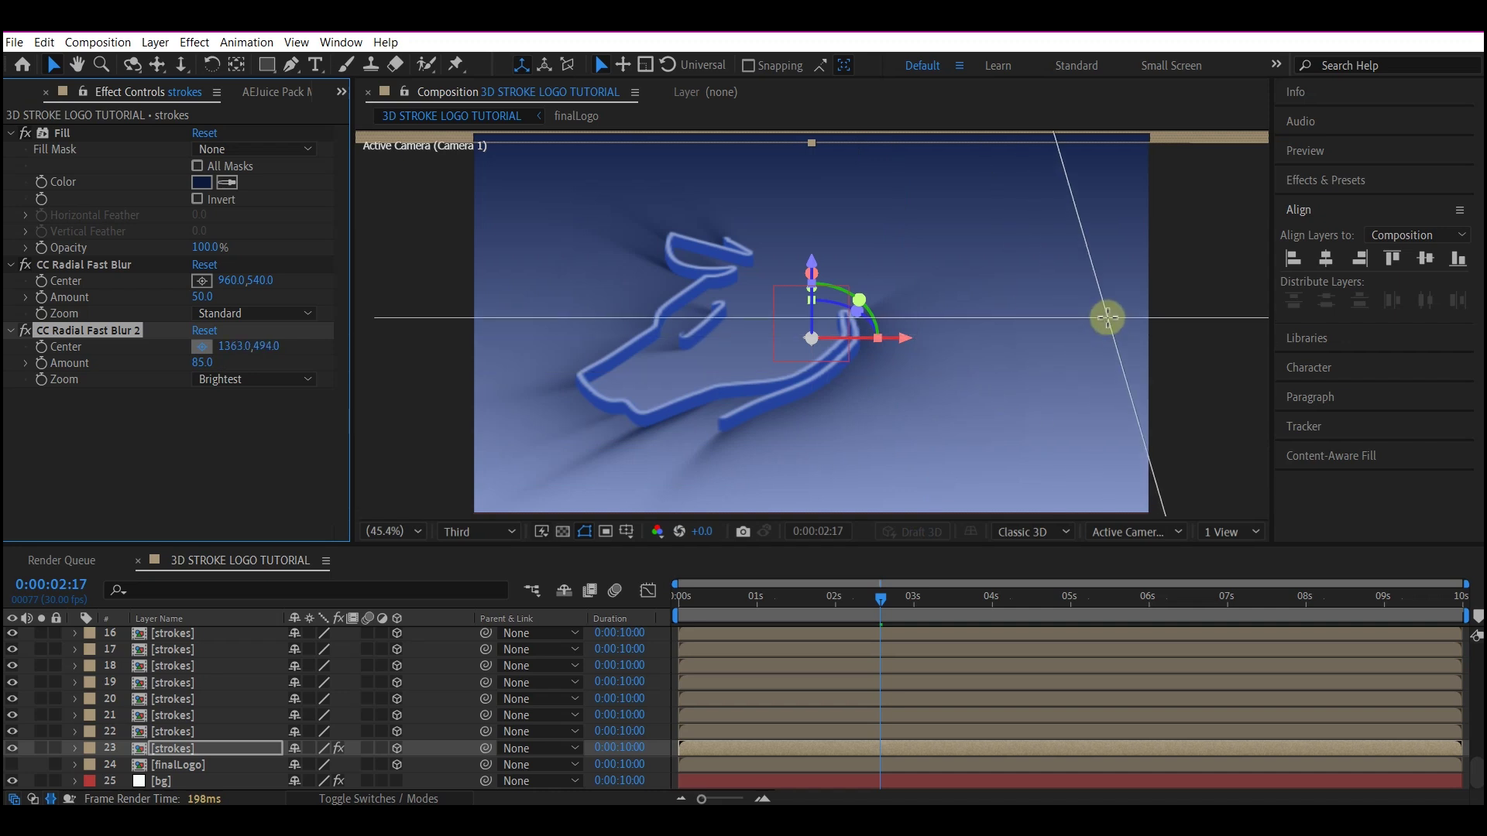
left_click(1095, 318)
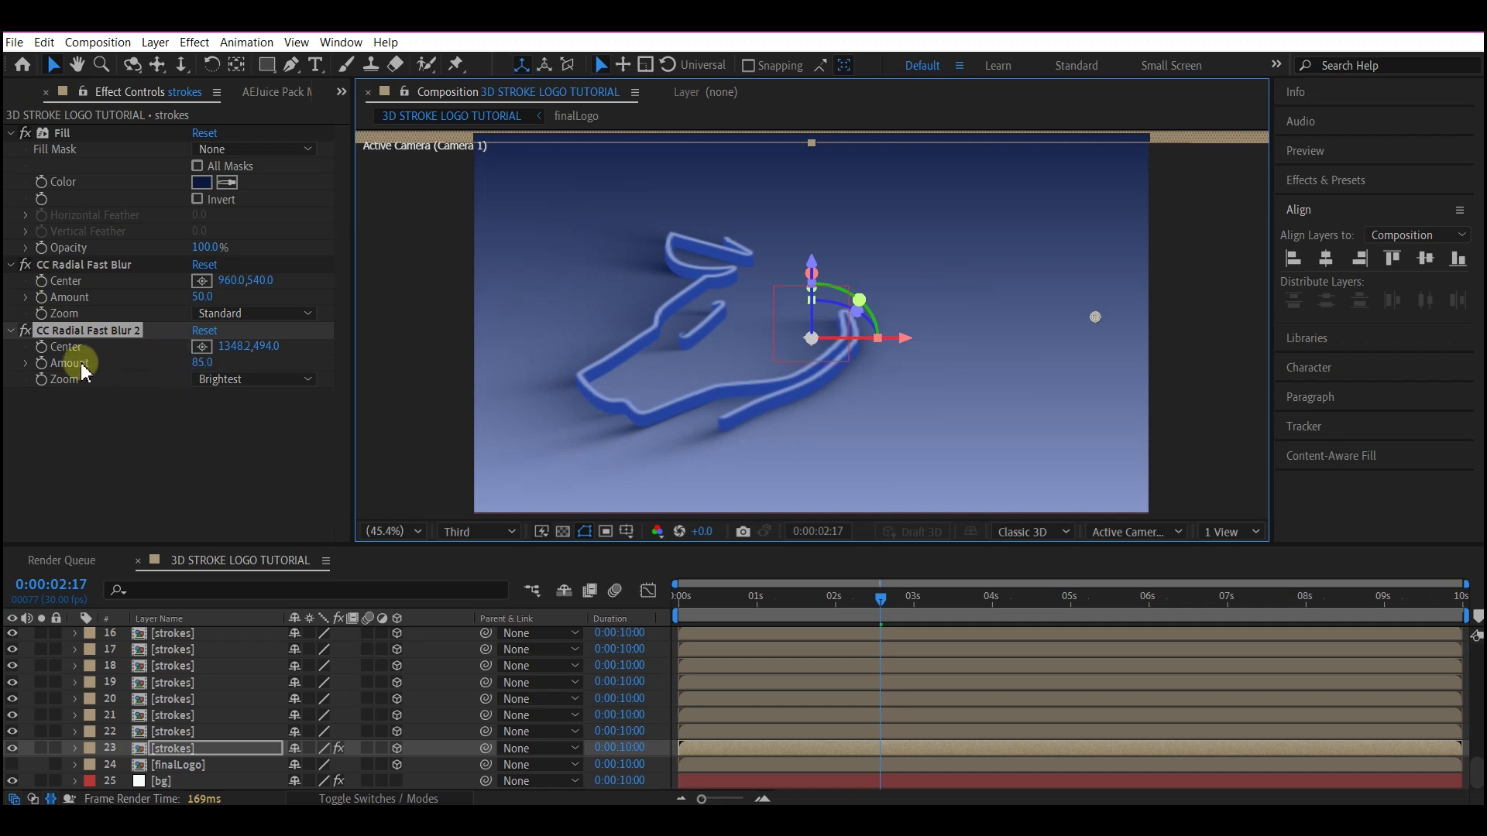
left_click(200, 362)
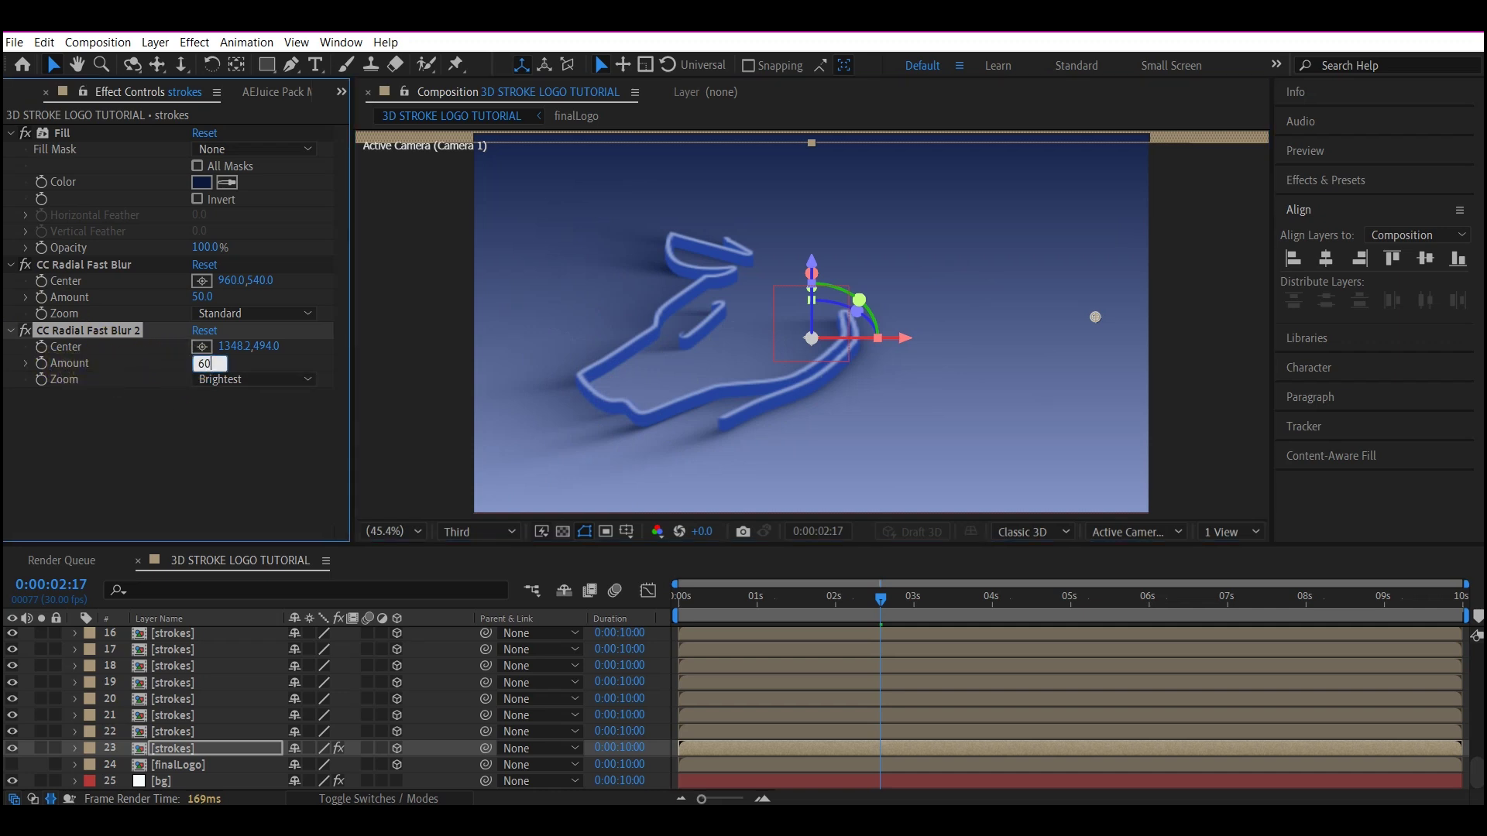
key("Return")
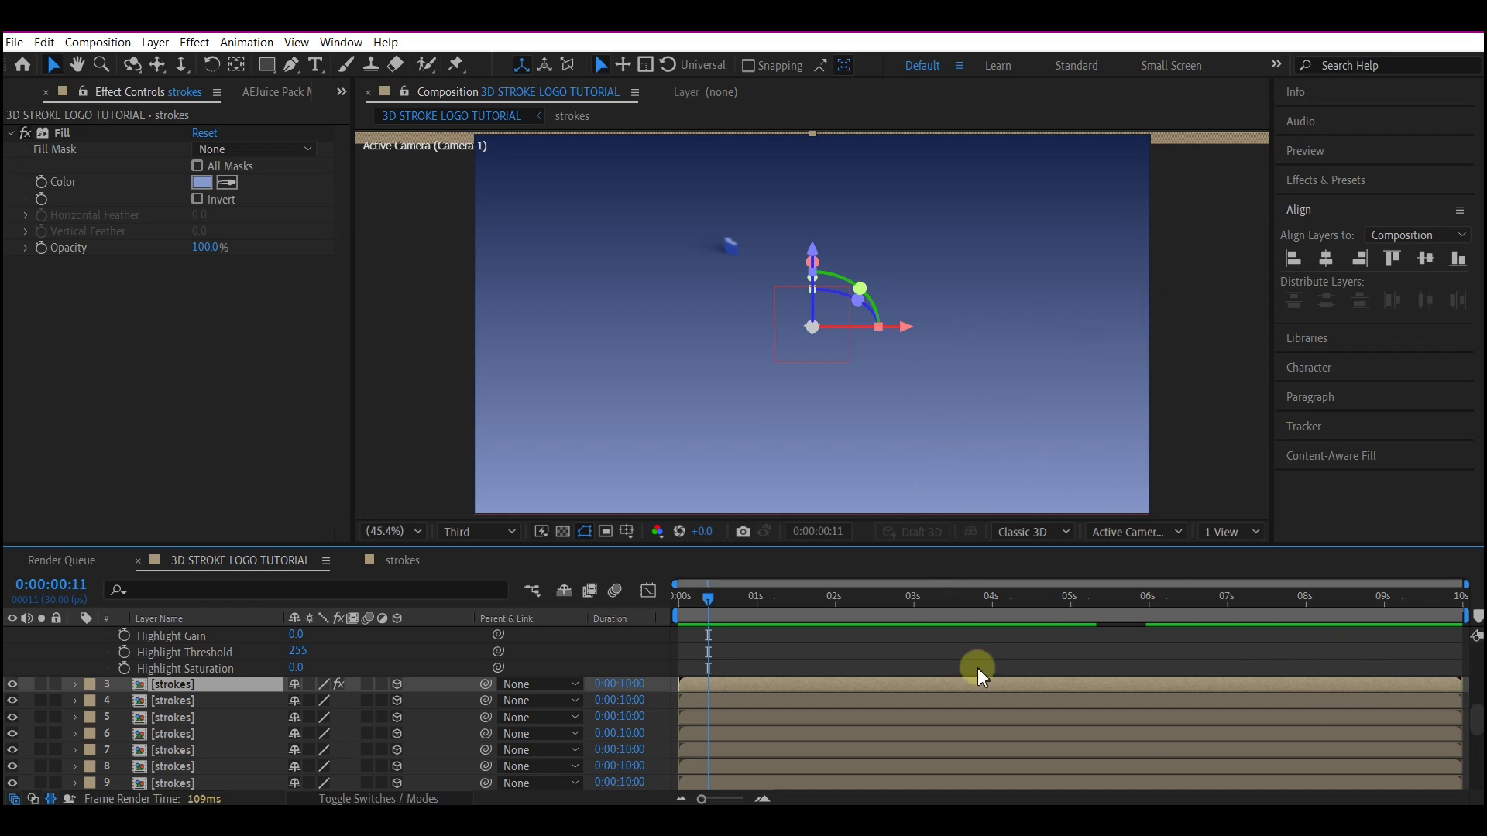
At 6:04, keyframe camcontrl's Z and X Rotation and raise Camera Zoom to 5087 pixels
left_click(1160, 594)
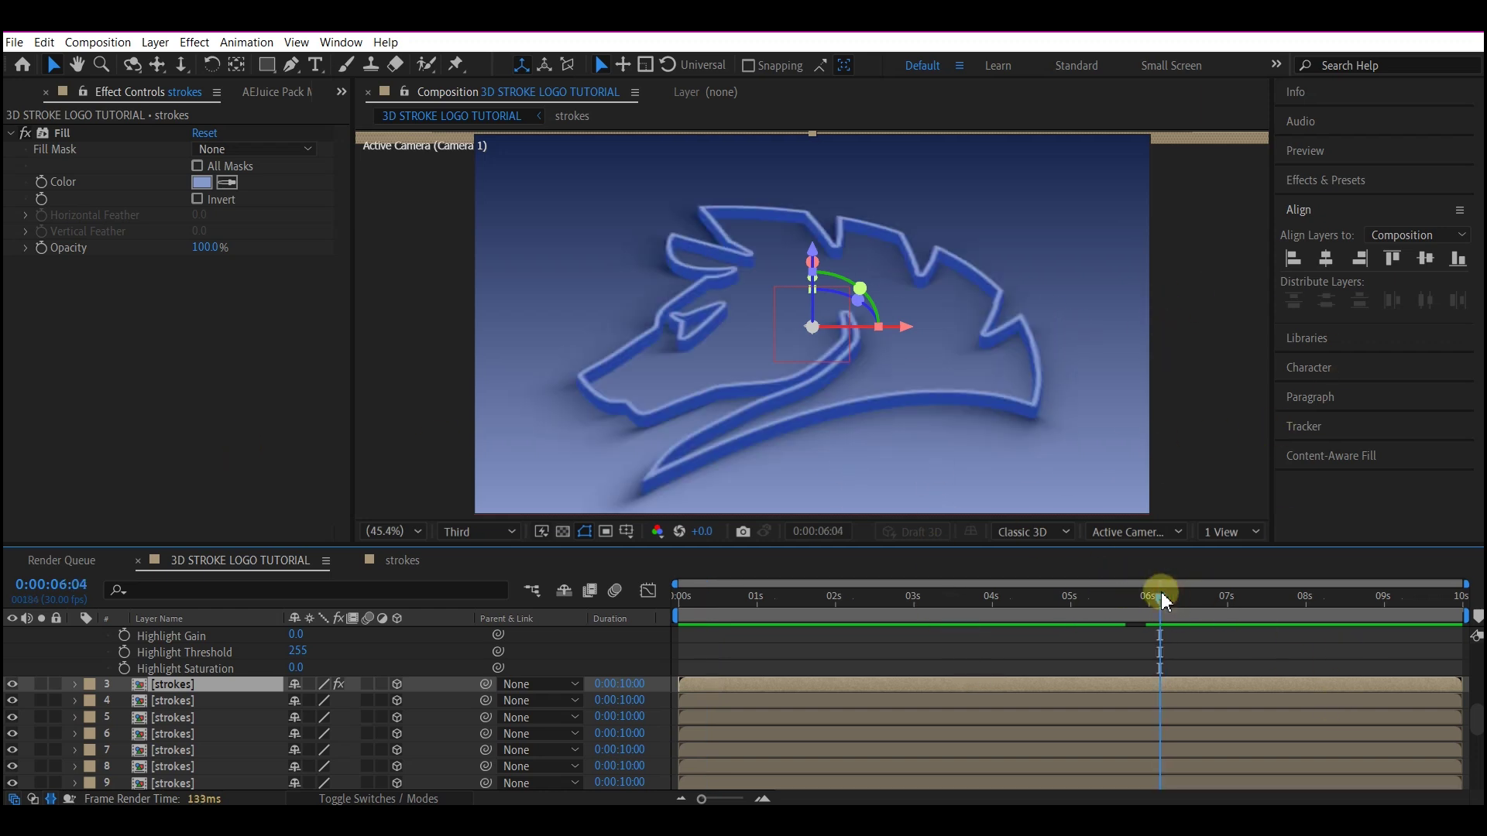
scroll(158, 666, "up", 5)
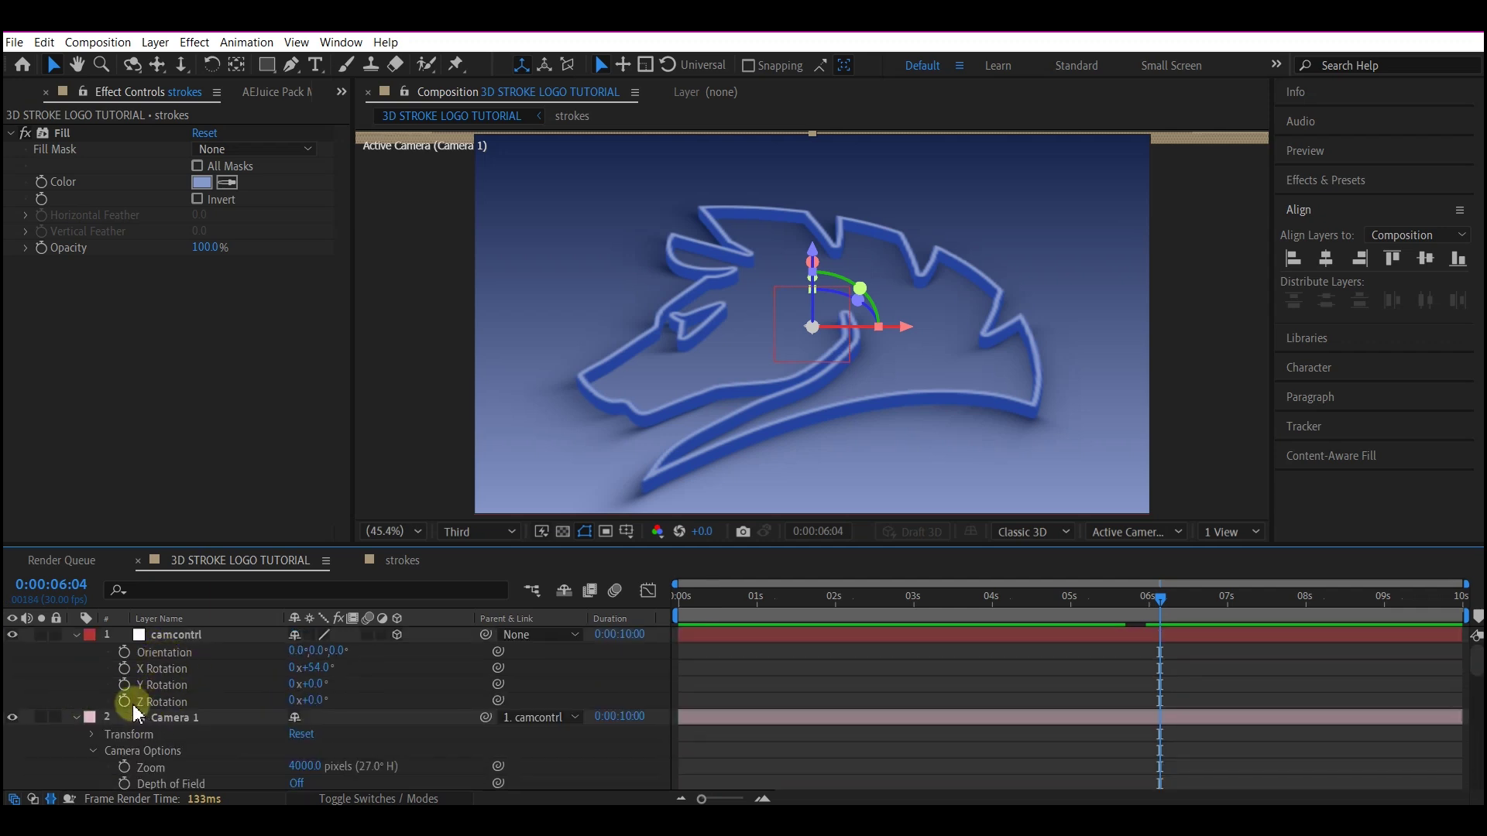
left_click(124, 701)
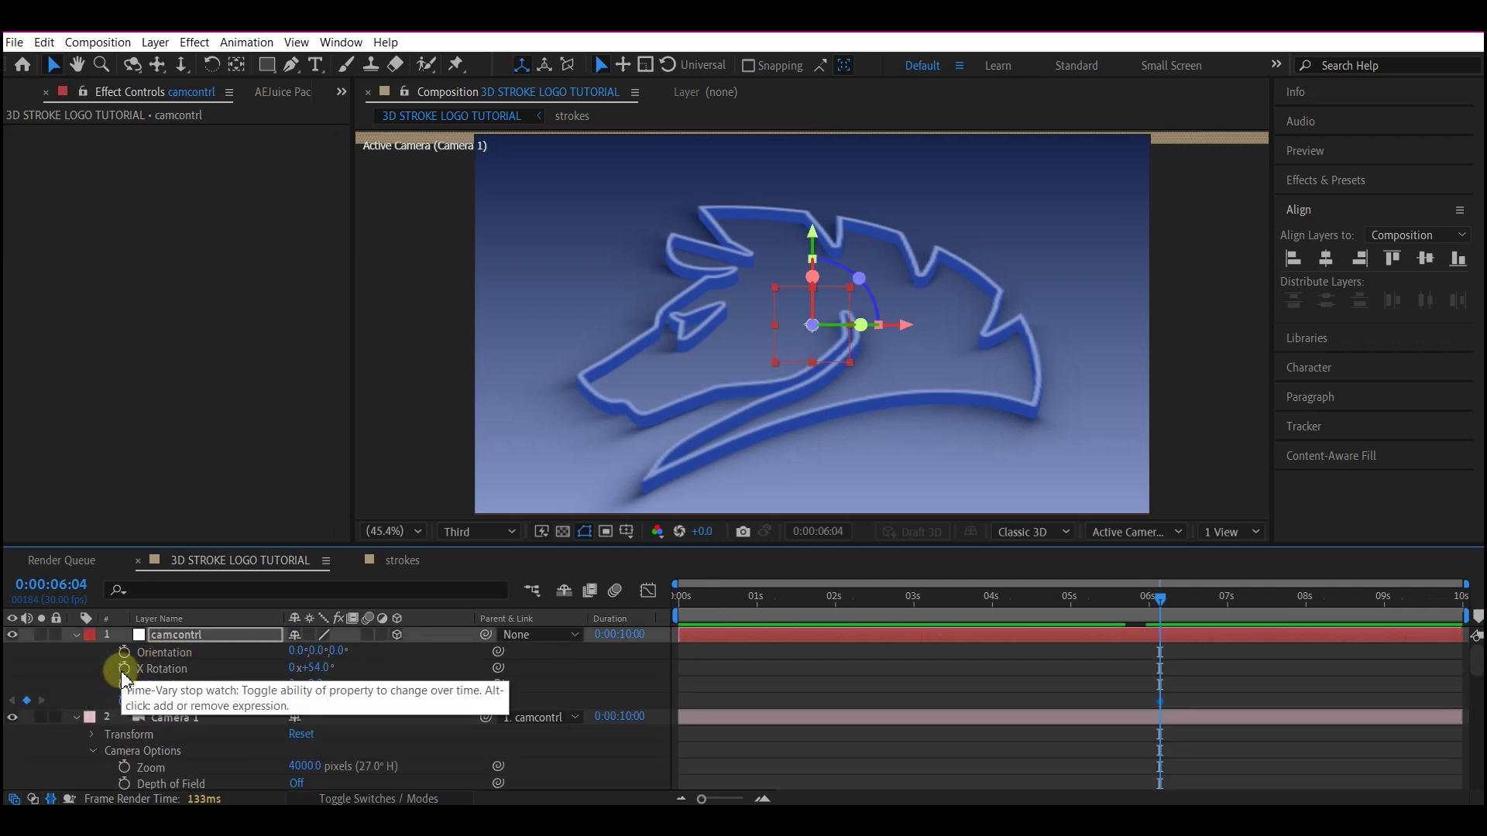
left_click(124, 670)
scroll(193, 761, "down", 2)
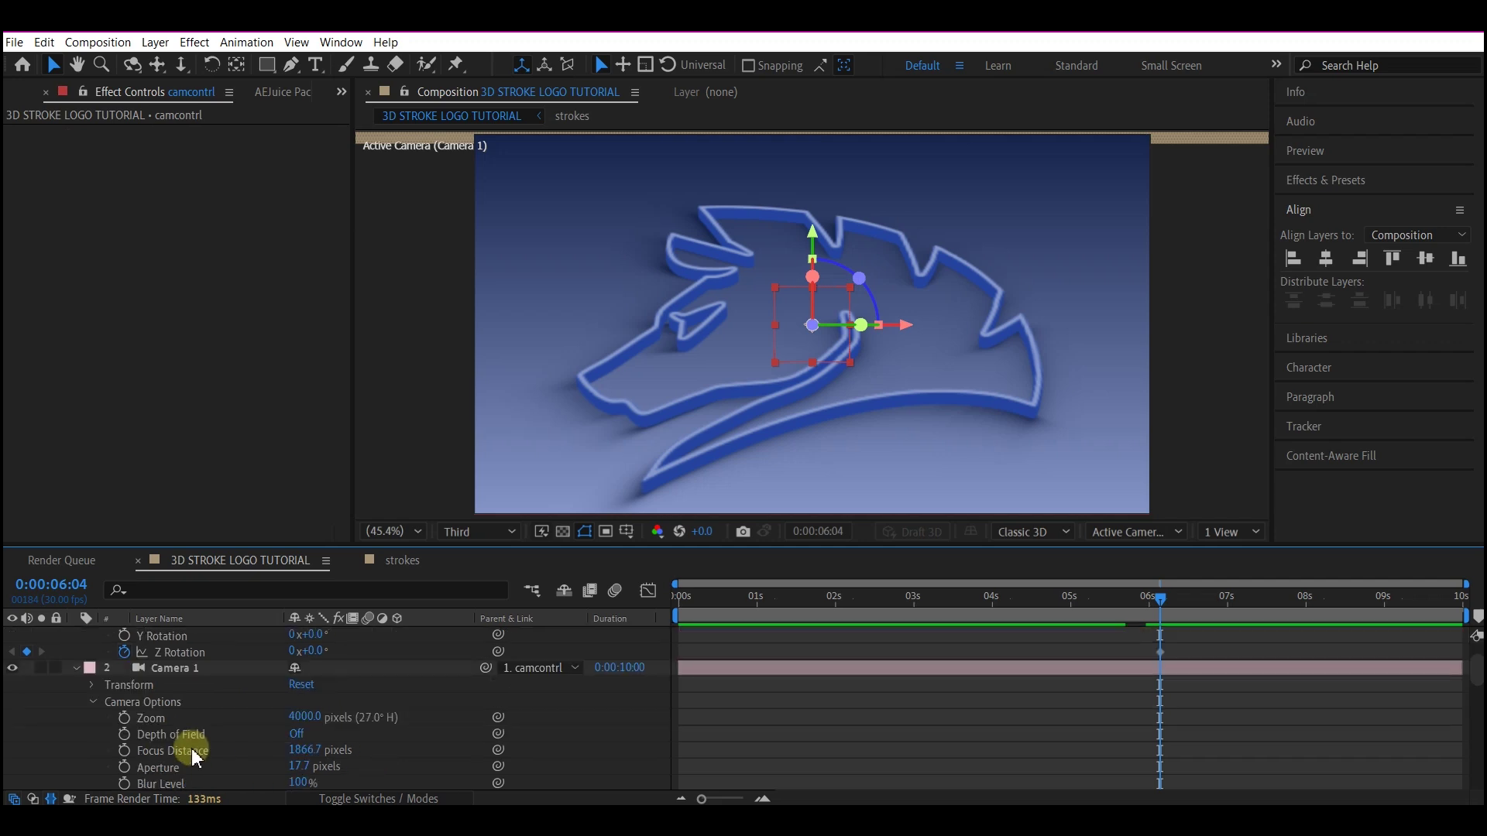
left_click(124, 718)
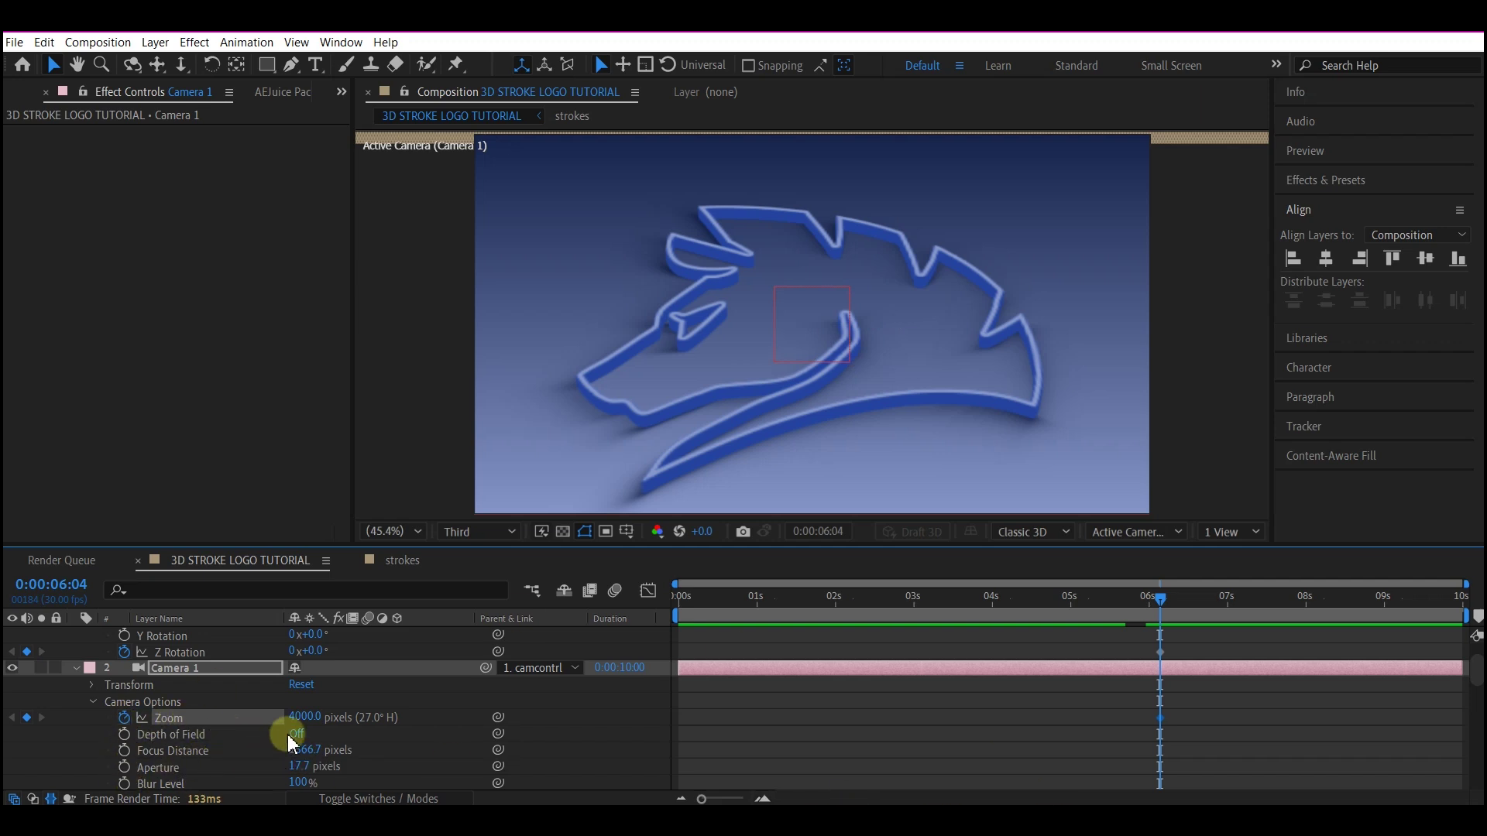
left_click_drag(301, 716, 1106, 704)
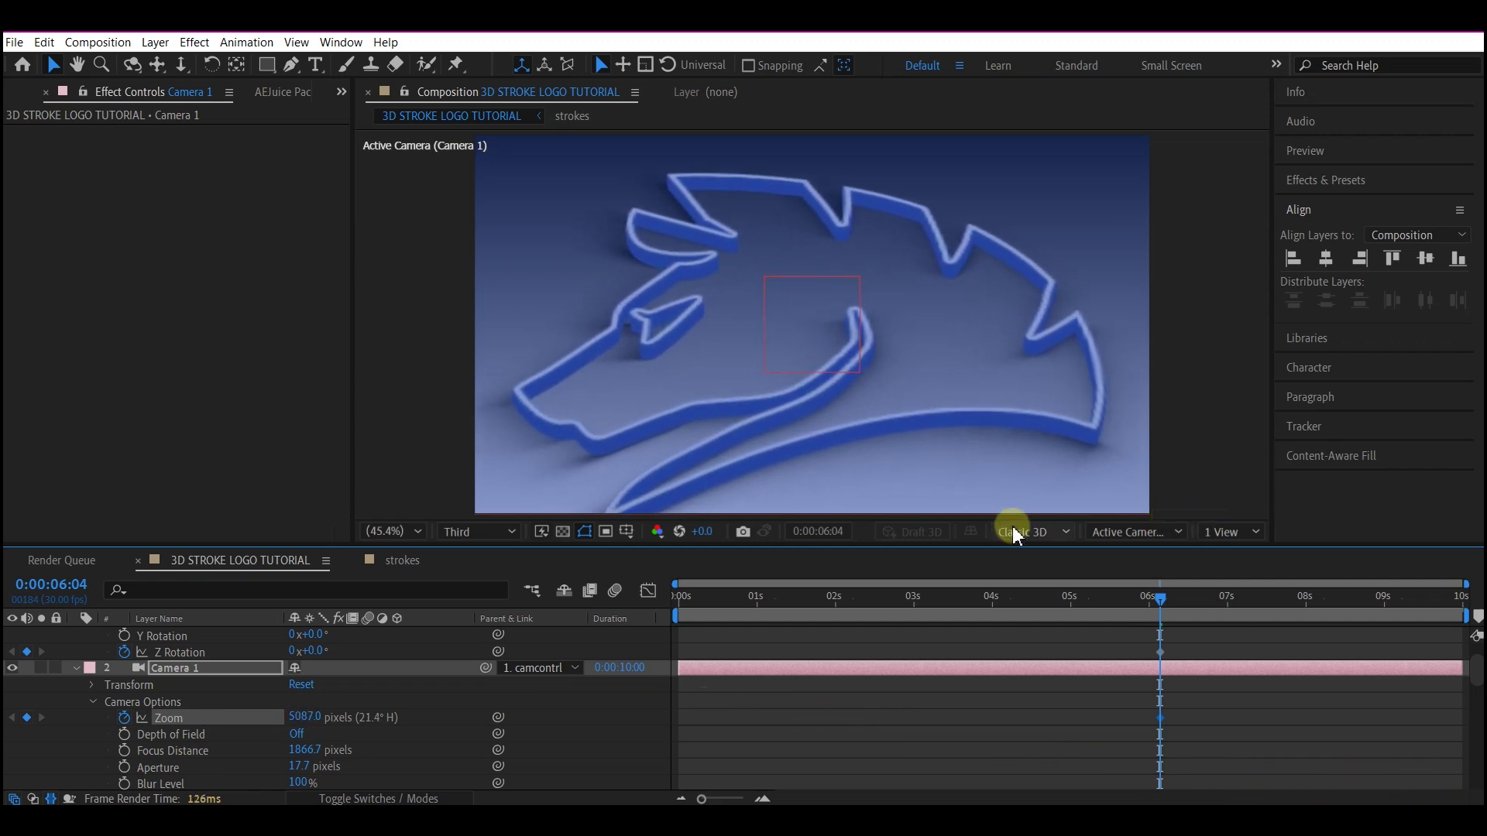
Set Camera 1's Zoom to 1250 pixels at frame 0
left_click(680, 603)
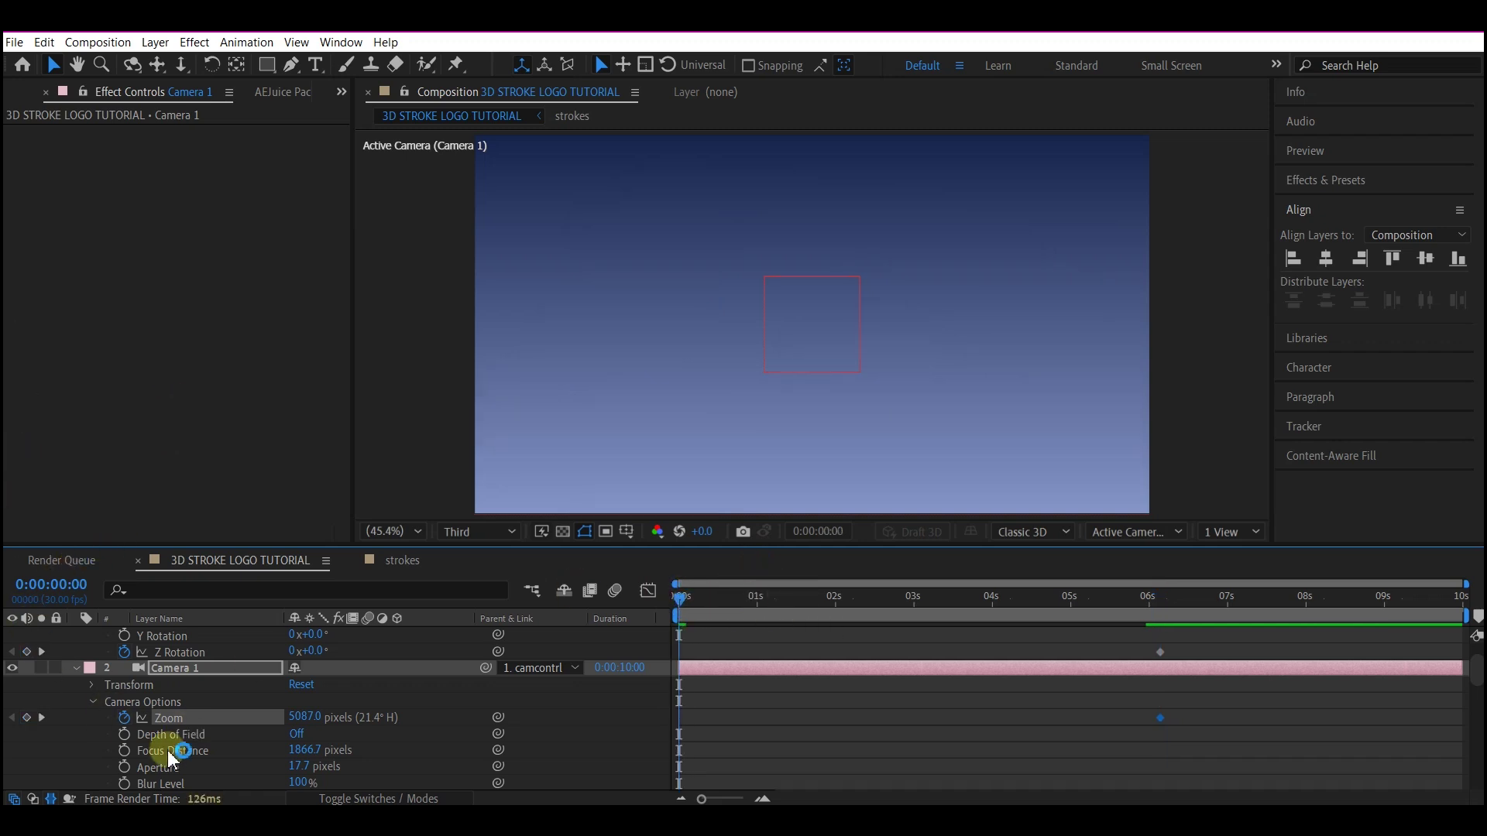
left_click(297, 717)
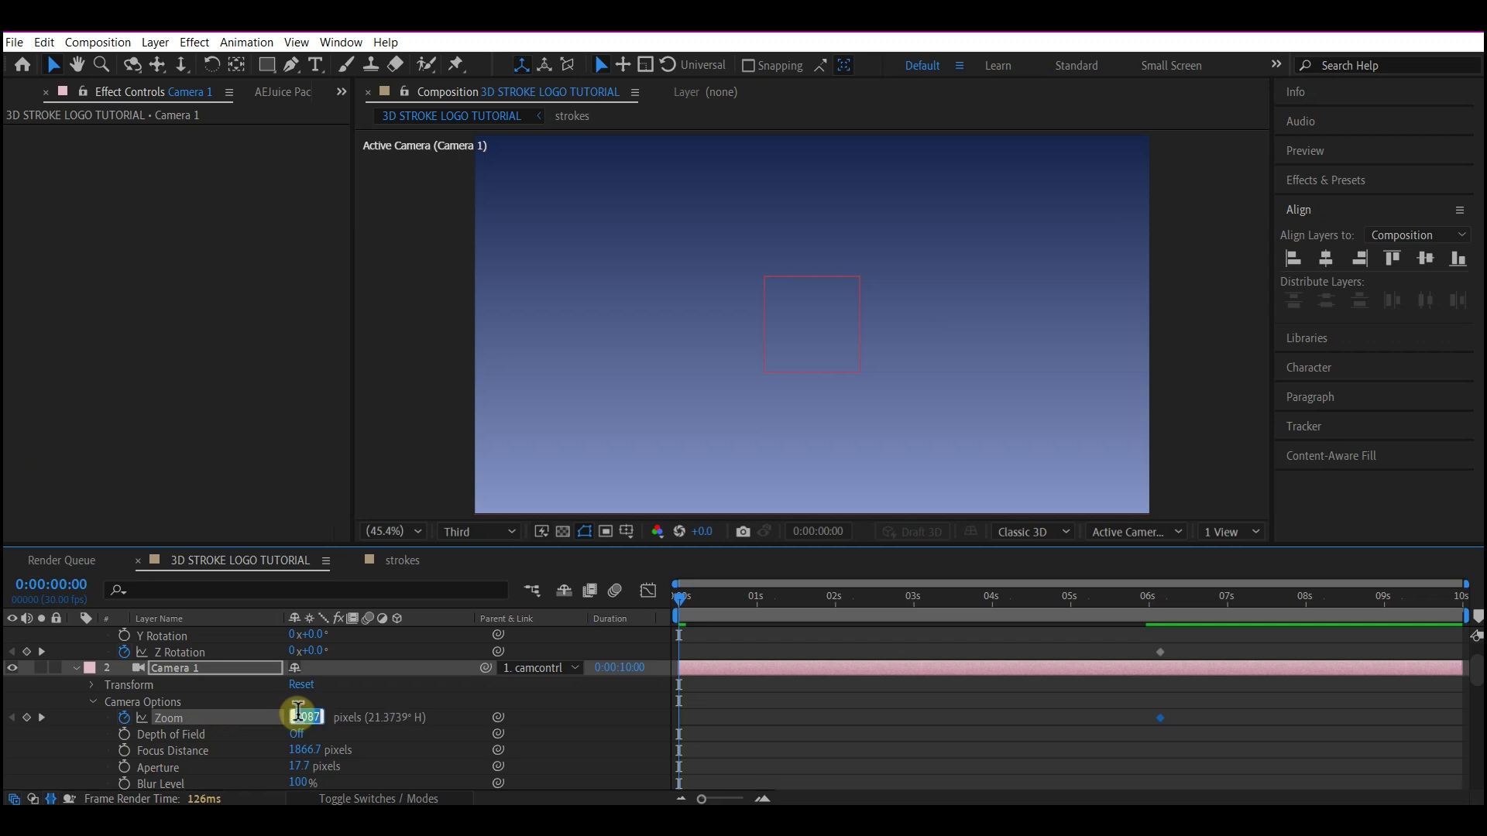
type("1250")
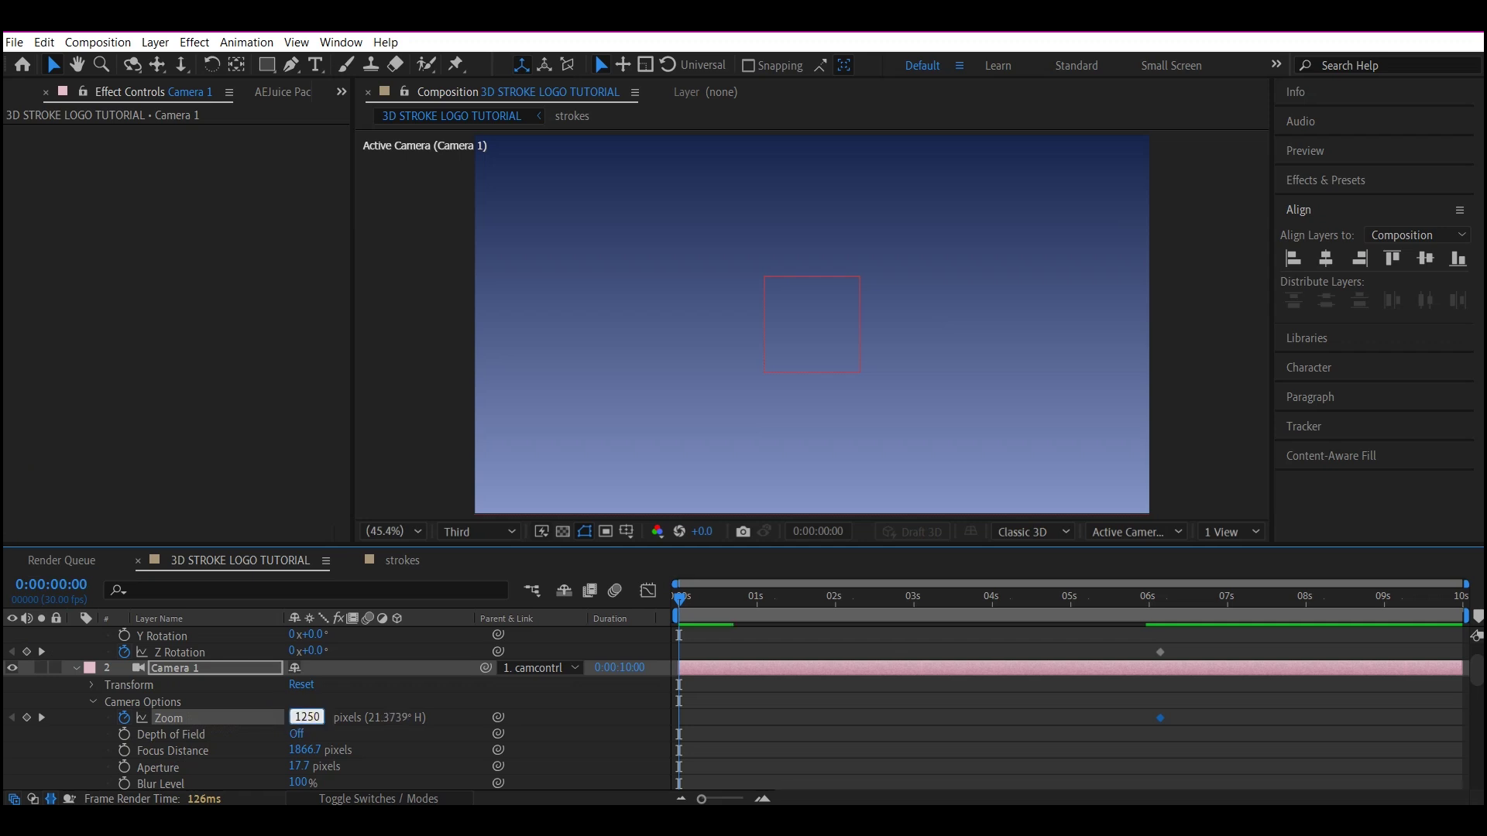
key("Return")
Set camcontrl Z Rotation to -45° at frame 0, keyframe X Rotation, and adjust it at 6:04
scroll(209, 720, "up", 1)
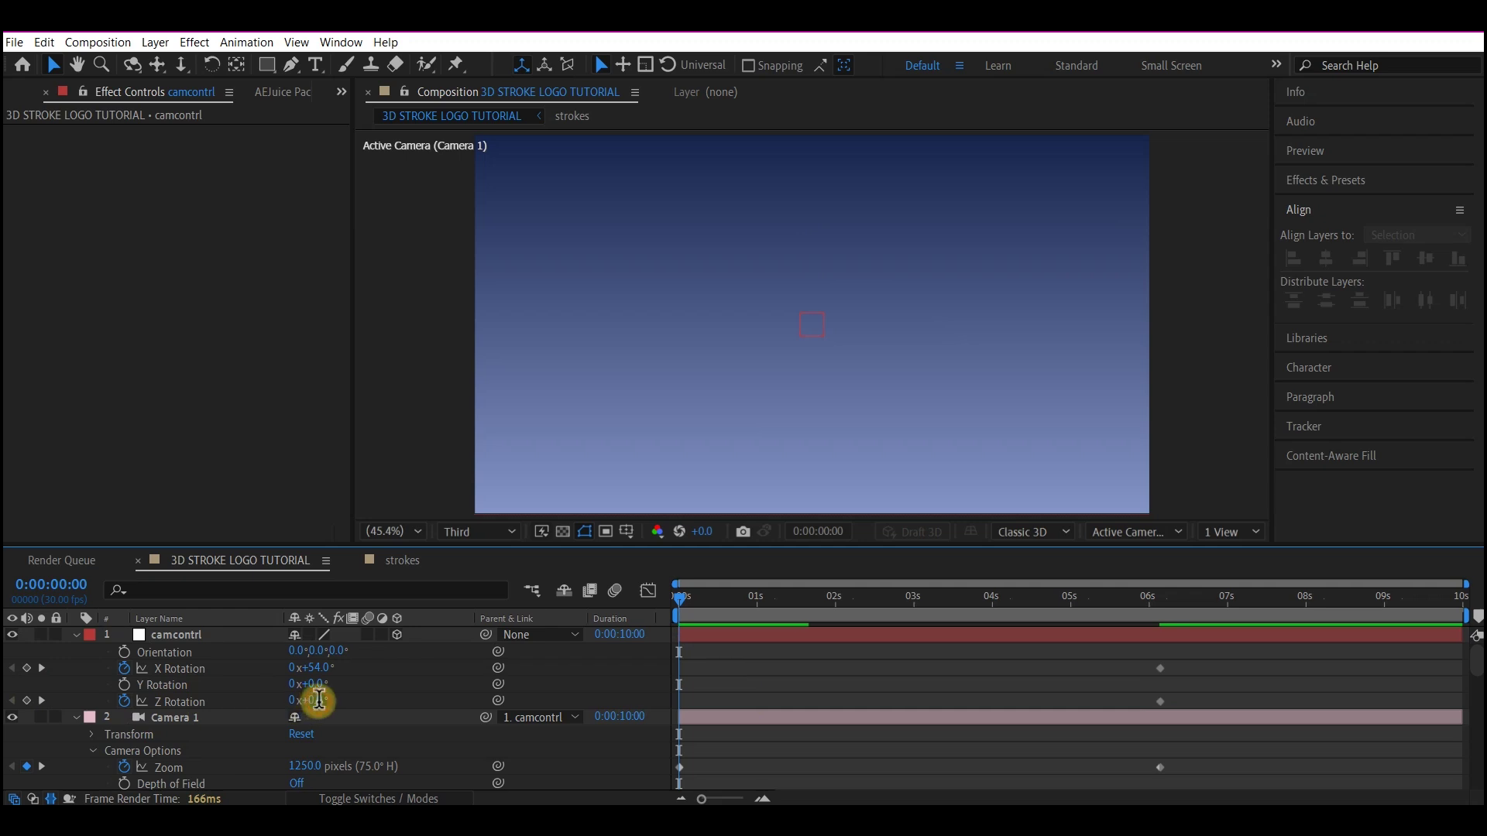
type("-45")
key("Return")
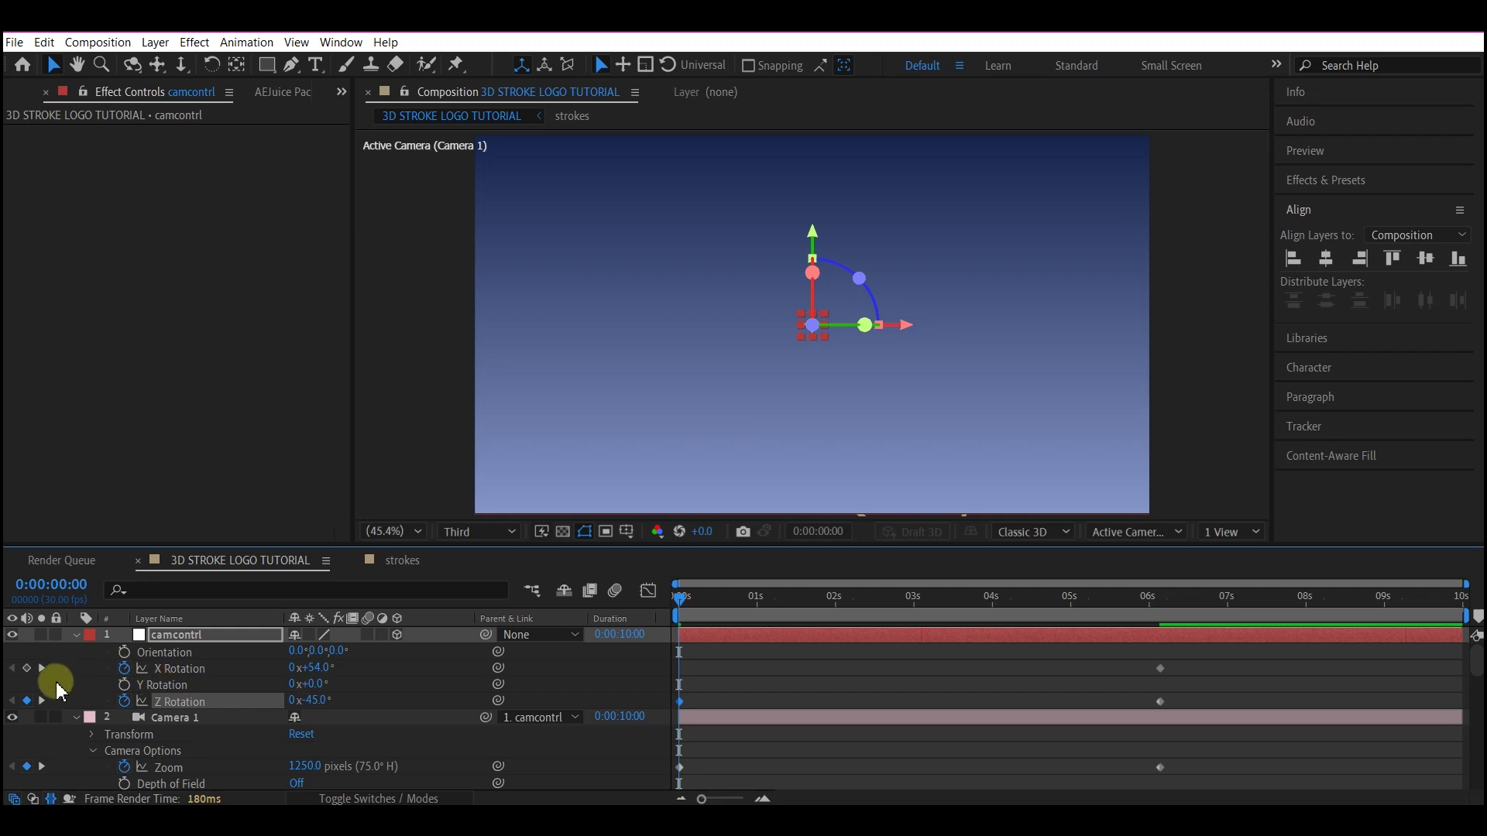
left_click(26, 668)
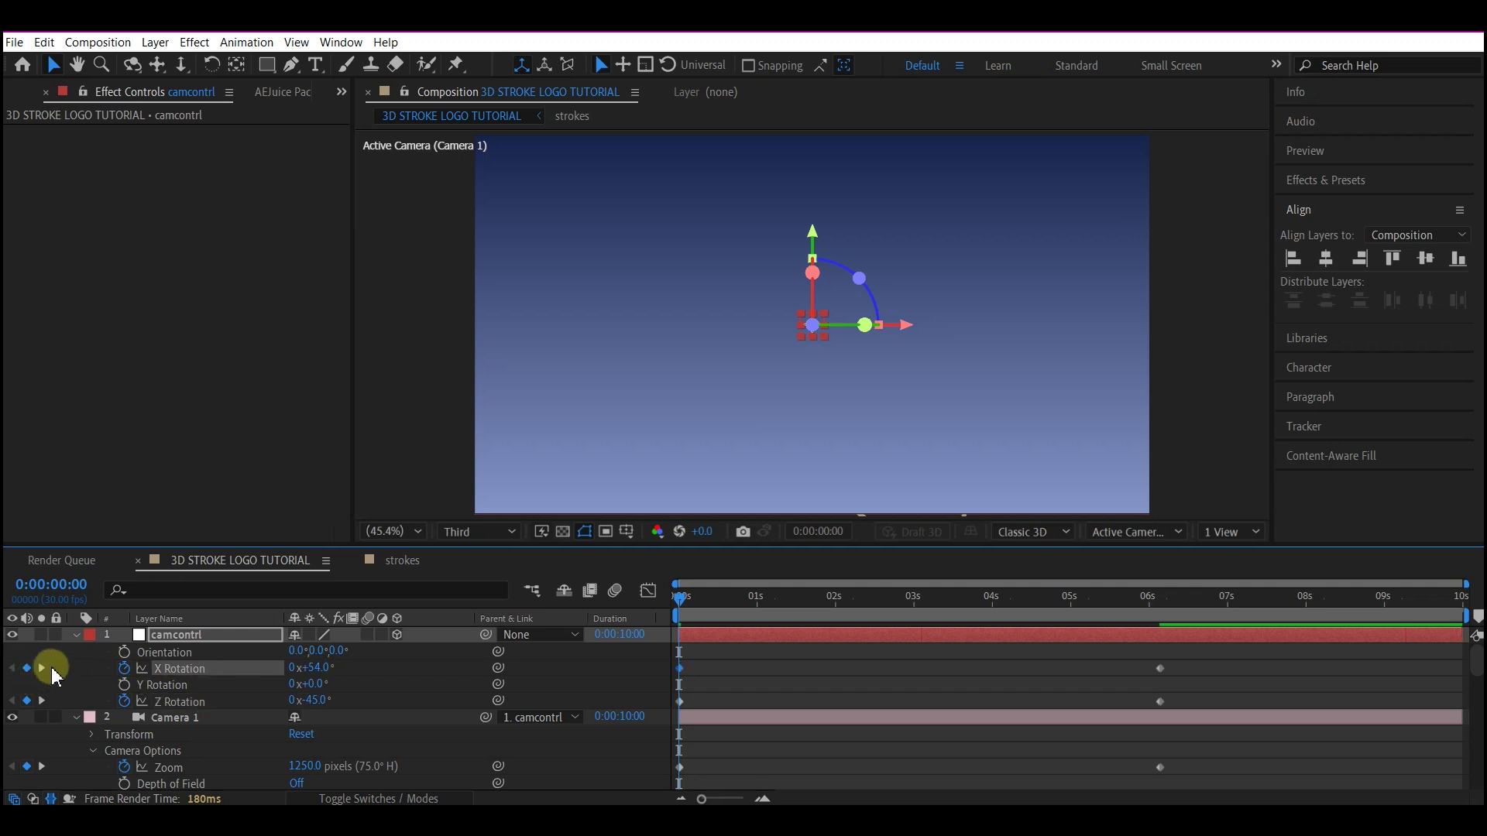
left_click(41, 667)
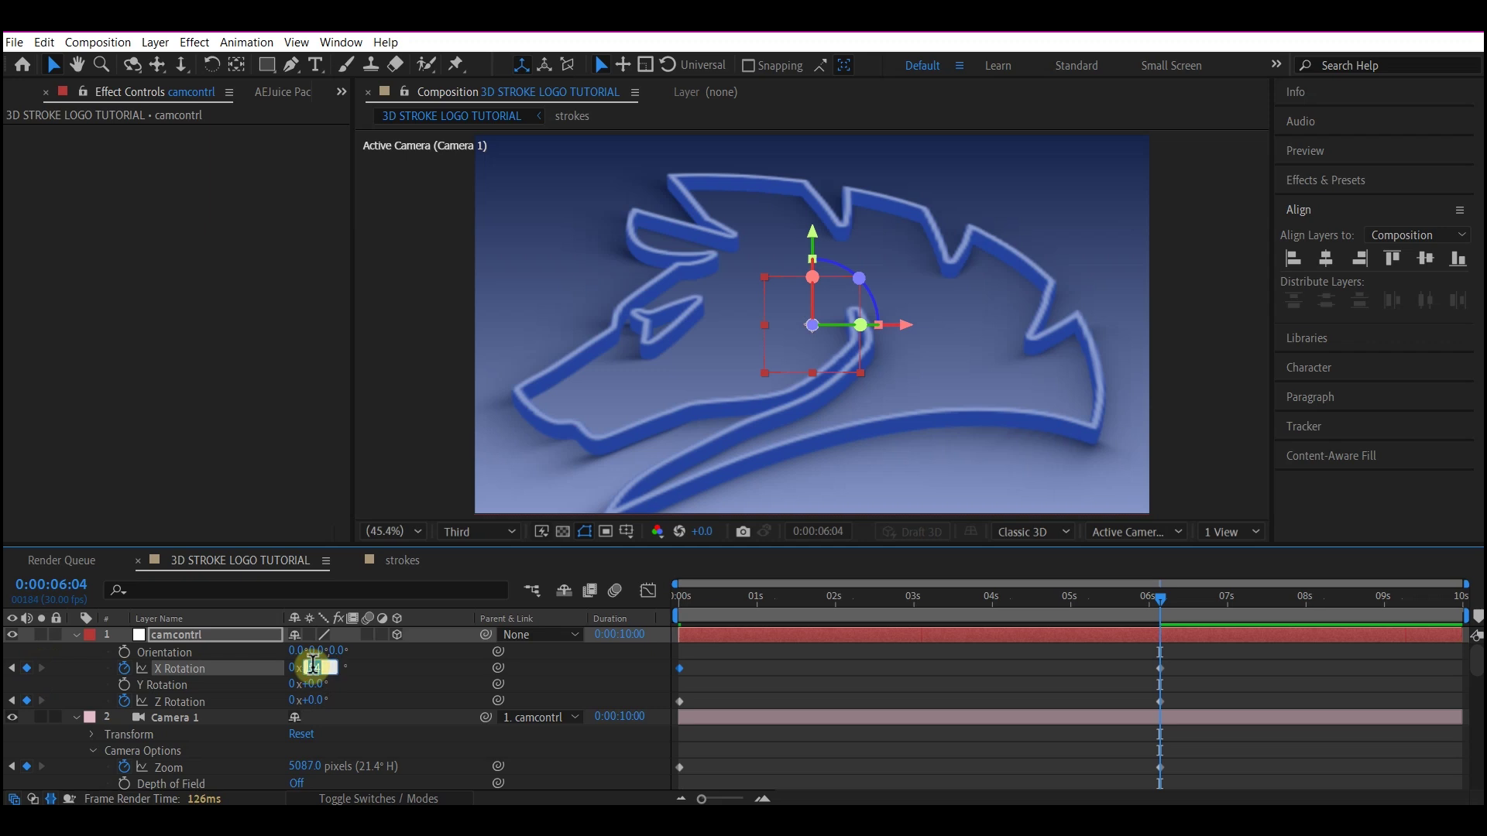
key("Return")
left_click(170, 717)
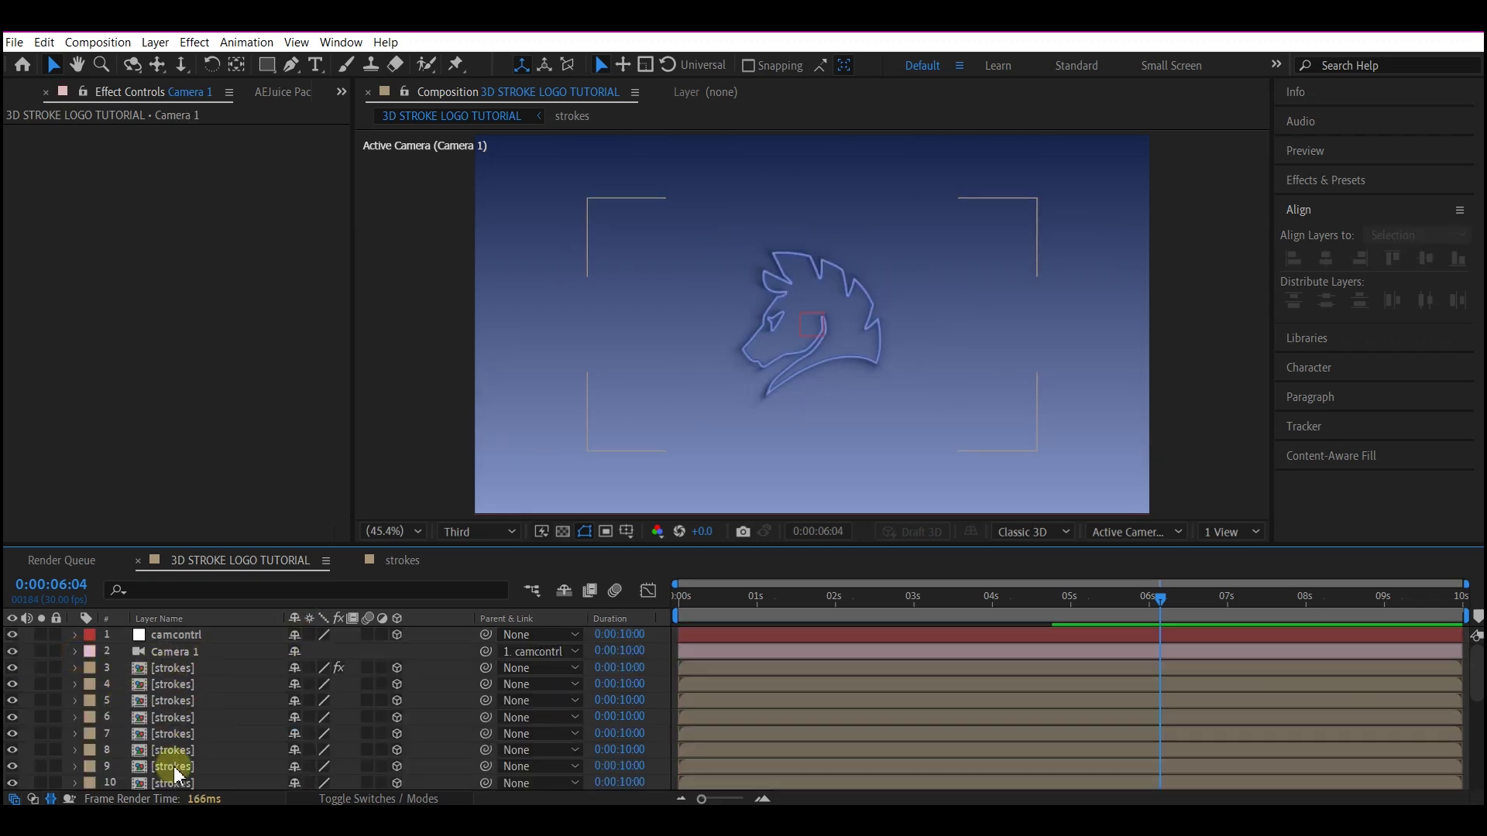
Move finalLogo above the strokes layers and make it visible
scroll(172, 774, "down", 5)
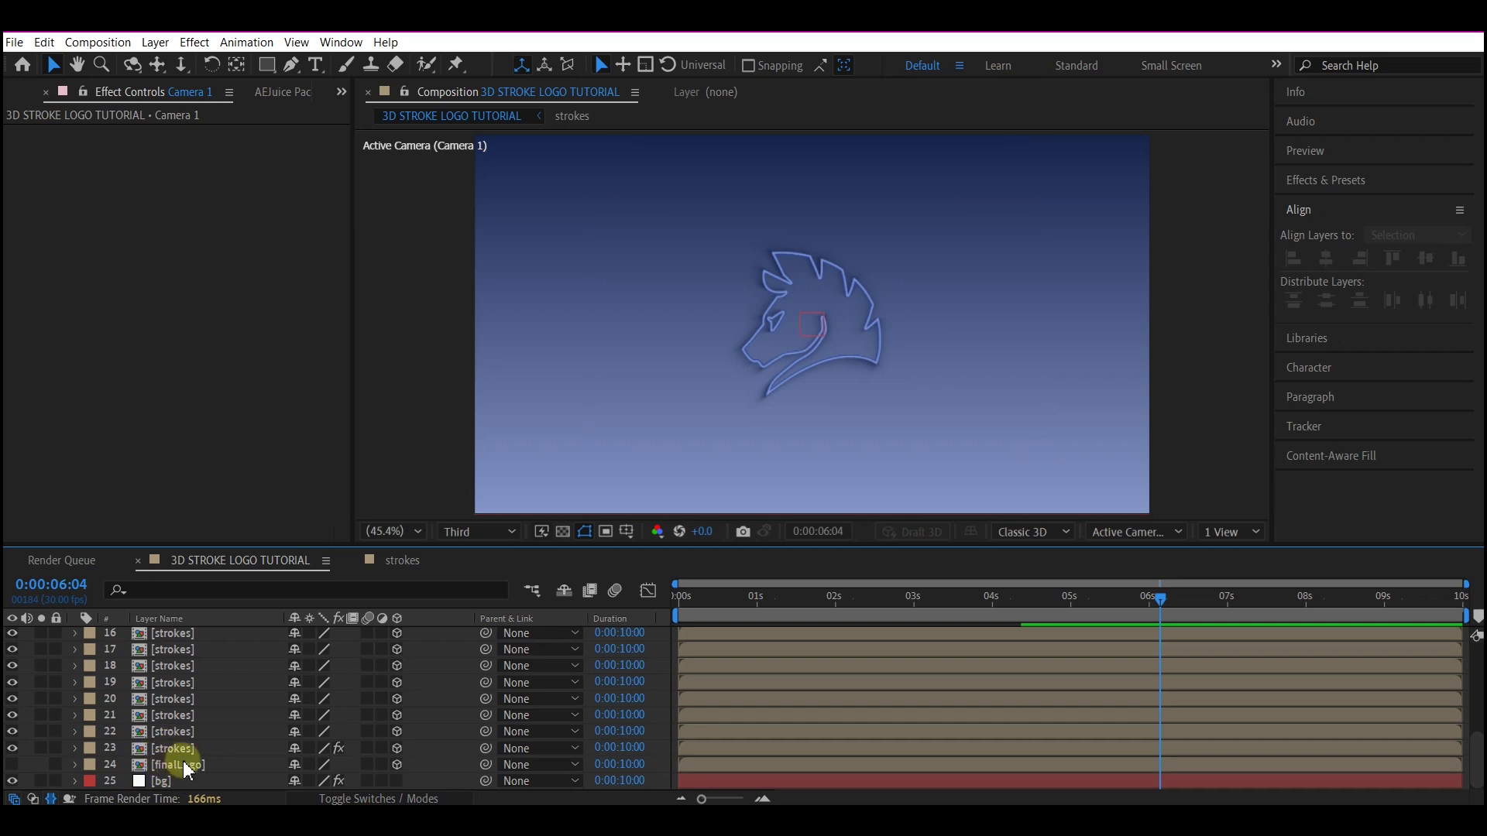
left_click(171, 766)
mouse_move(171, 772)
left_mouse_down()
mouse_move(183, 617)
mouse_move(193, 649)
mouse_move(212, 637)
mouse_move(218, 667)
left_mouse_up()
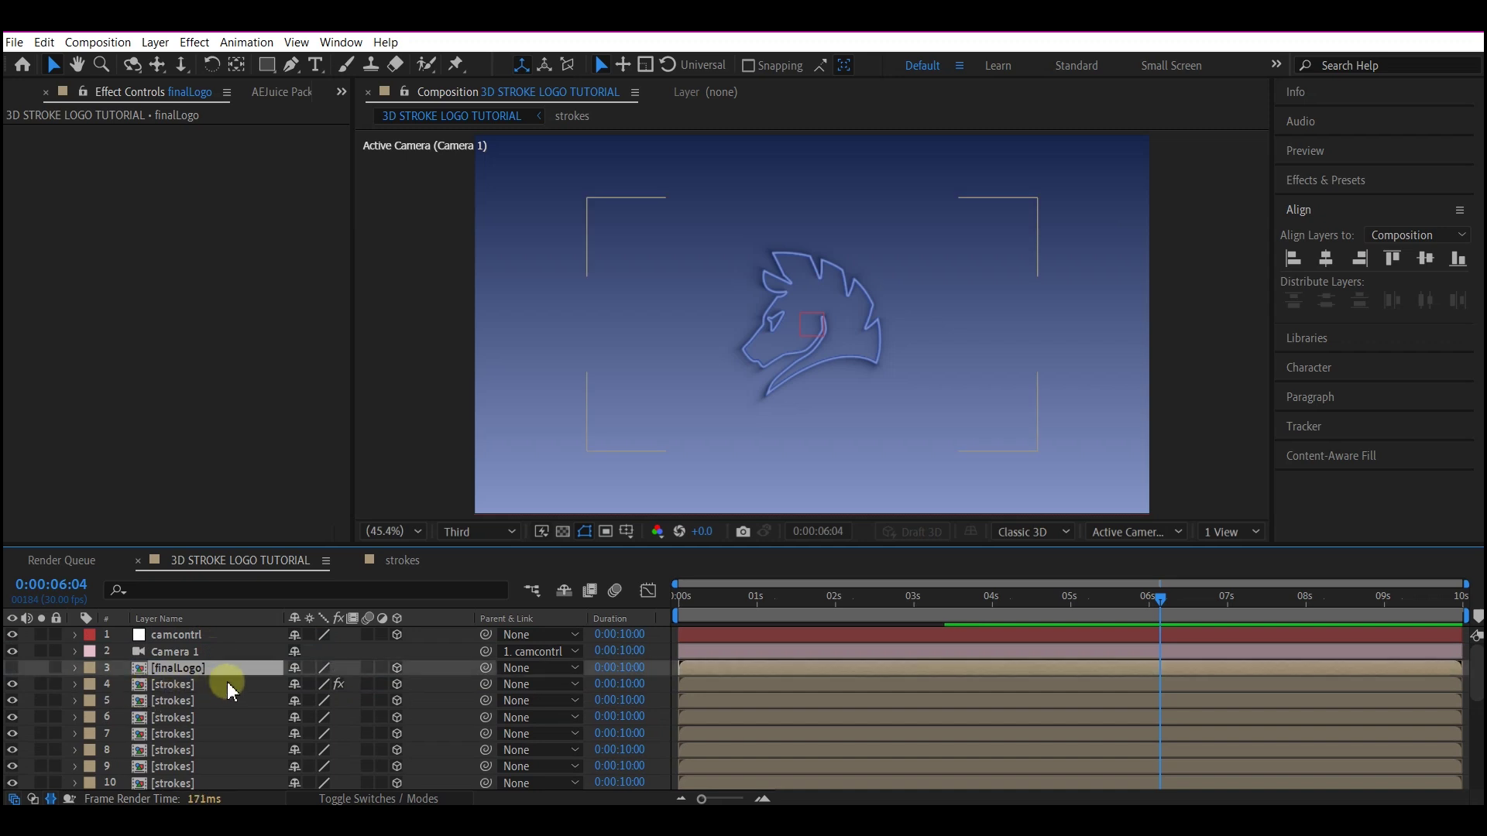
left_click(14, 669)
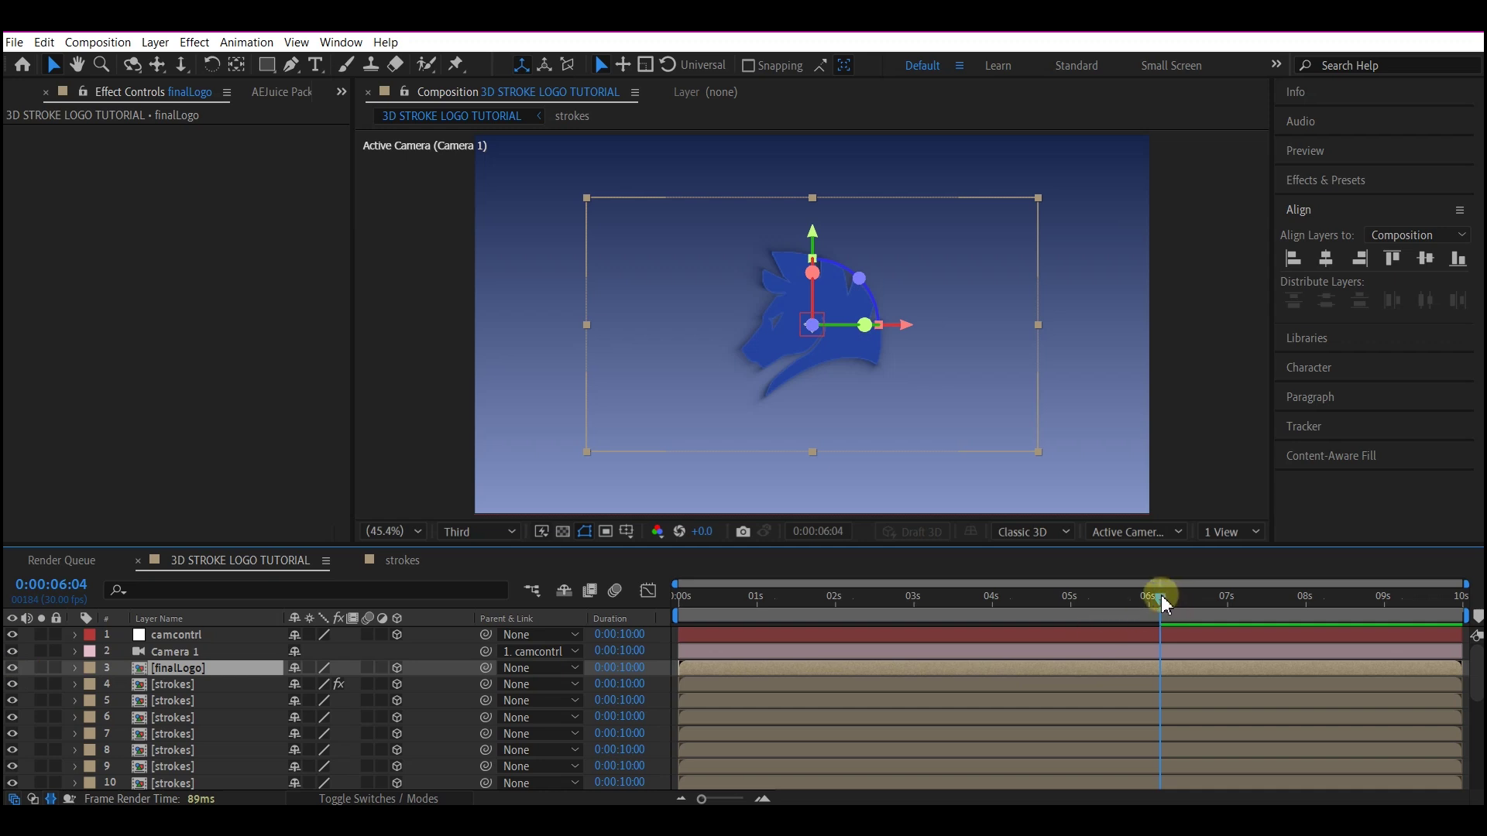
Keyframe finalLogo's Opacity at 100% at 6:06 and 0% at 5:10
left_click_drag(1160, 602, 1153, 600)
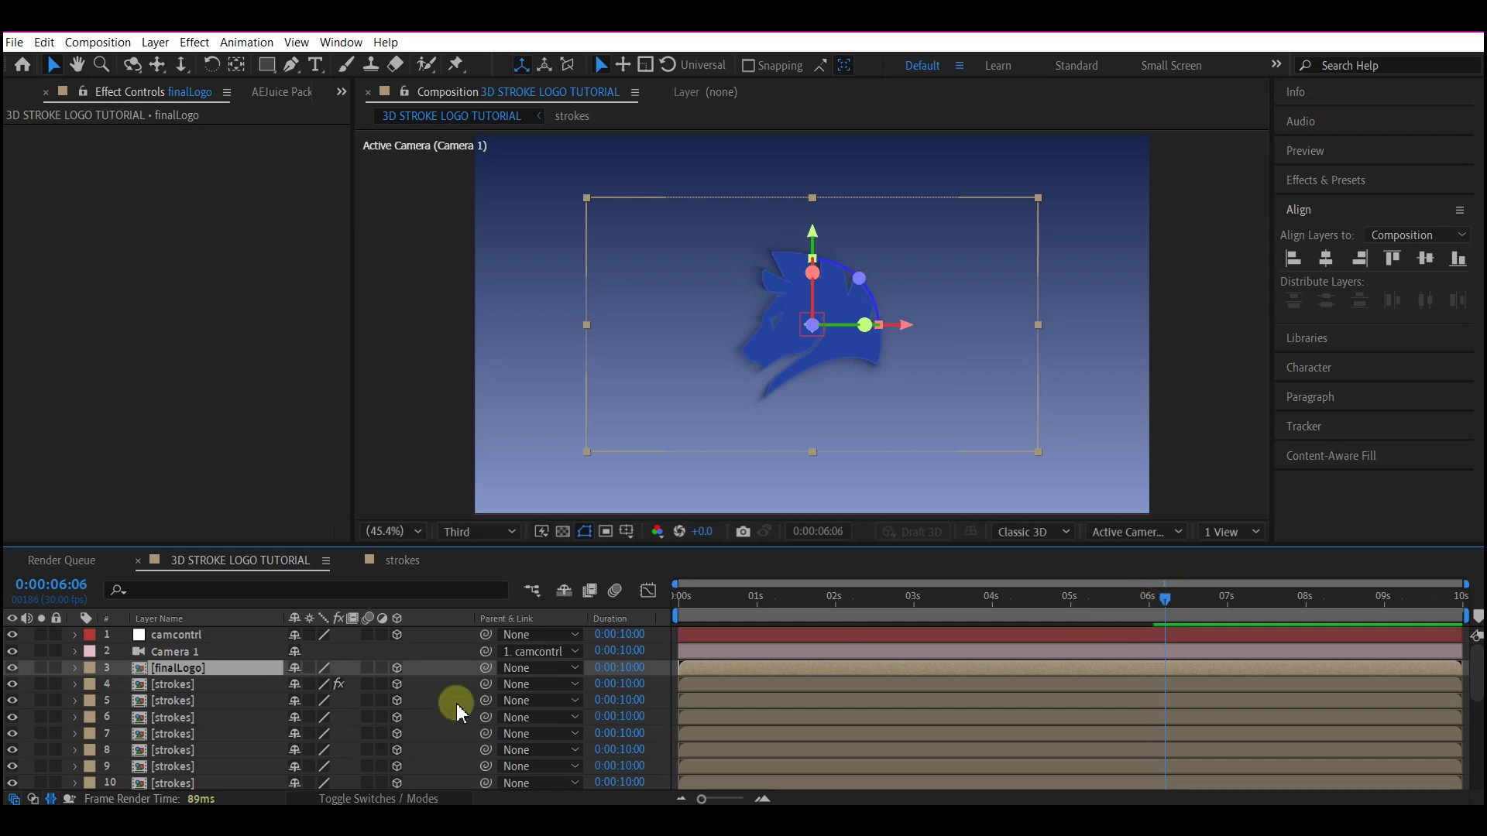
key("t")
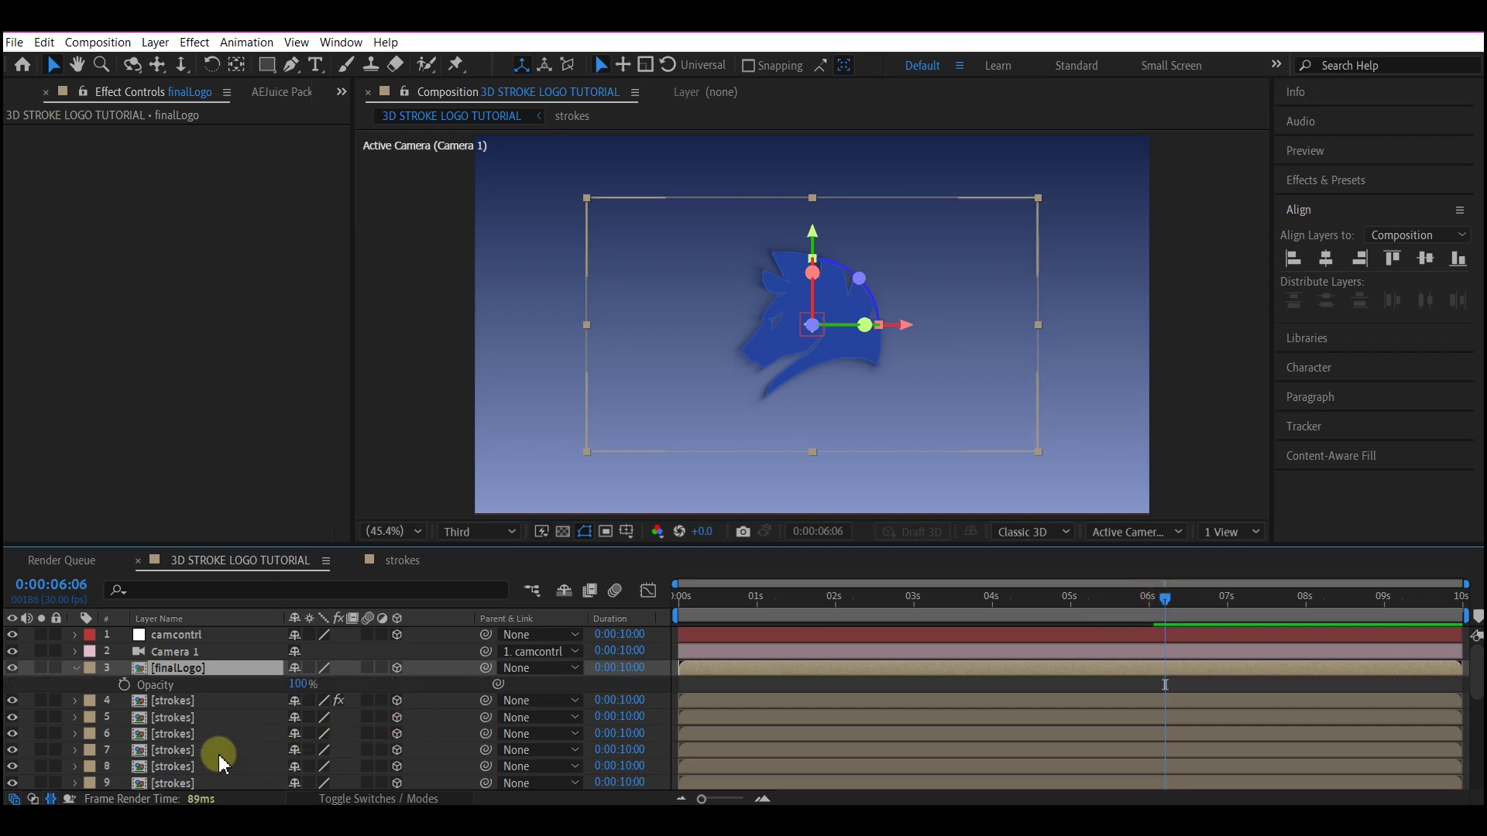
left_click(124, 685)
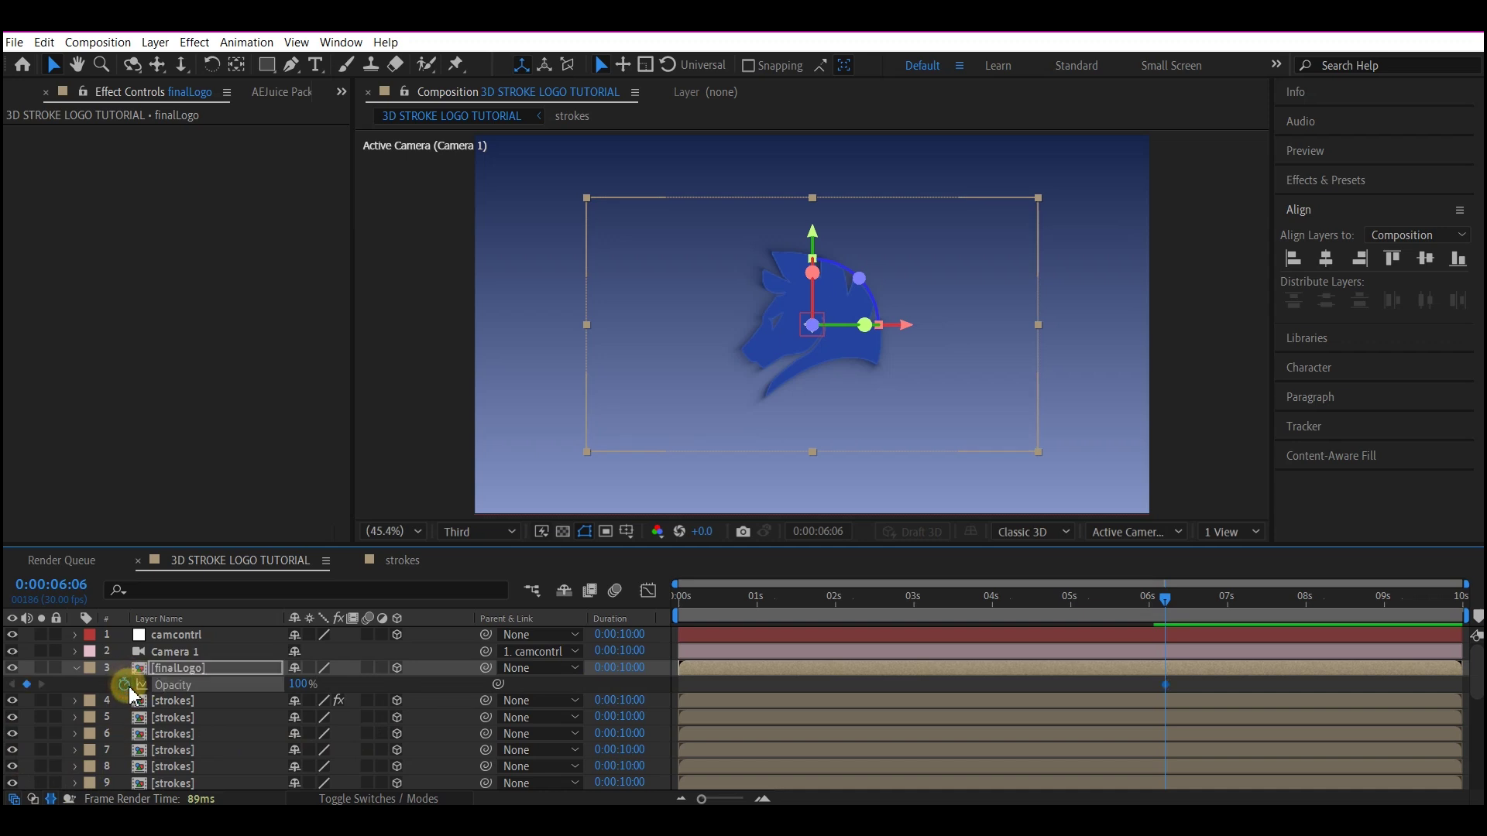
left_click(1092, 599)
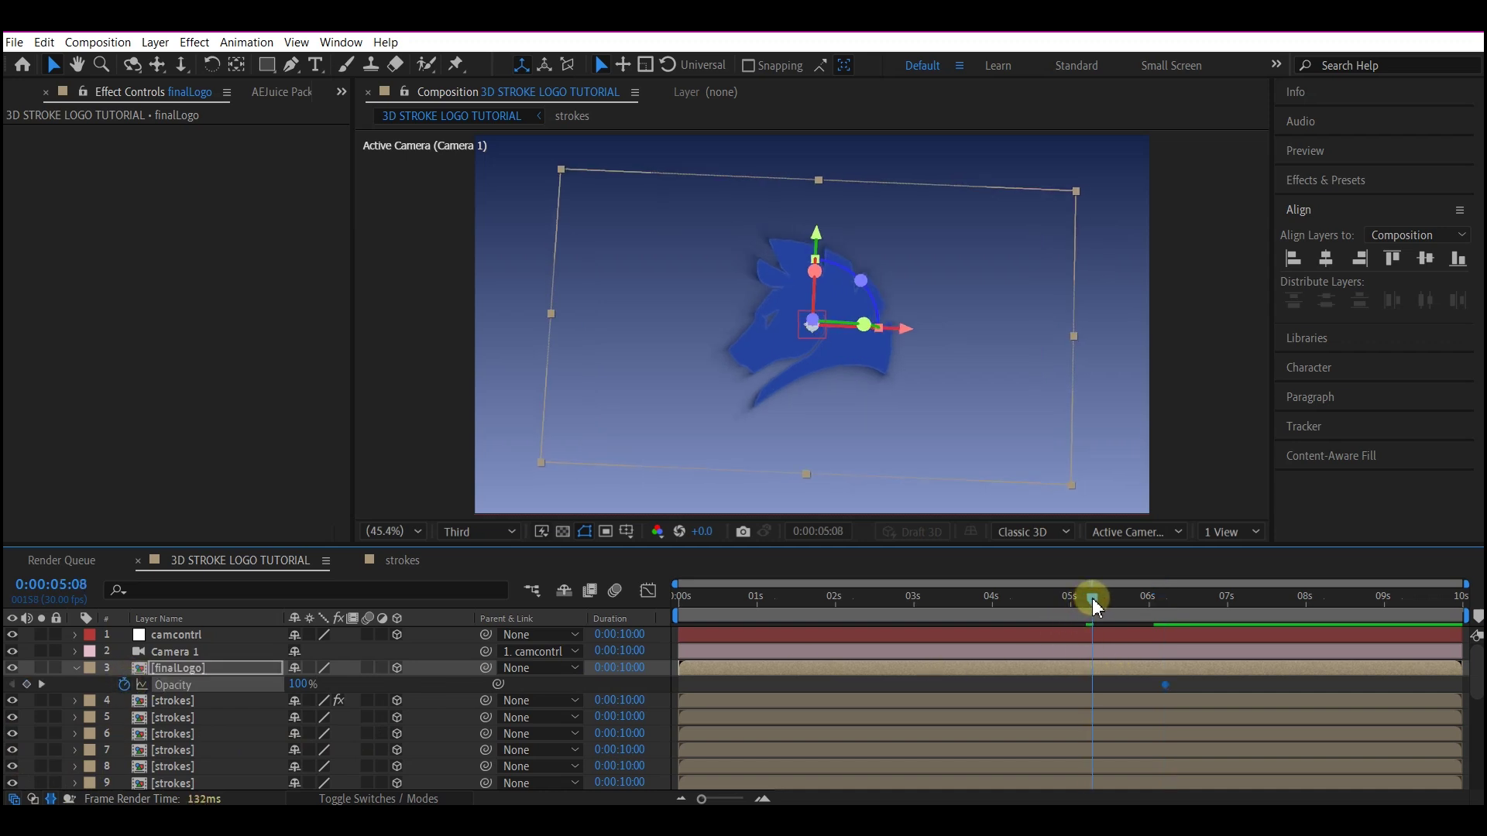
left_click_drag(1092, 597, 1096, 598)
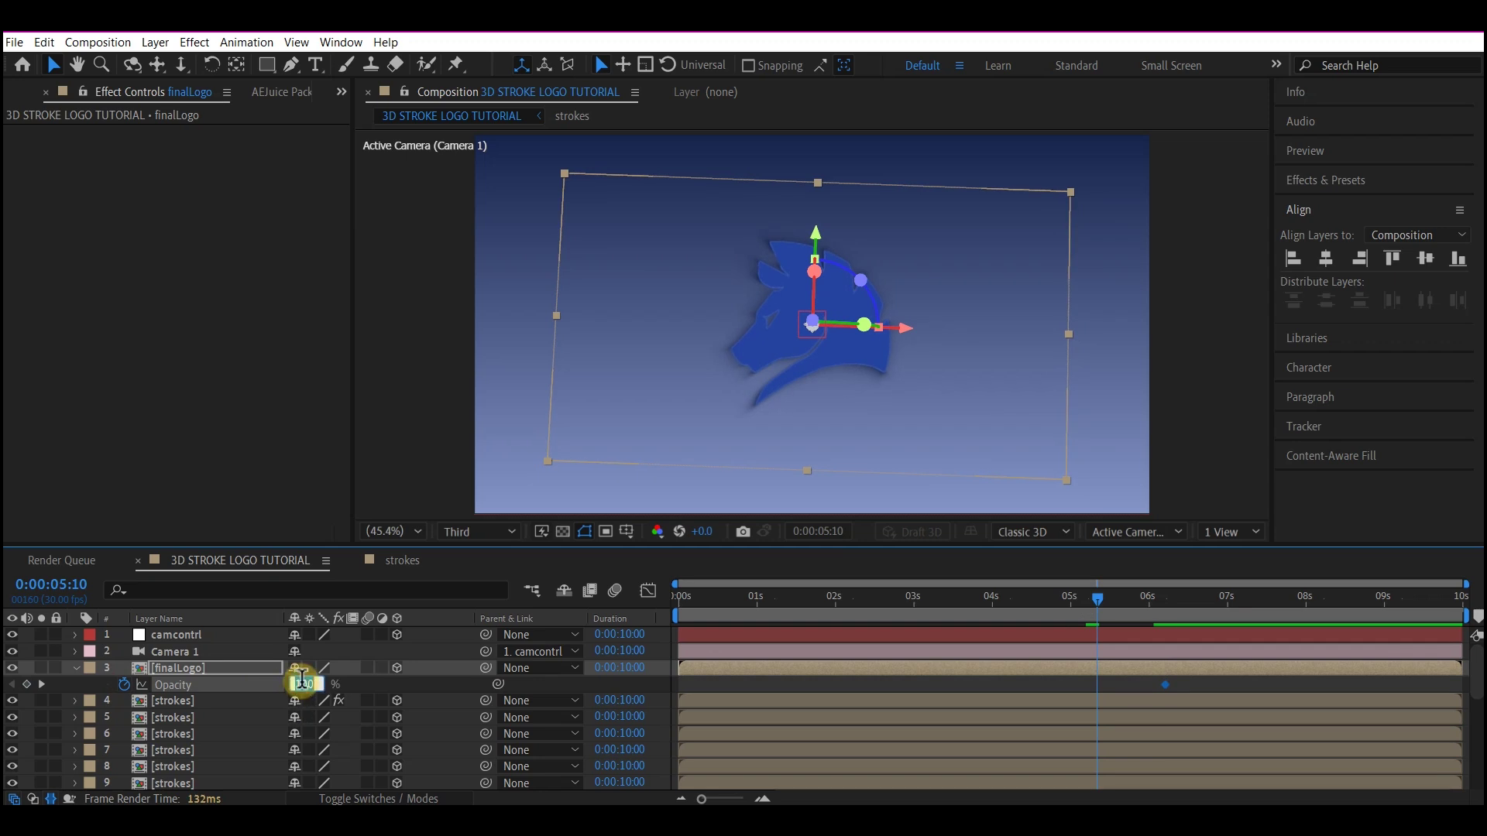
type("0")
key("Return")
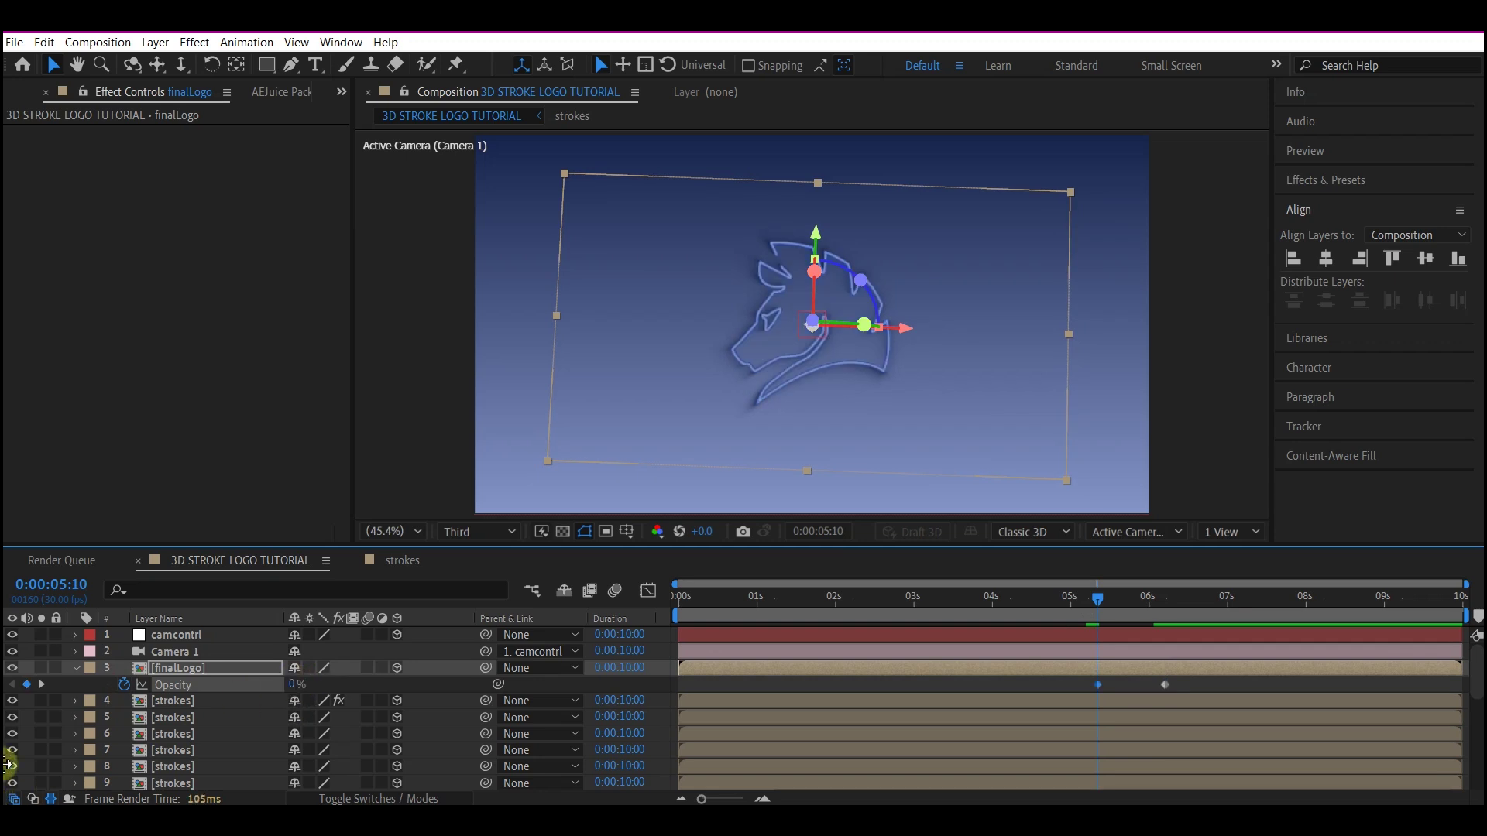
Add a 100% Opacity keyframe at 0:00:05:10 to strokes layers 4 through 24
left_click(167, 706)
scroll(167, 716, "down", 5)
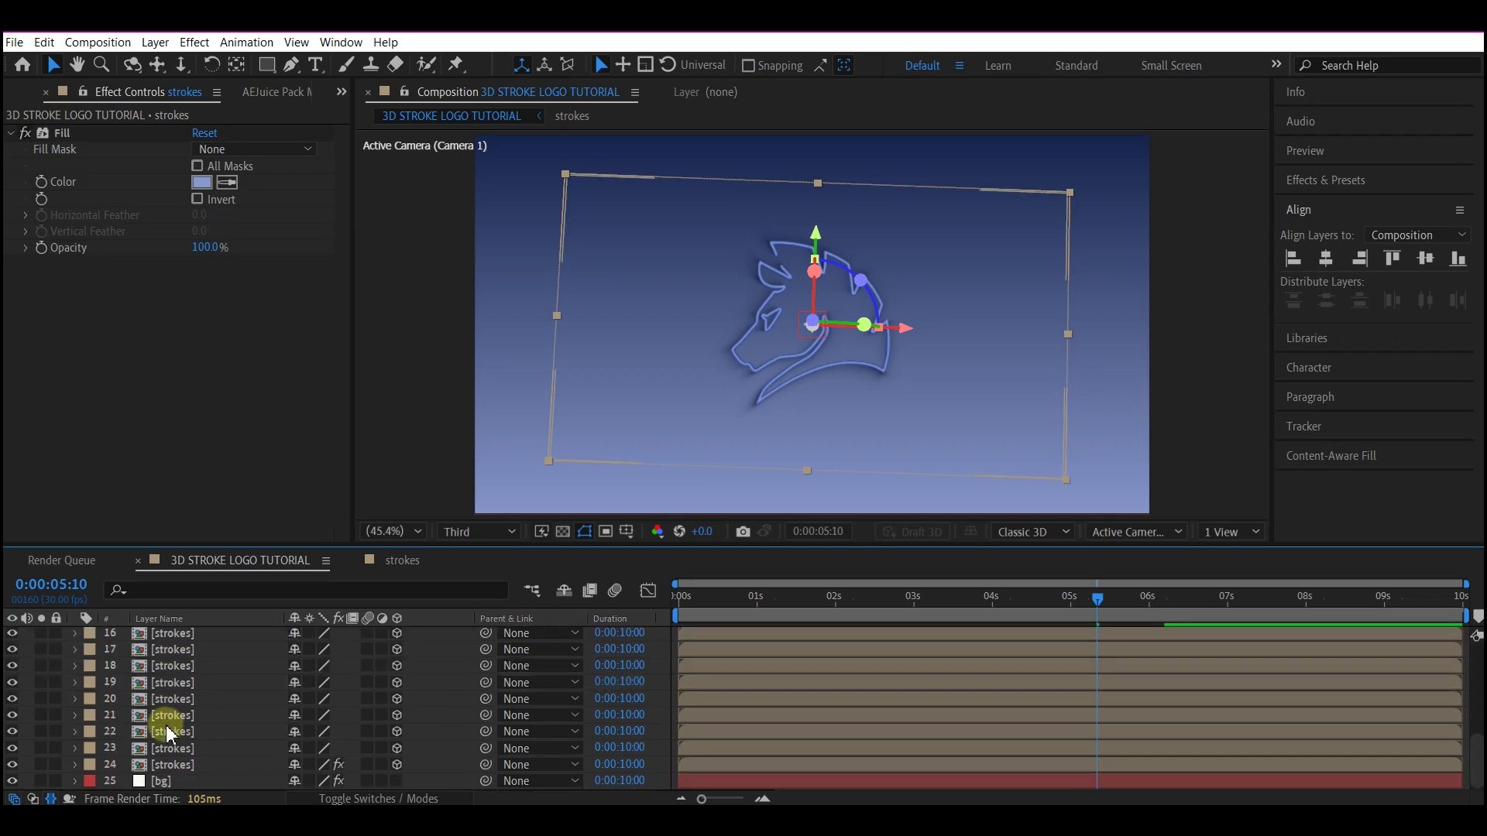
left_click(176, 765, "shift")
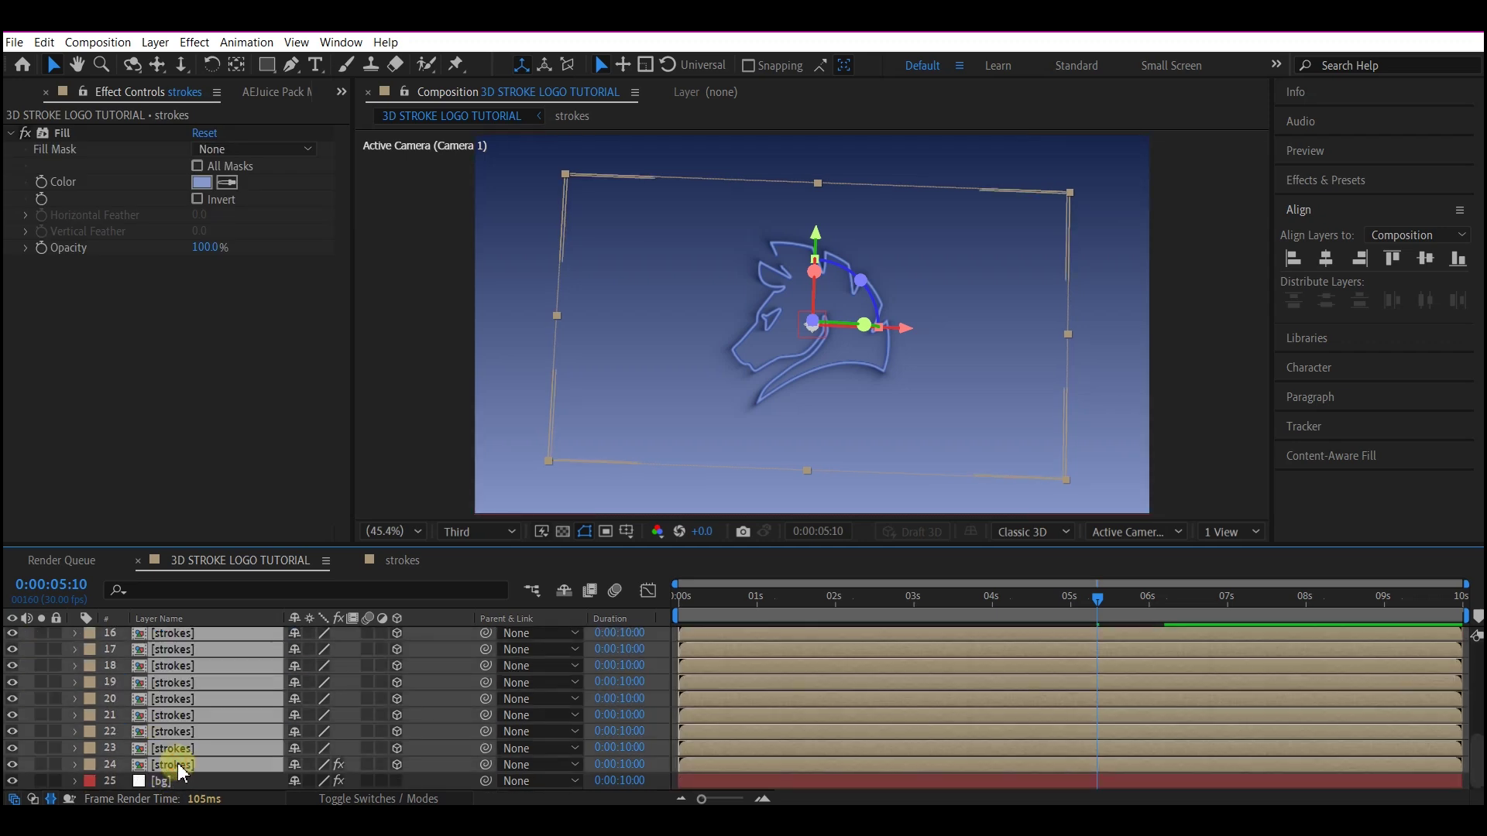
key("t")
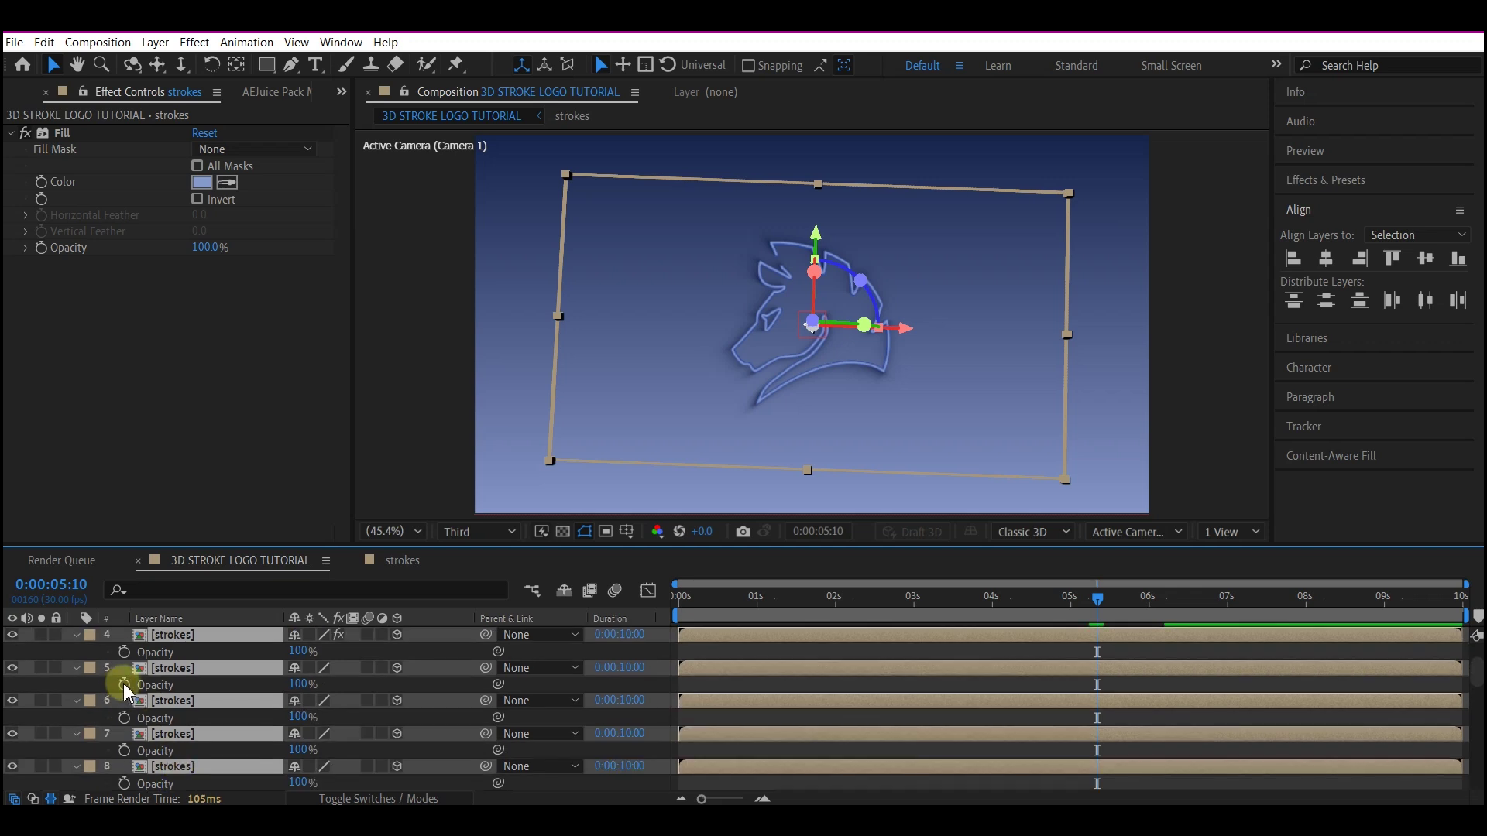
left_click(124, 685)
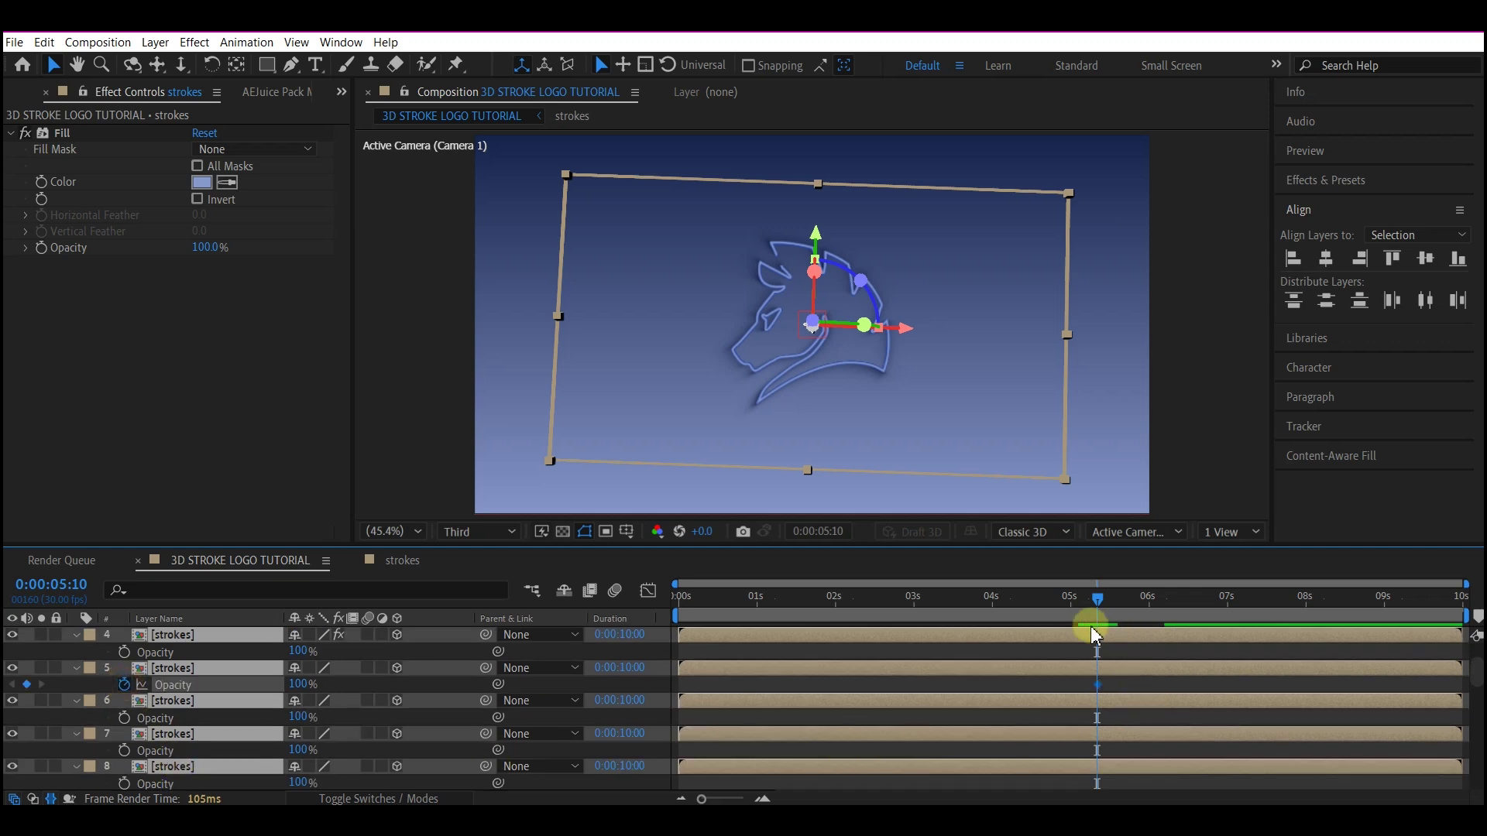
key("alt+shift+t")
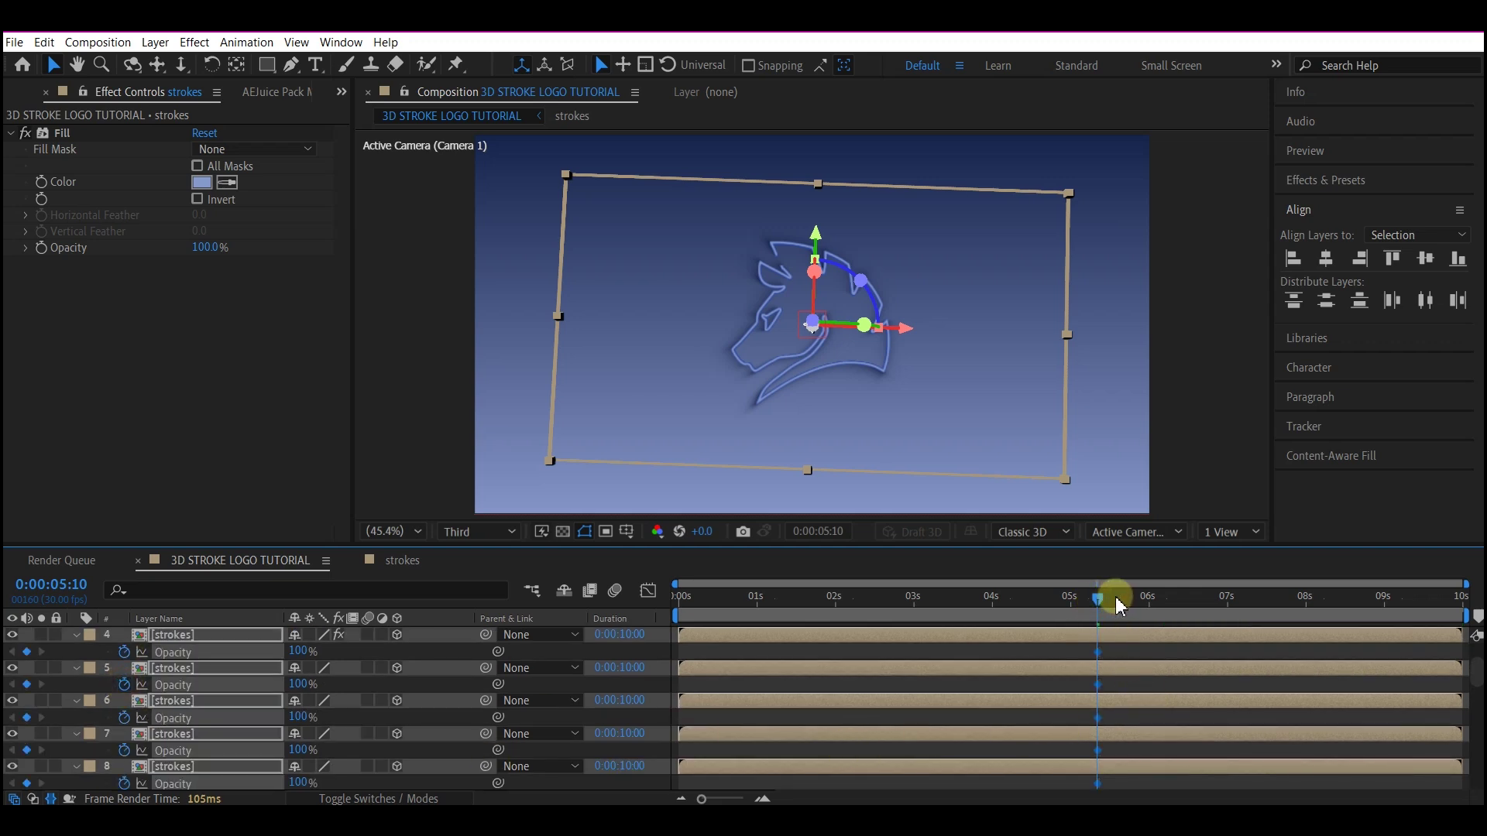
Move the current time forward from 5:10 to about 6:11
key("Page_Down")
key("Page_Down")
key("Page_Down")
key("Page_Down")
key("Page_Down")
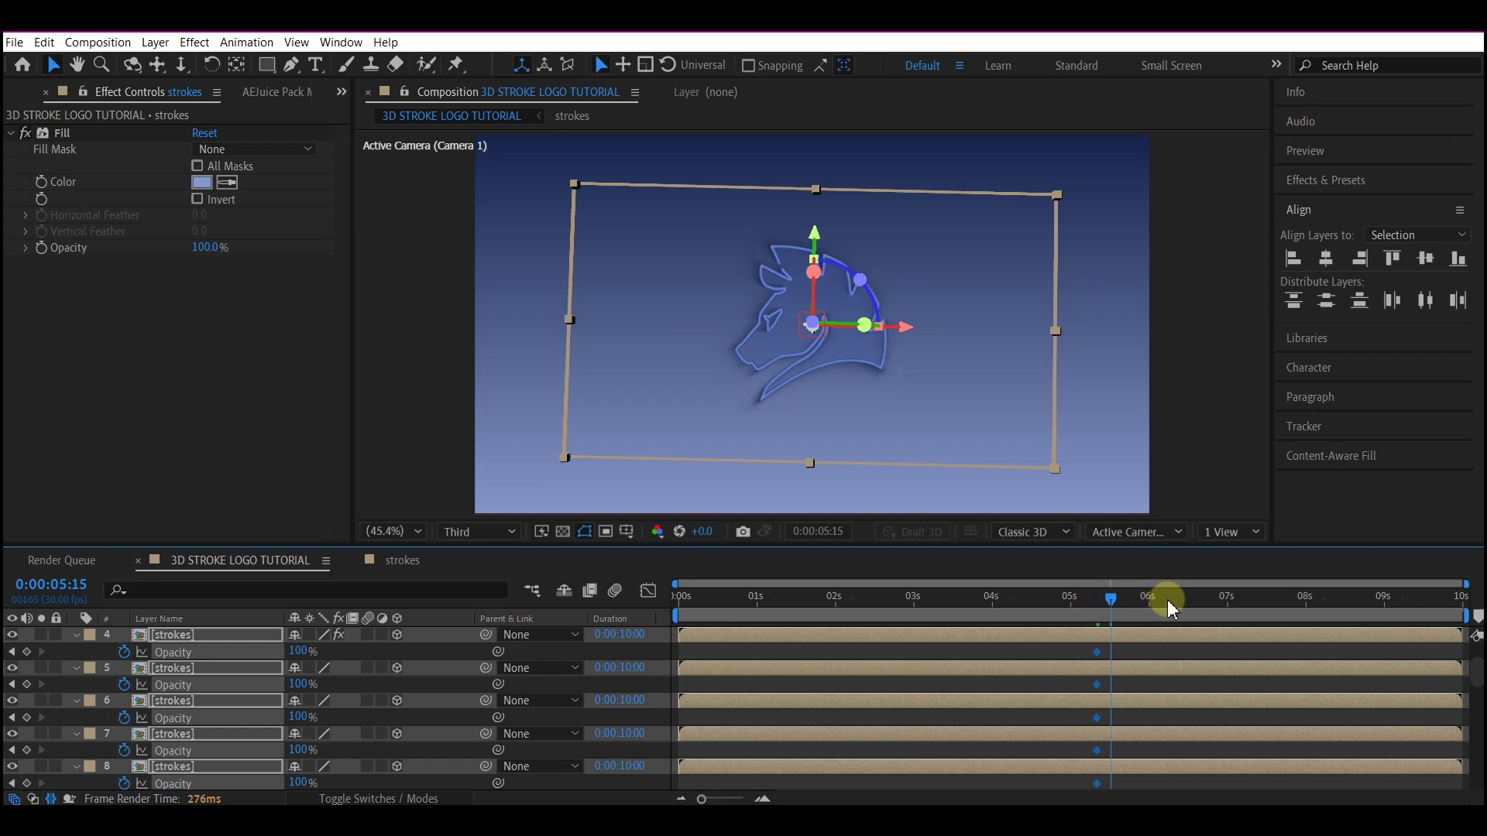
key("Page_Down")
key("Page_Down")
key("Page_Down")
key("Page_Down")
key("Page_Down")
key("Page_Down")
key("Page_Down")
key("Page_Down")
key("Page_Down")
key("Page_Down")
key("Page_Down")
key("Page_Down")
key("Page_Down")
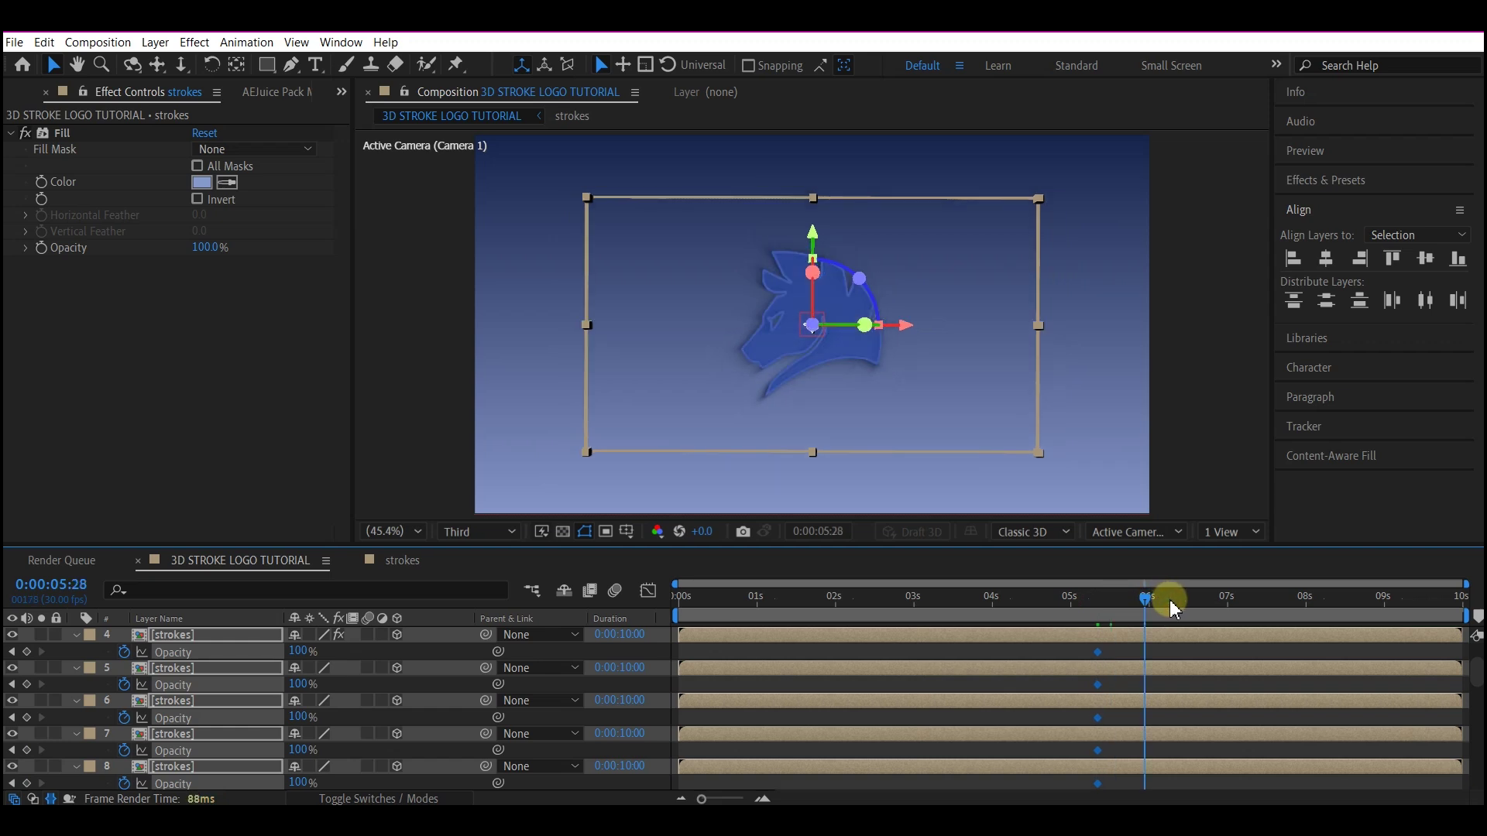
left_click(1177, 599)
left_click_drag(1179, 602, 1180, 603)
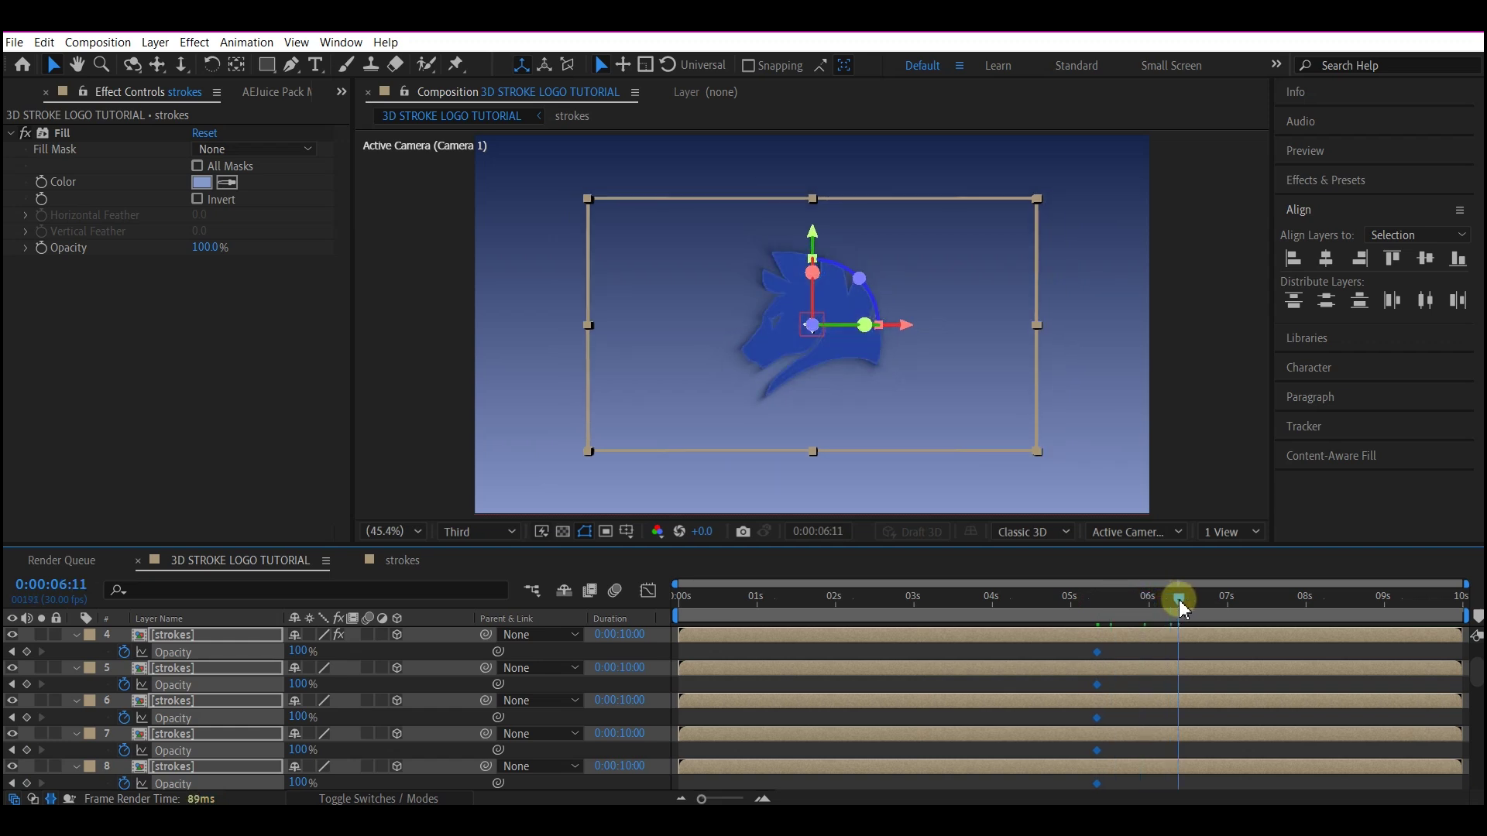